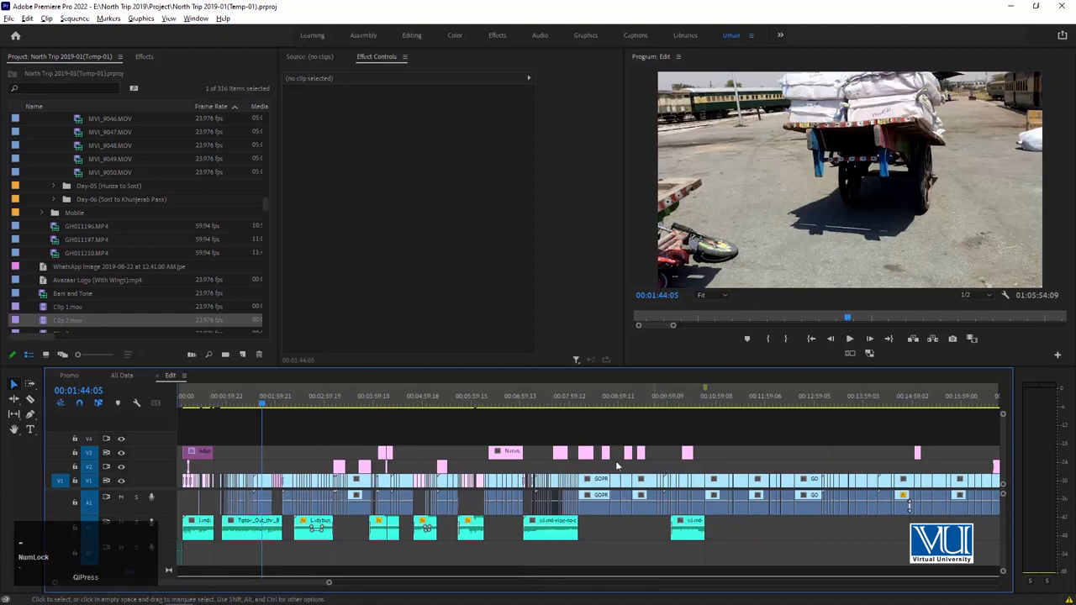
Examine the glitch transition between GOPR0785.MP4 and GOPR0787.MP4 around 00:10:46, frame by frame.
left_click(446, 404)
key("equal")
key("equal")
key("equal")
key("equal")
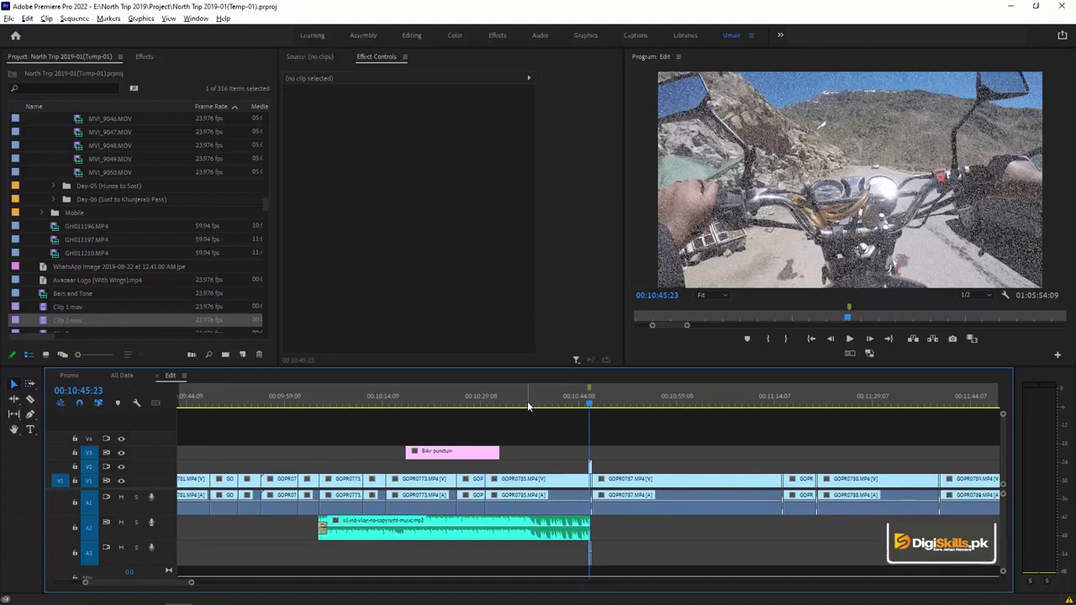
key("equal")
key("equal")
key("equal")
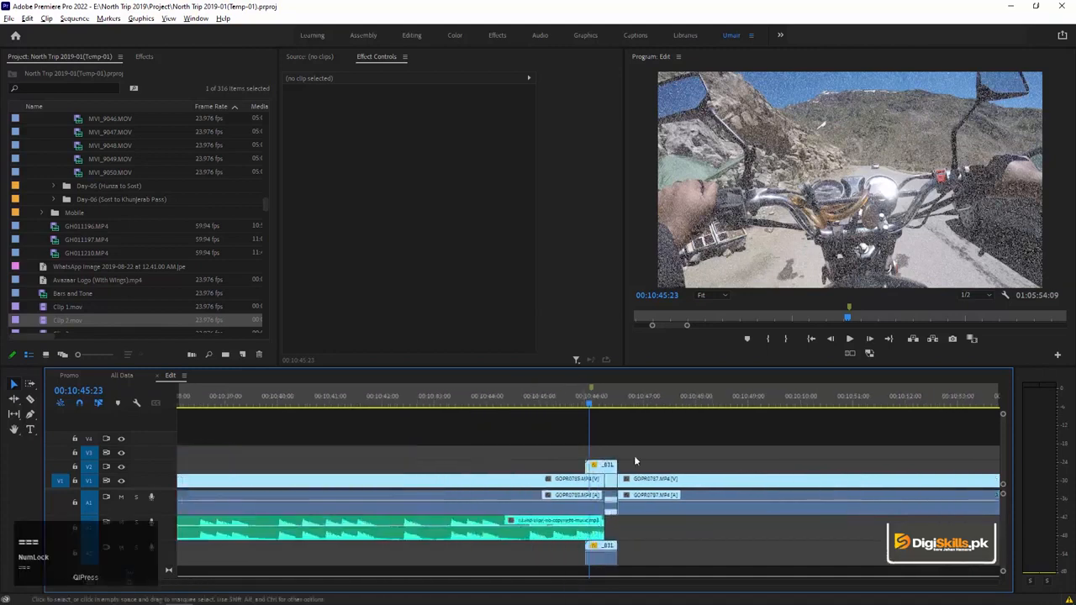
key("equal")
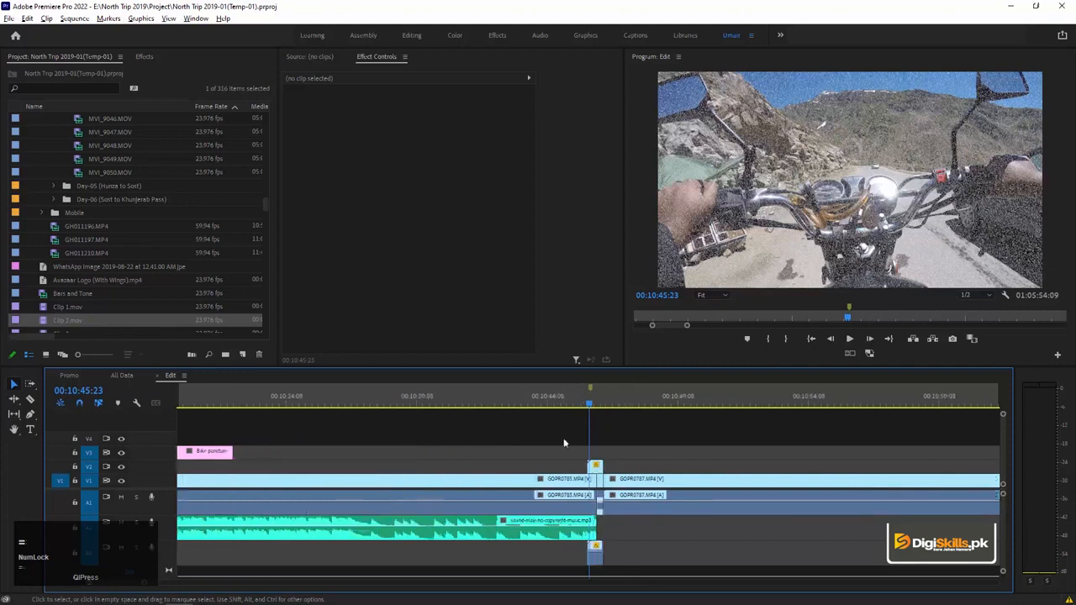
left_click(398, 405)
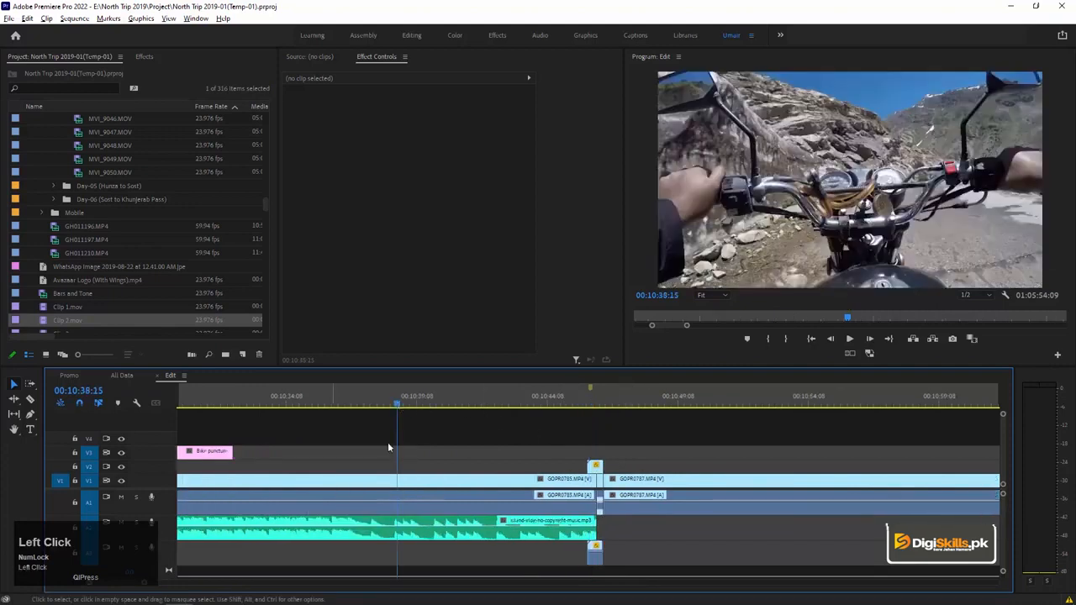
left_click_drag(587, 406, 599, 404)
key("equal")
key("equal")
key("equal")
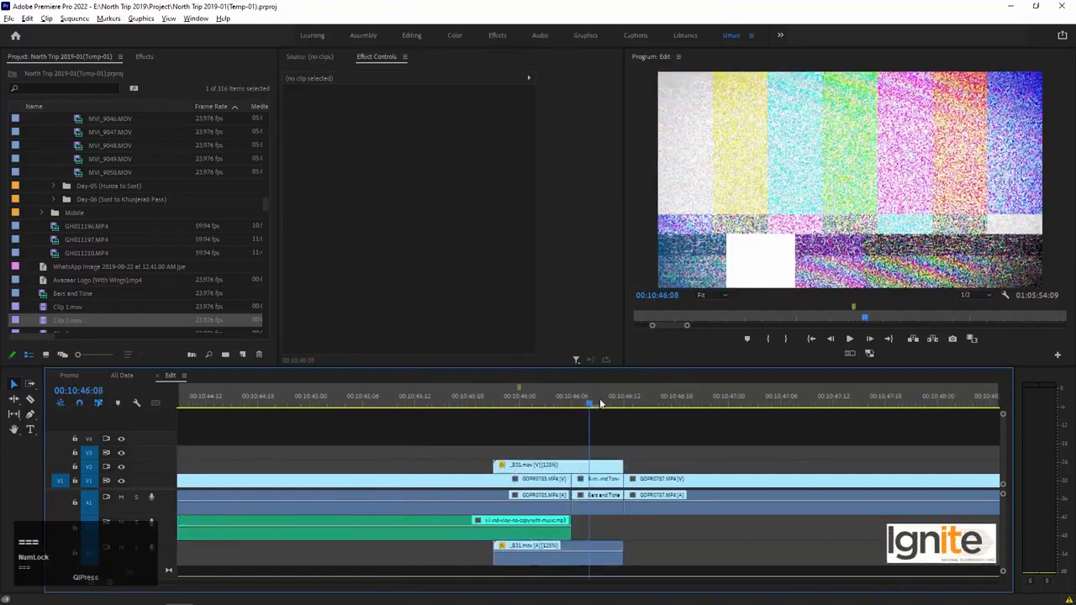
left_click(511, 405)
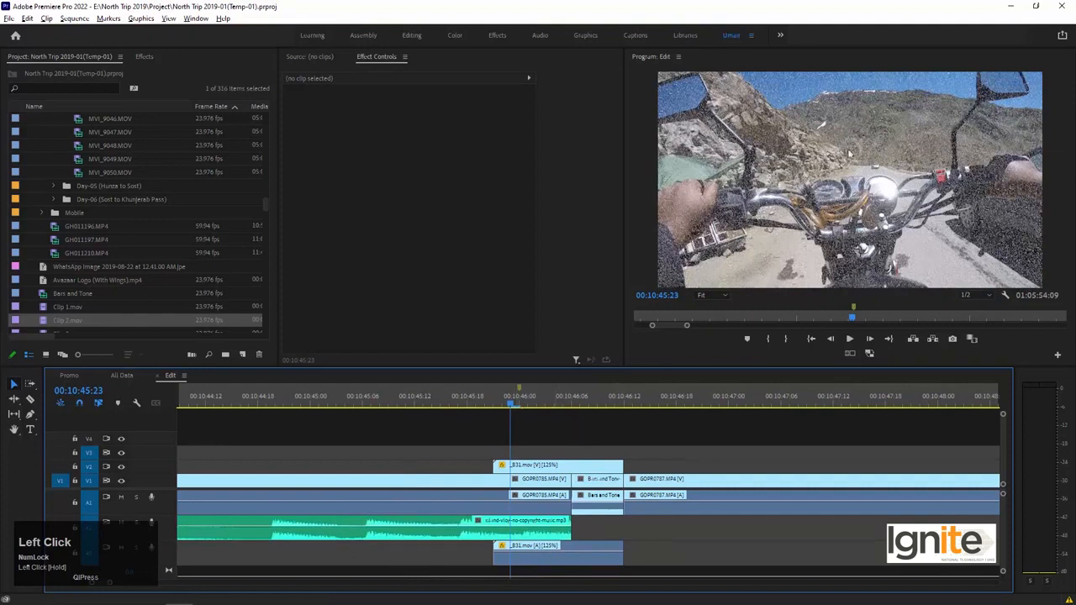
left_click_drag(520, 401, 546, 403)
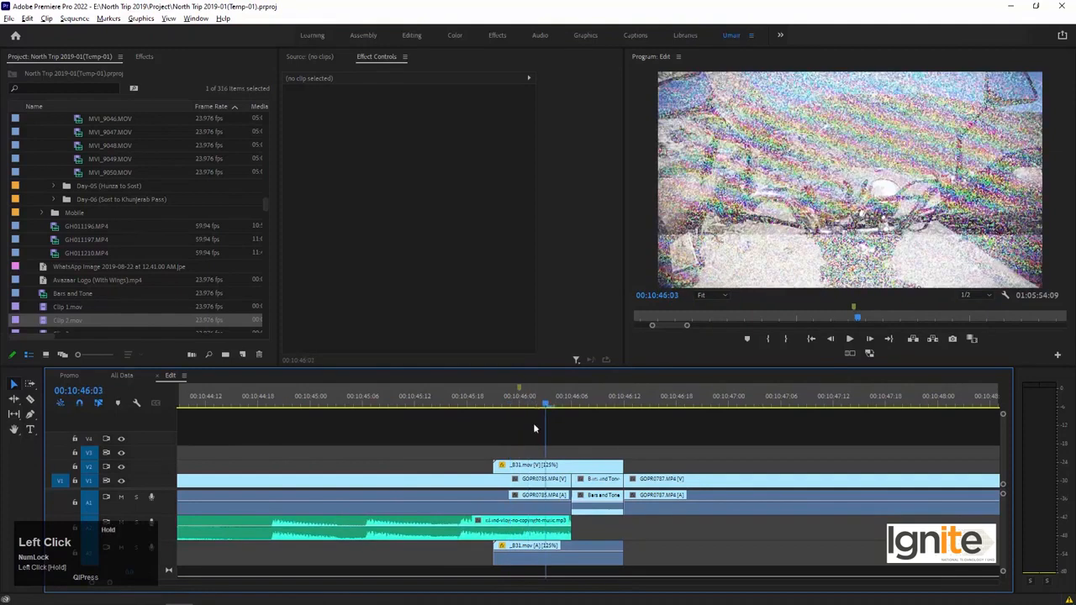
Open the _B31.mov overlay clip in the source monitor and play it from its beginning.
left_click(553, 467)
double_click(553, 467)
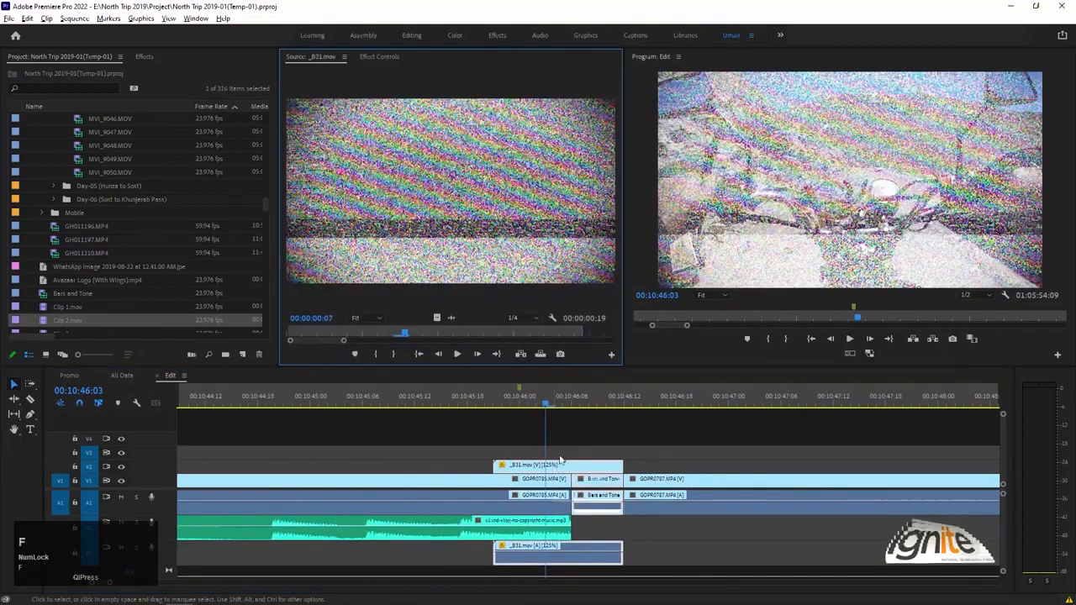
left_click(418, 173)
key("Home")
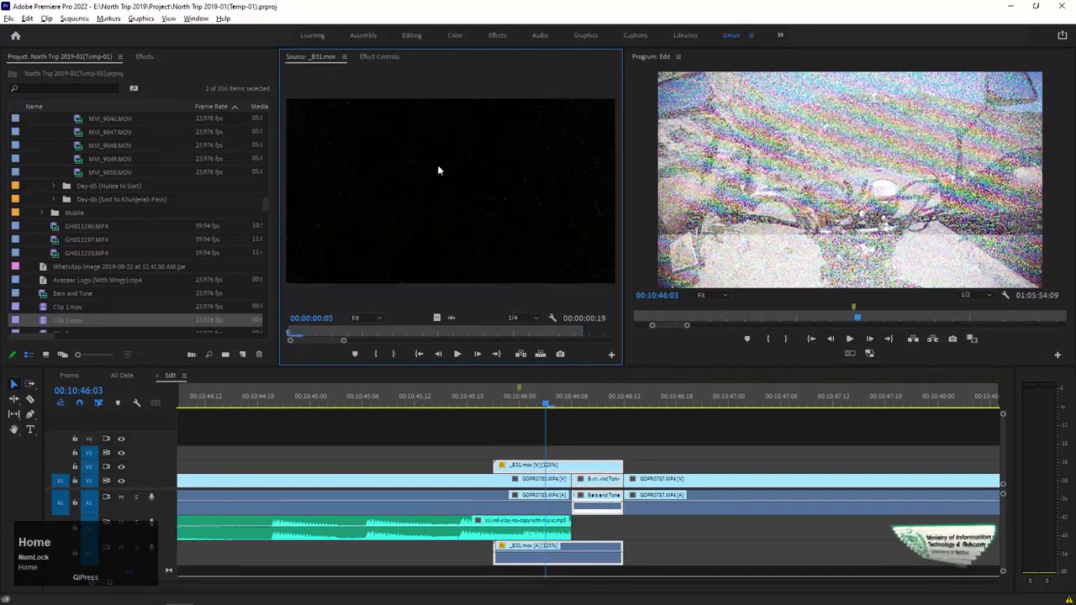
key("space")
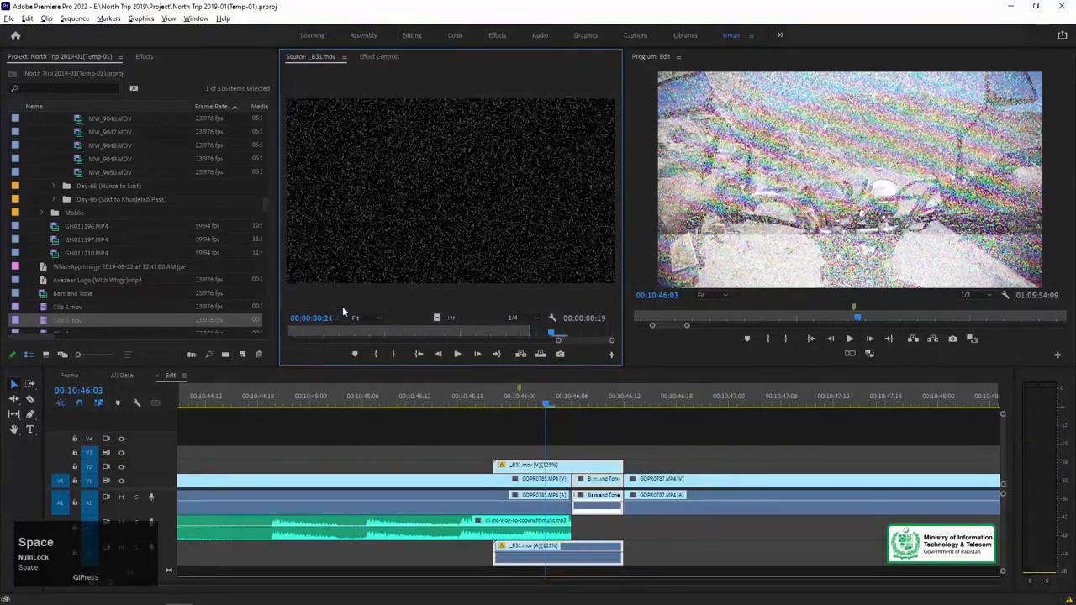
Inspect the opacity settings of the _B31.mov overlay clip on V2 and its available blend modes.
left_click(378, 55)
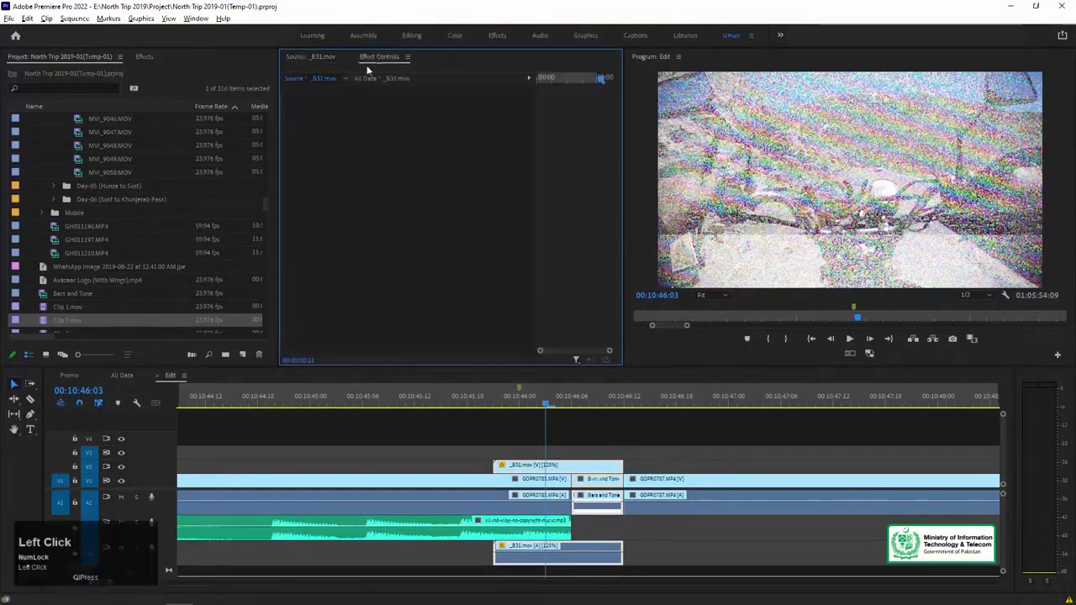
left_click(540, 468, "alt")
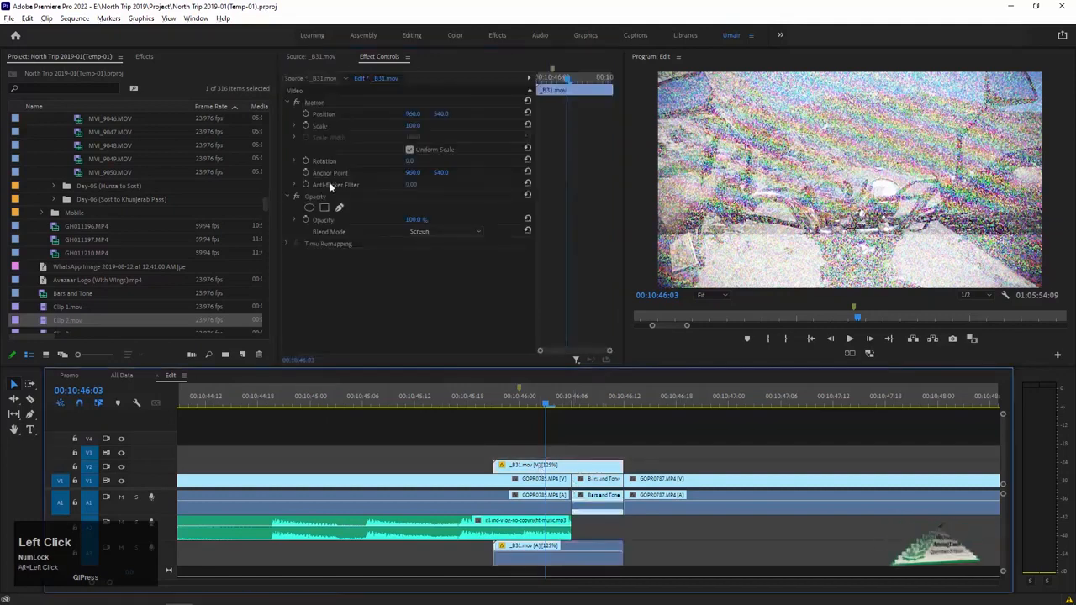
left_click(429, 232)
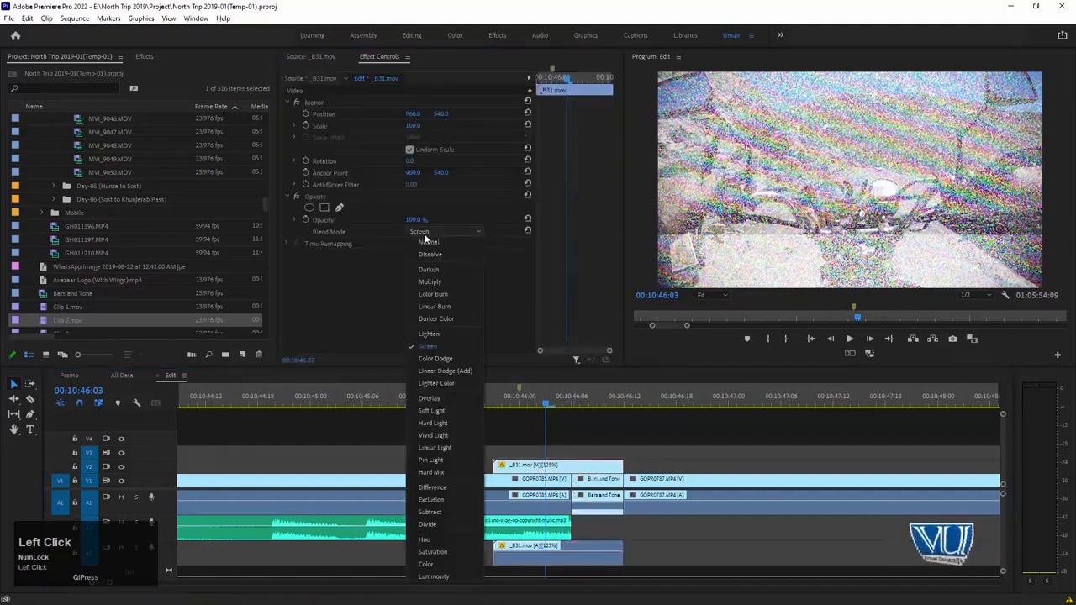
left_click(384, 292)
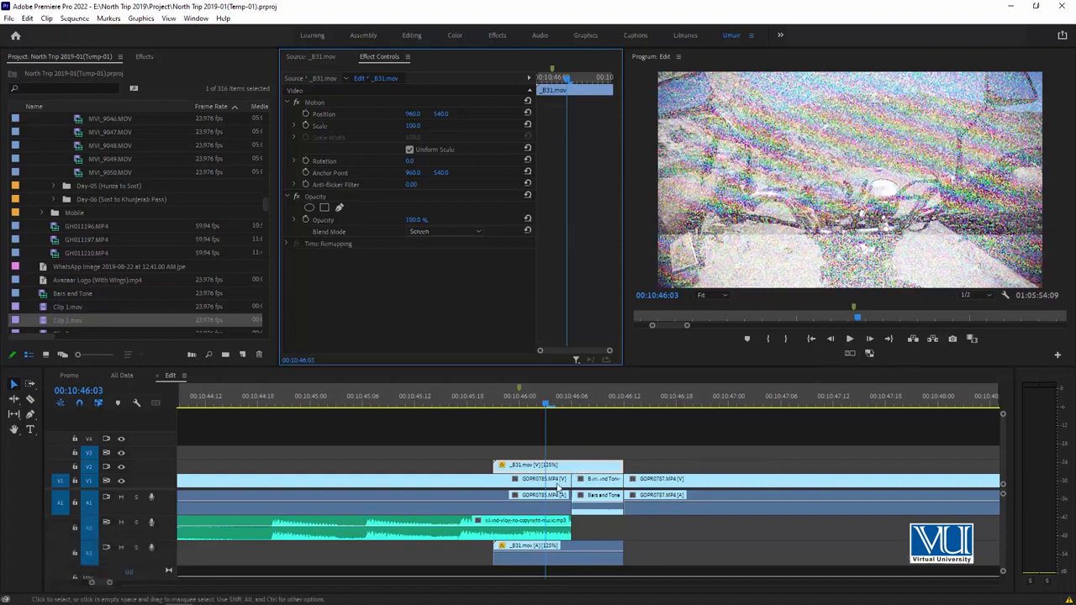
Scrub through the _B31.mov overlay and inspect how it covers the cut between GOPR0785.MP4 and the Bars and Tone clip.
left_click_drag(550, 412, 570, 398)
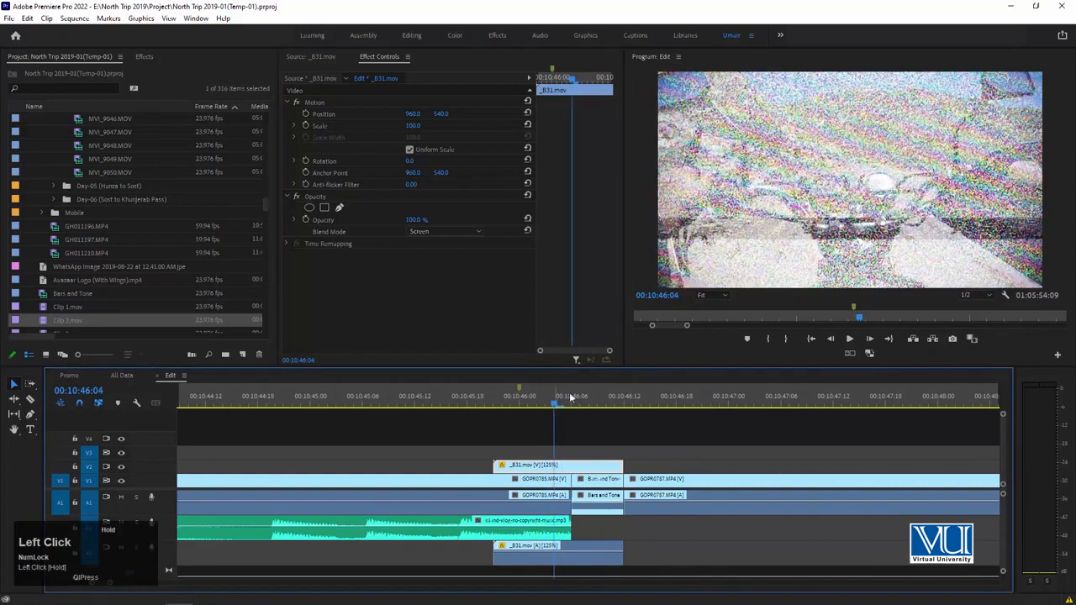
left_click(538, 423)
left_click_drag(497, 404, 538, 410)
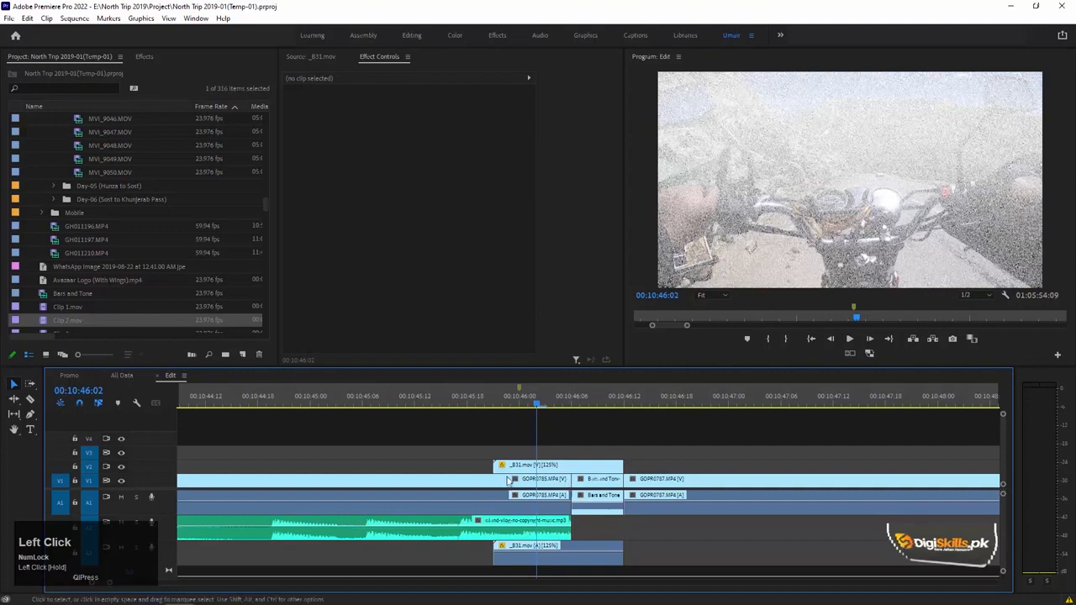
left_click(559, 481)
left_click(601, 480)
left_click_drag(559, 402, 363, 403)
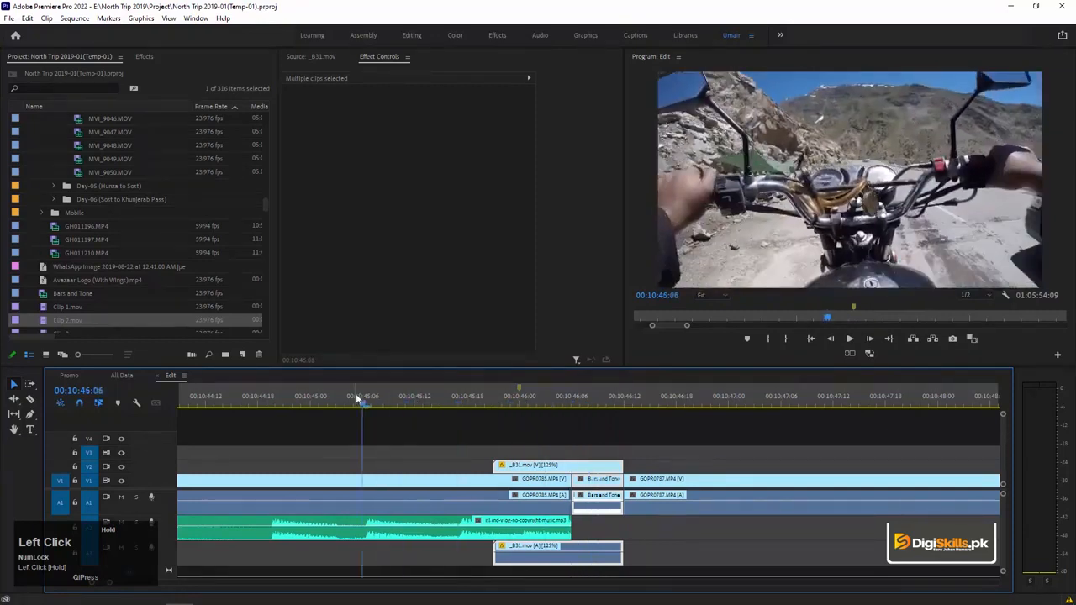
Play the sequence across the glitch transition and on into the GOPR0787.MP4 clip, stopping around 00:11:01.
key("minus")
key("minus")
key("minus")
left_click(465, 403)
key("space")
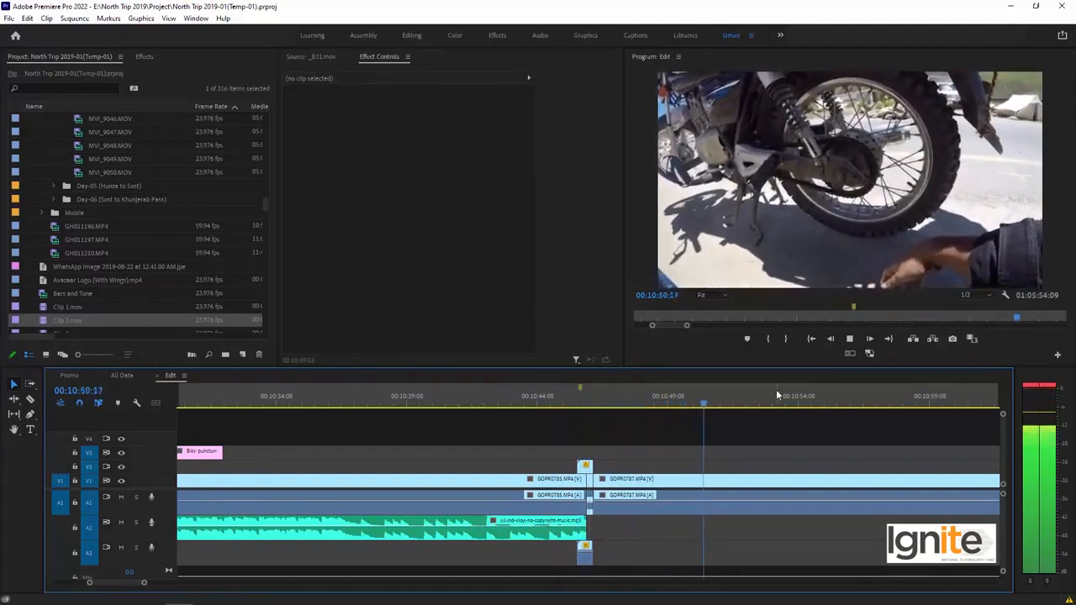
key("minus")
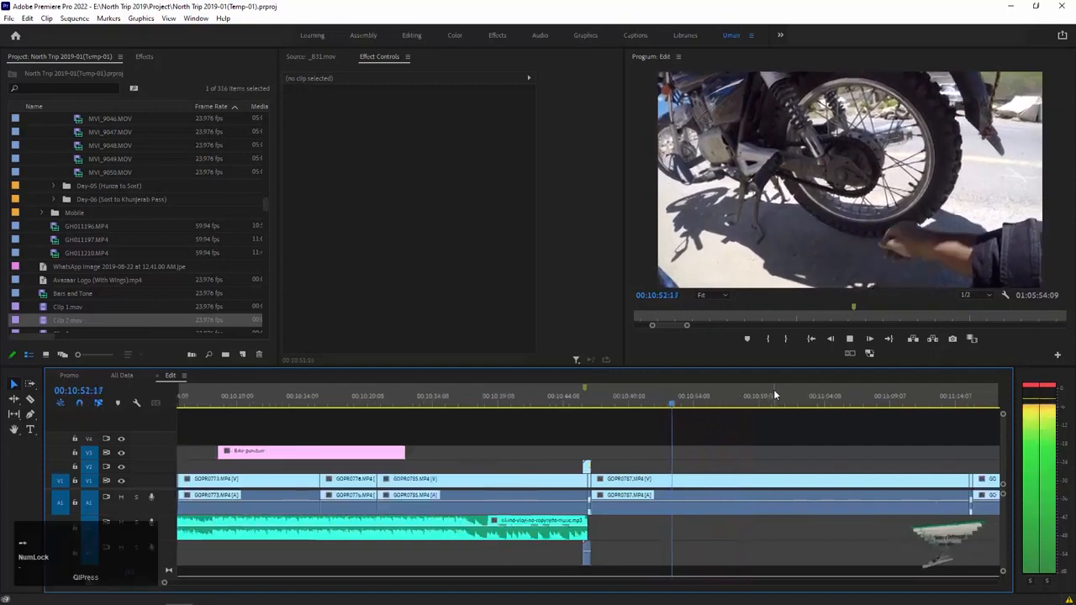
key("equal")
key("equal")
key("minus")
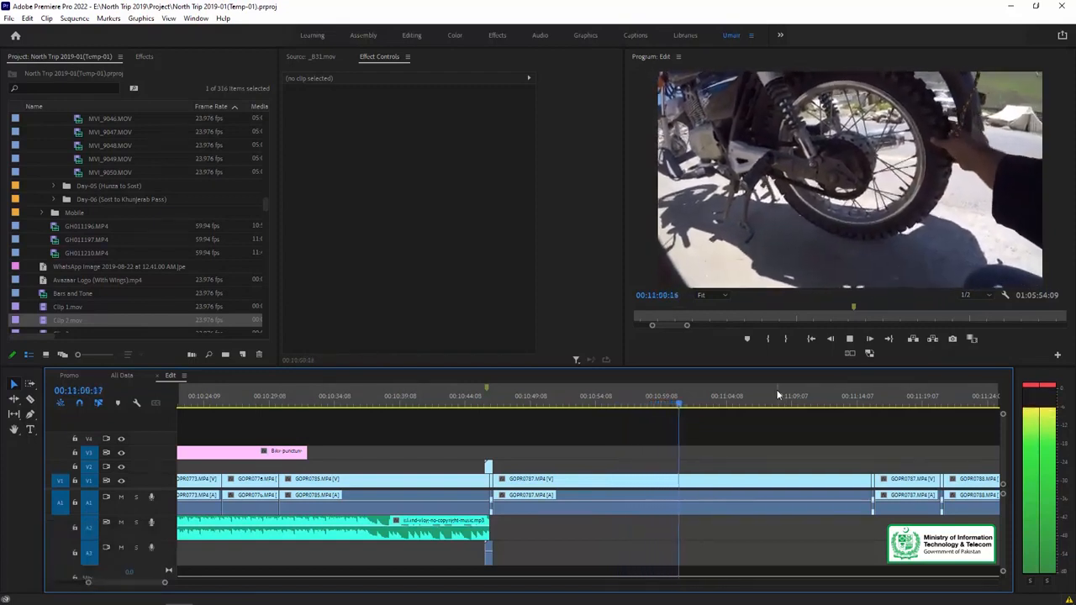
key("space")
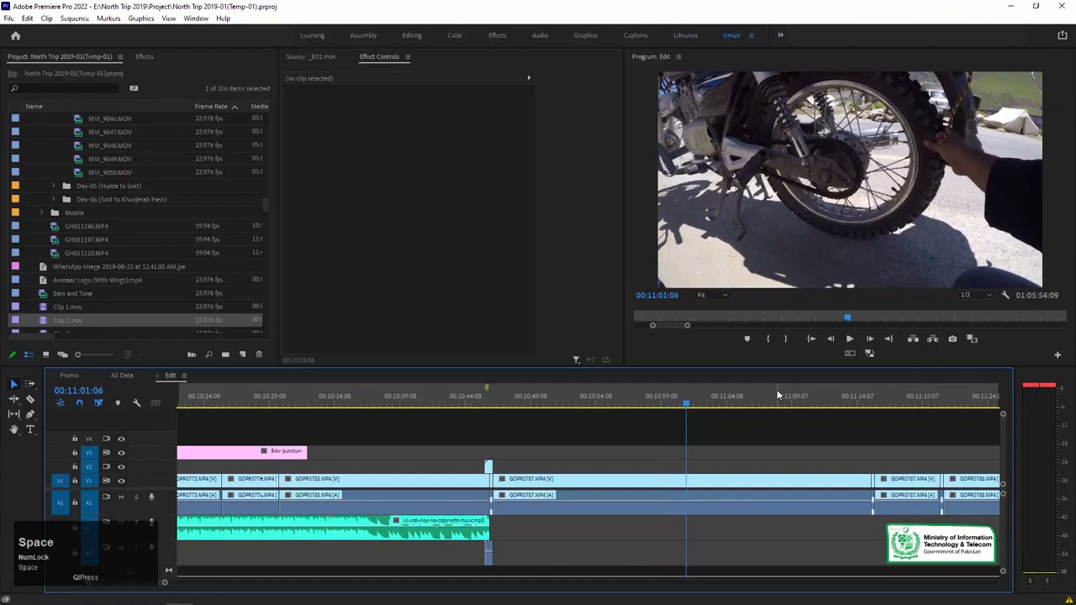
Review the footage before and after the glitch transition, ending at 00:11:14:07 near the end of the long GOPR0787.MP4 clip.
left_click(319, 393)
left_click_drag(342, 395, 407, 393)
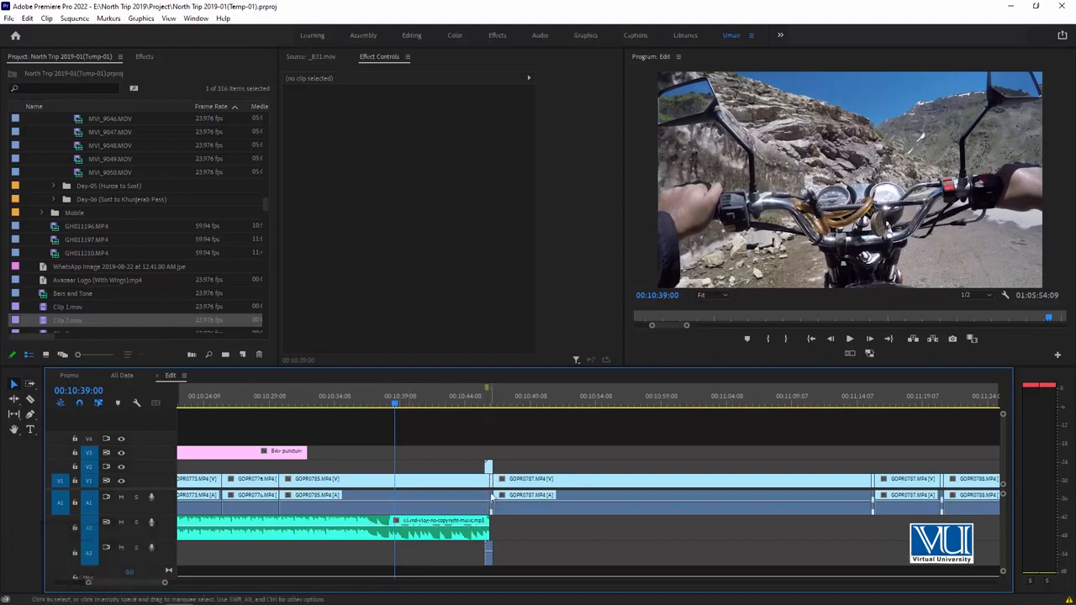
left_click_drag(483, 400, 784, 403)
key("minus")
key("equal")
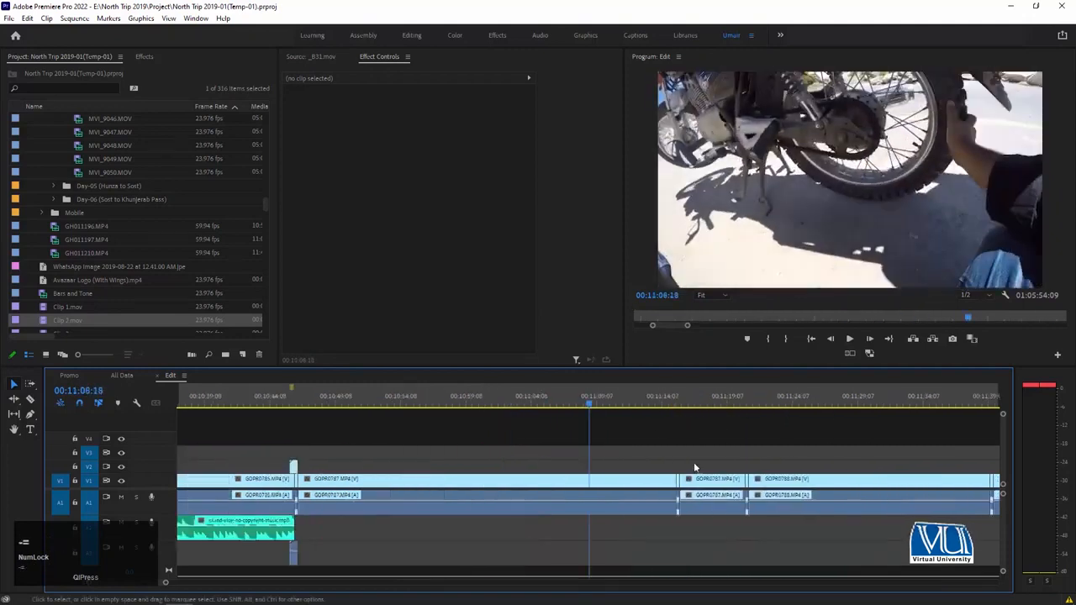
left_click(662, 401)
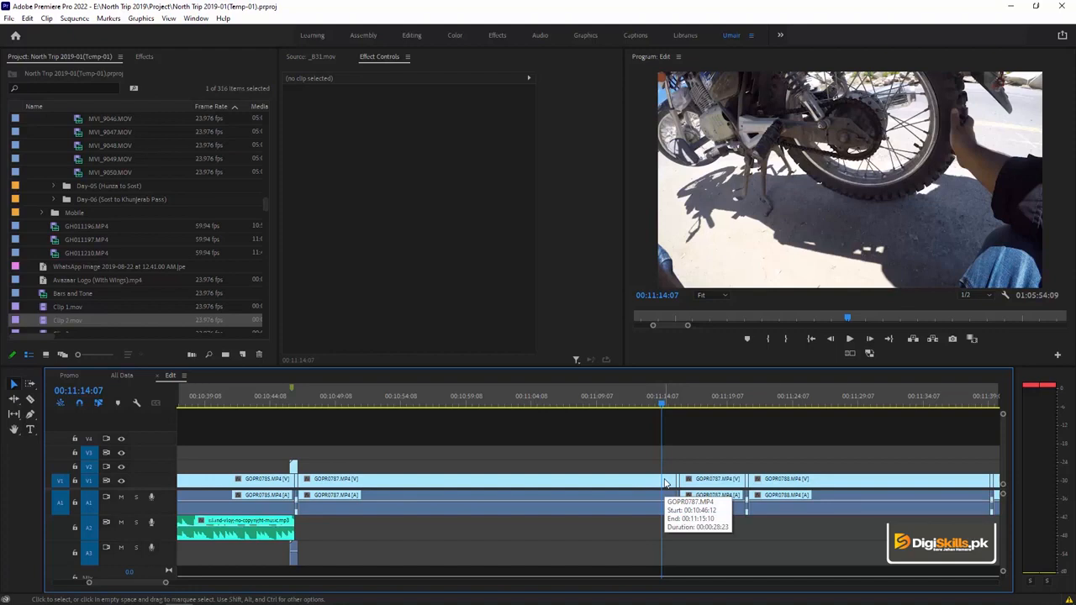
Open the settings for a new Bars and Tone item and dismiss them without creating it.
left_click(10, 18)
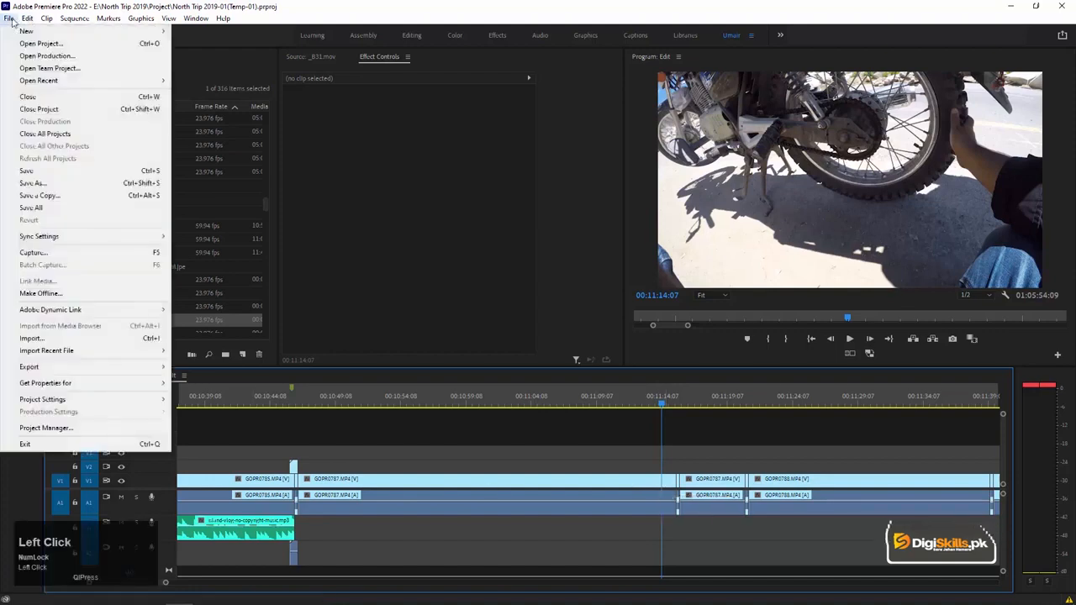
mouse_move(15, 31)
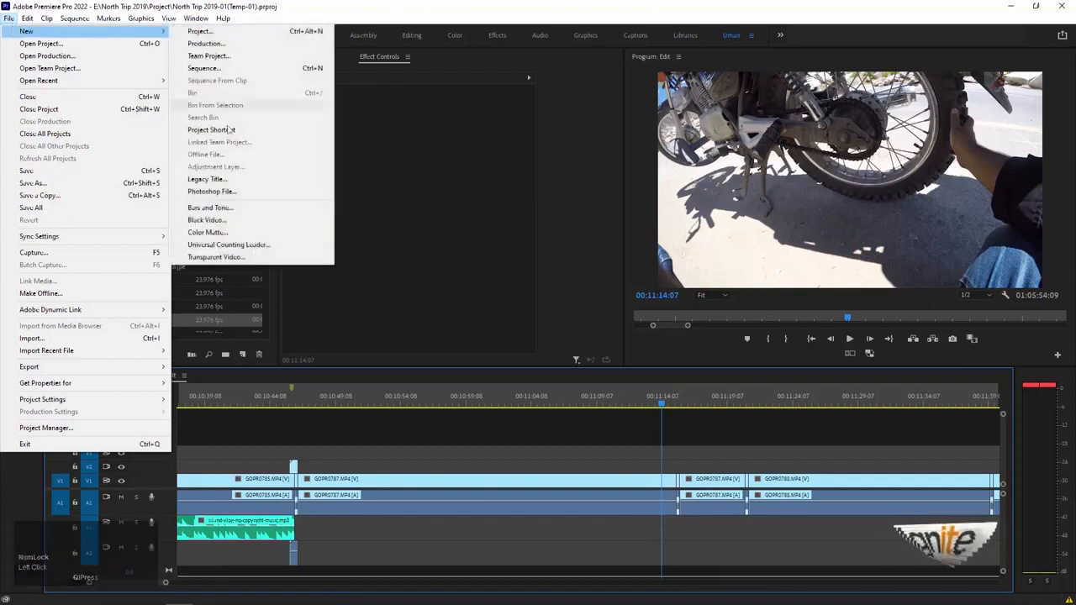
left_click(226, 213)
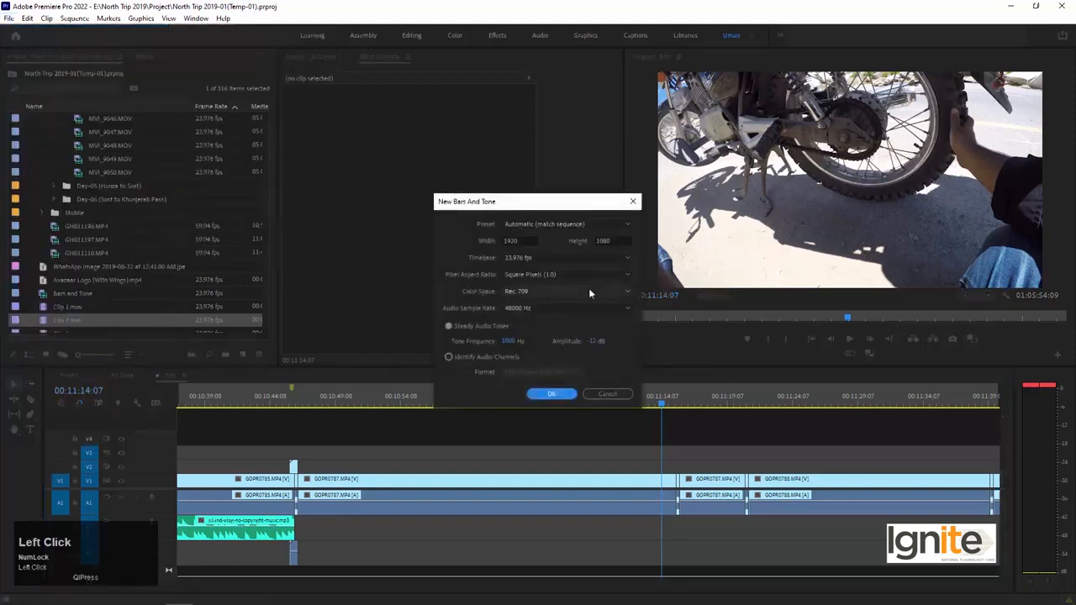
left_click(606, 394)
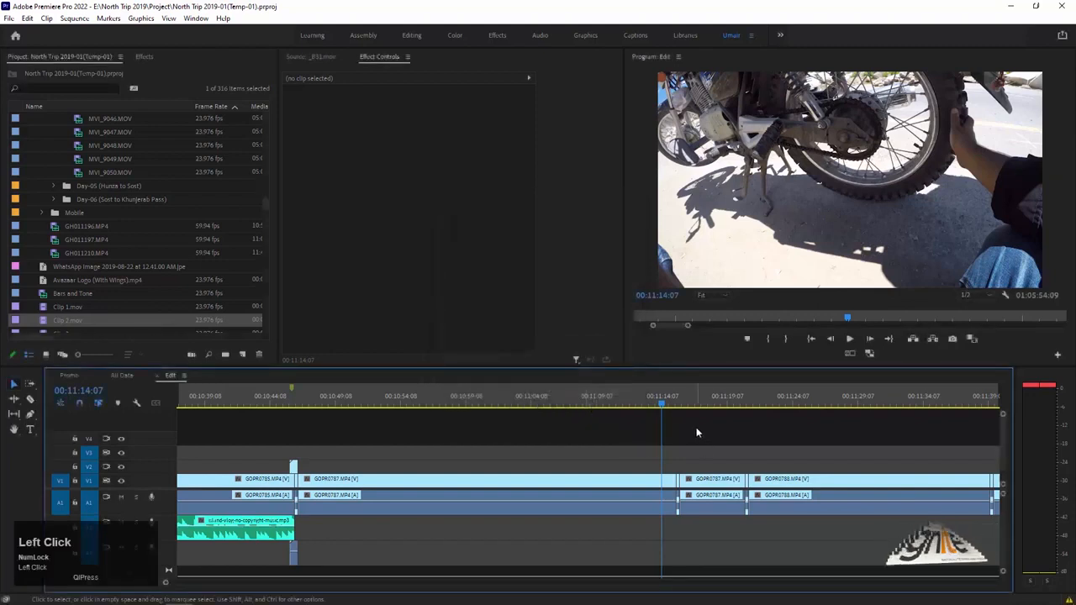
Play through the next cuts, then ripple-delete the short insert with its audio between GOPR0787.MP4 and GOPR0788.MP4 near 00:11:20.
key("space")
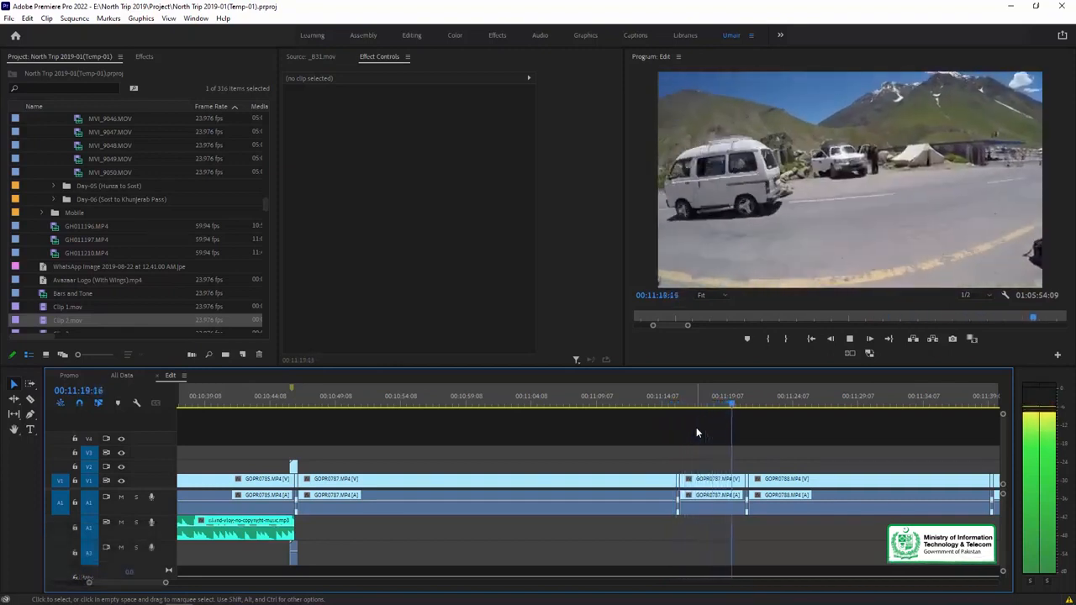
key("space")
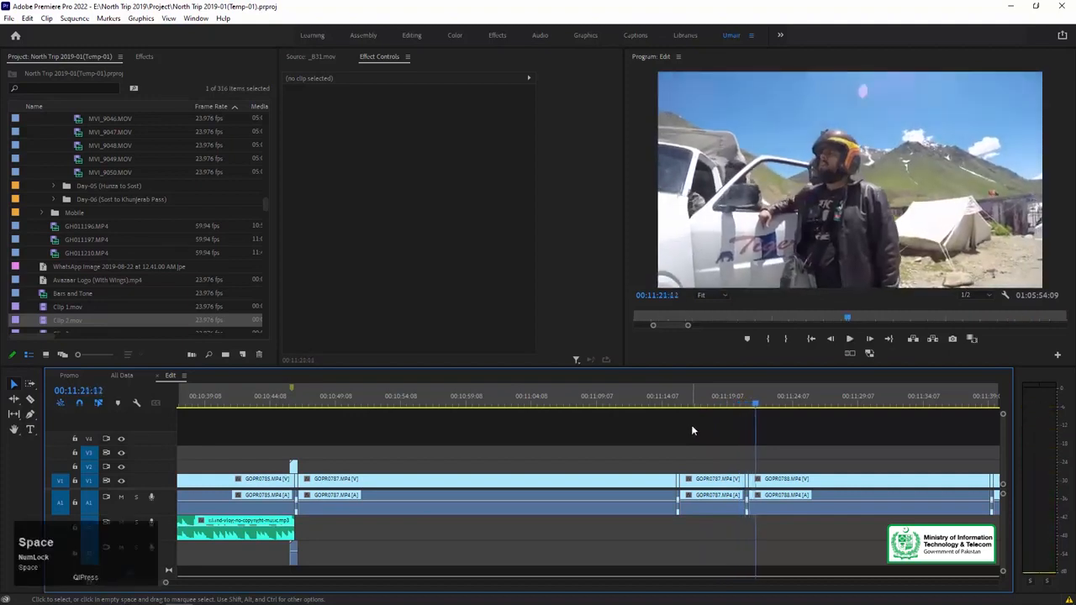
scroll(680, 433, "right", 3)
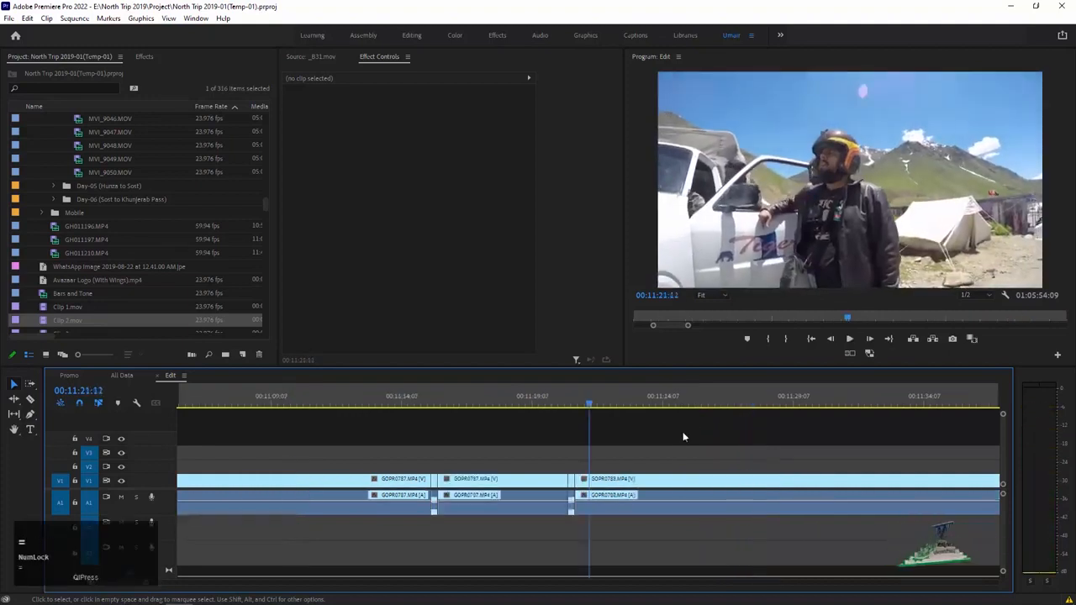
key("minus")
key("equal")
key("equal")
left_click(573, 489)
key("equal")
key("equal")
left_click_drag(531, 456, 518, 504)
key("shift+slash")
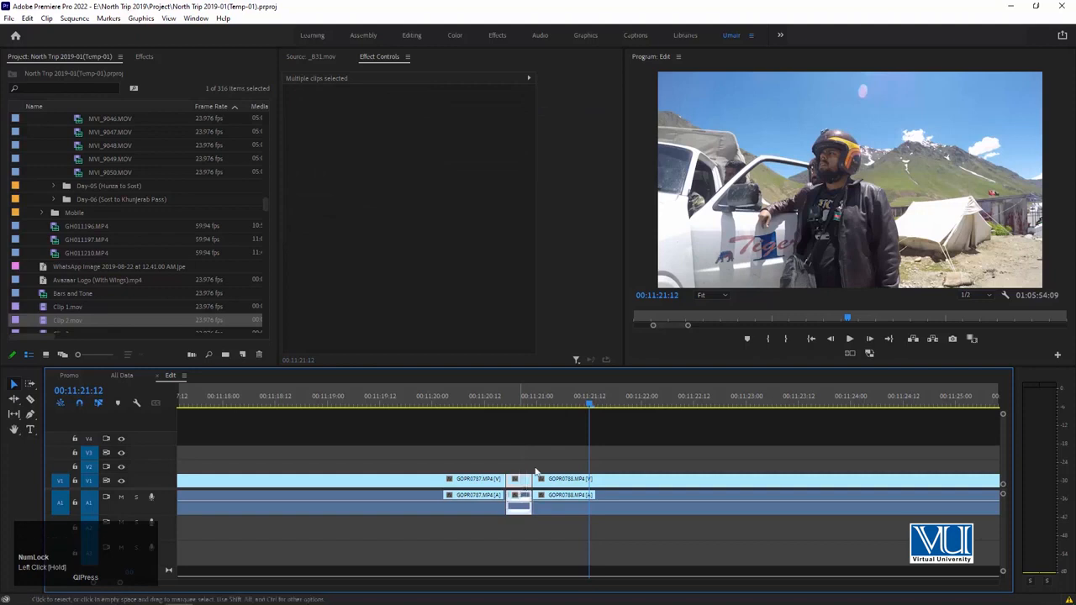
key("Delete")
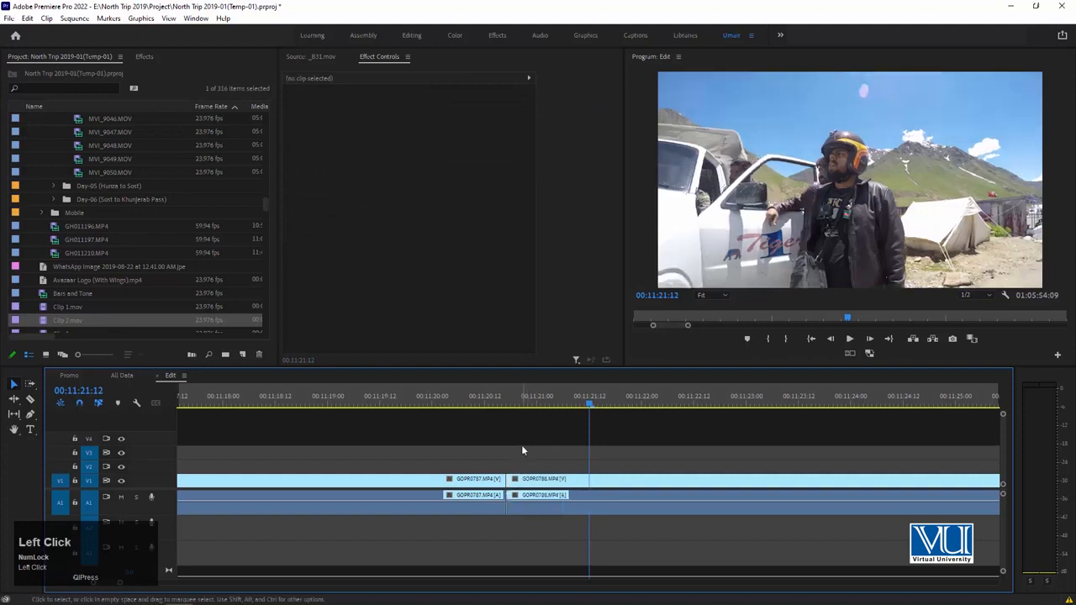
Play the direct cut from GOPR0787.MP4 to GOPR0788.MP4, starting around 00:11:19.
key("minus")
left_click(532, 405)
key("space")
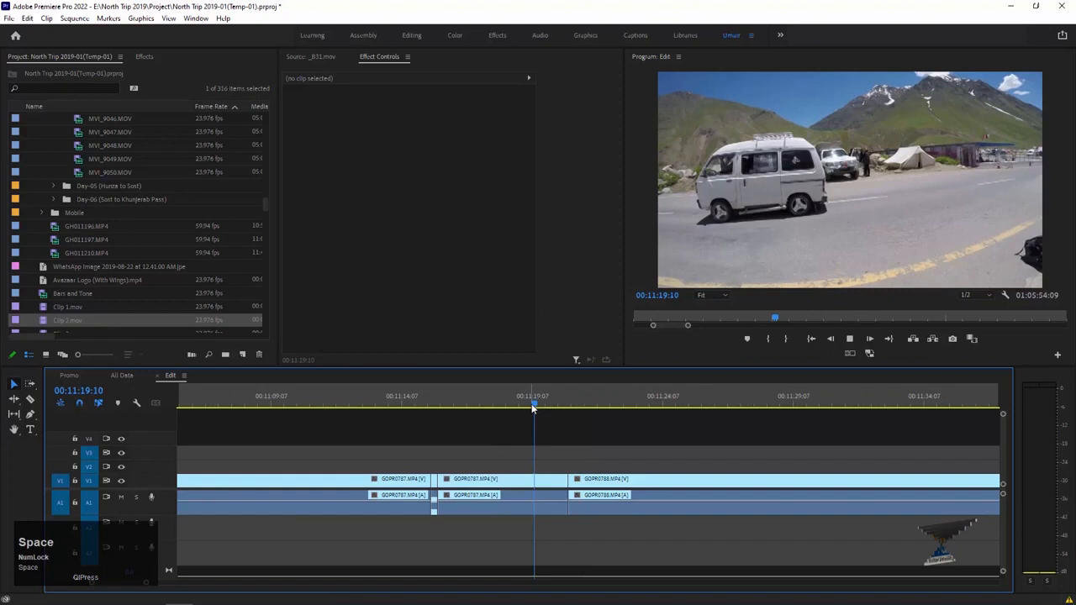
key("space")
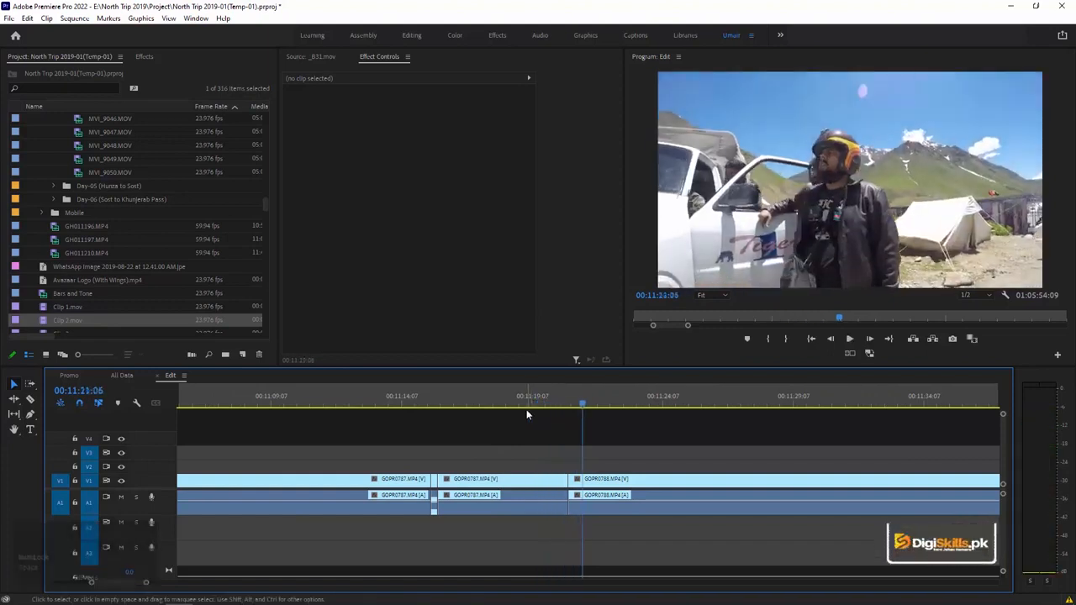
Undo the ripple deletion of the insert between GOPR0787.MP4 and GOPR0788.MP4, and replay the glitch transition near 00:11:20.
key("ctrl+z")
key("shift+Left")
key("shift+Left")
key("shift+Left")
key("shift+Left")
key("shift+Left")
key("shift+Left")
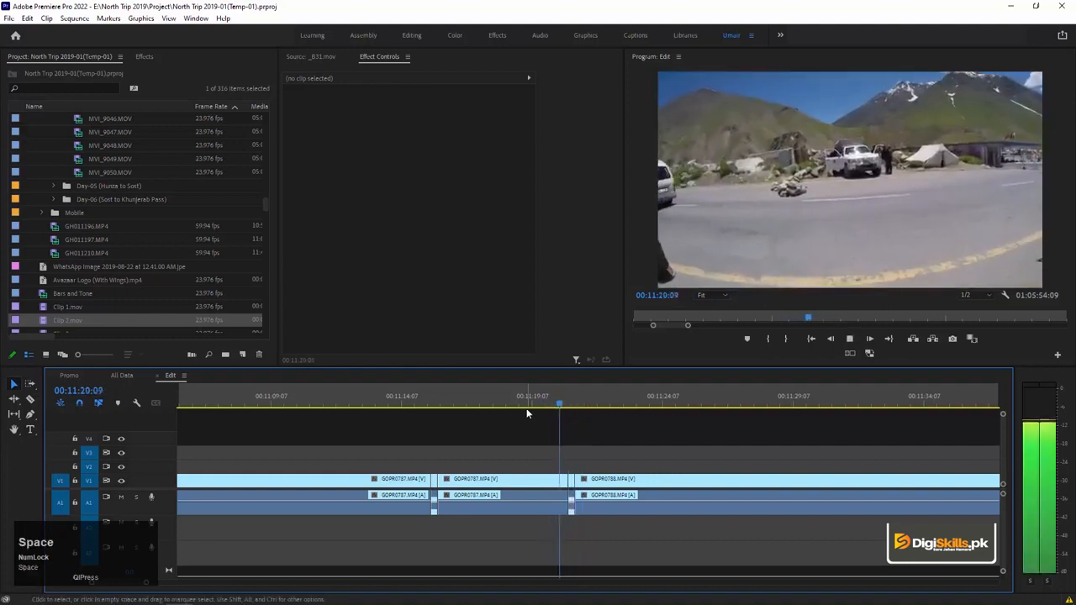
key("space")
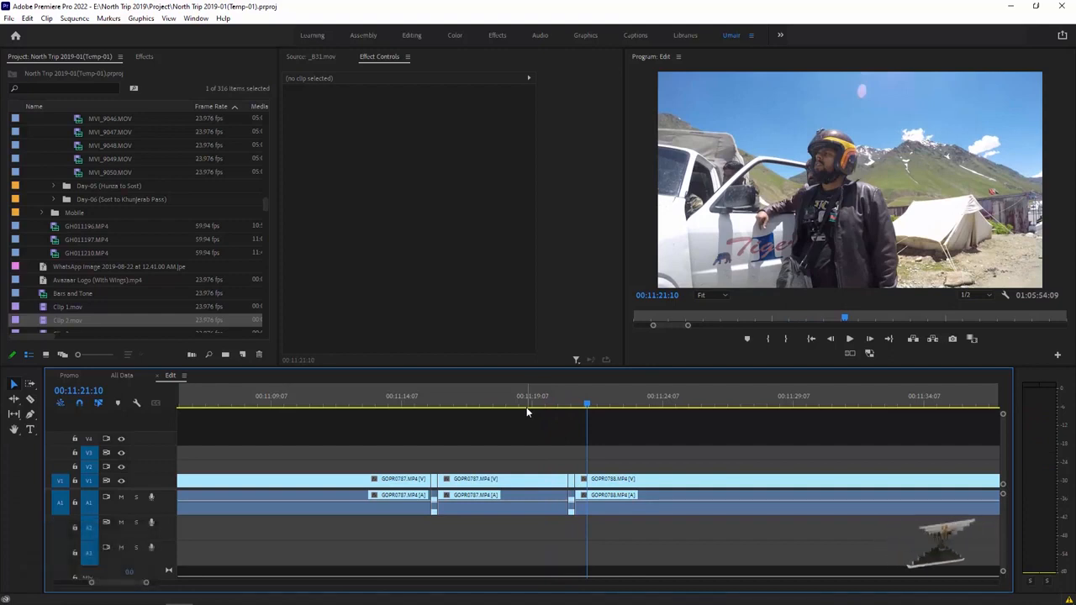
Skim GOPR0788.MP4 and GOPR0789.MP4 beyond the transition, then return to the long GOPR0787.MP4 clip at 00:11:05:17.
key("backslash")
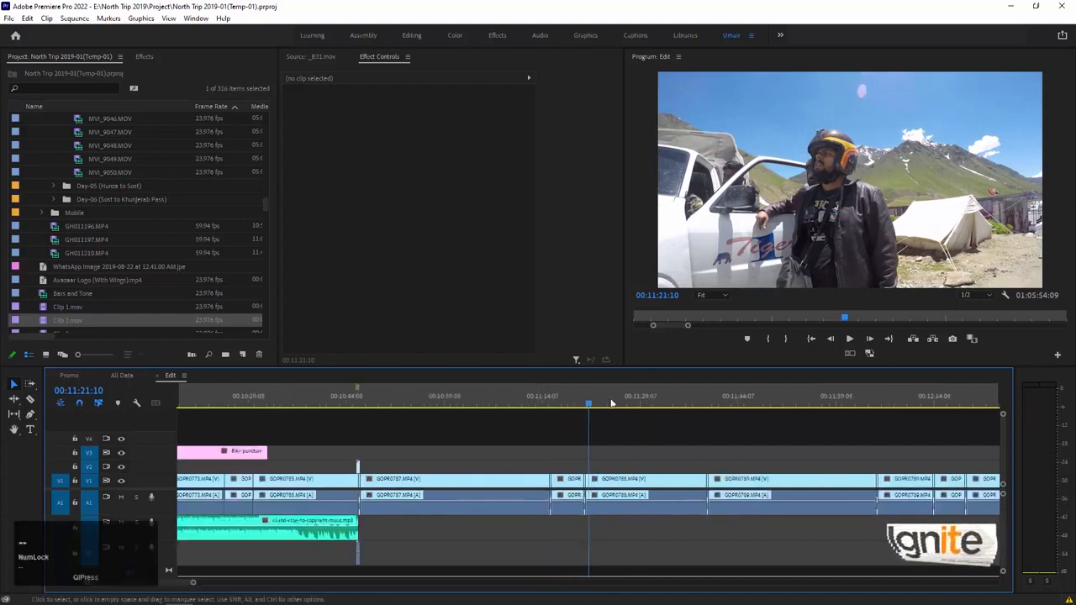
left_click(620, 403)
mouse_move(622, 403)
left_mouse_down()
mouse_move(728, 406)
mouse_move(631, 407)
left_mouse_up()
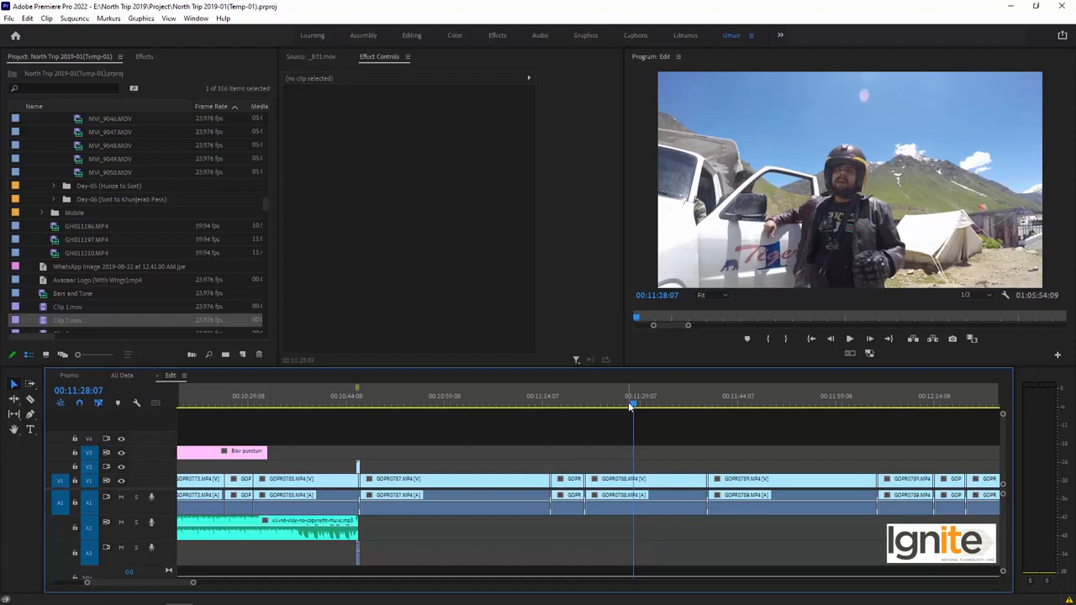
left_click(791, 403)
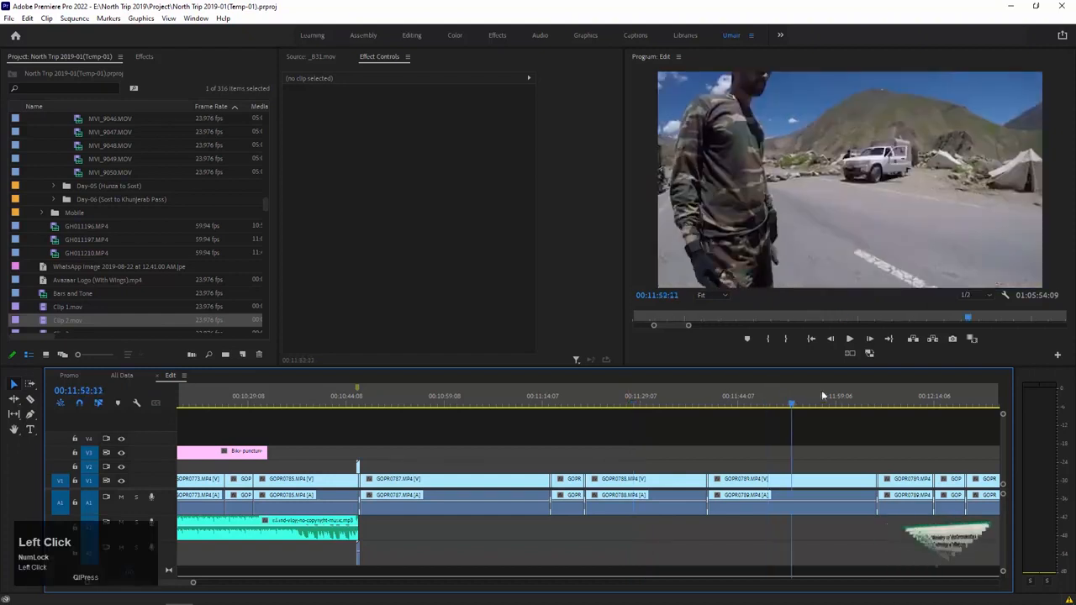
left_click(832, 397)
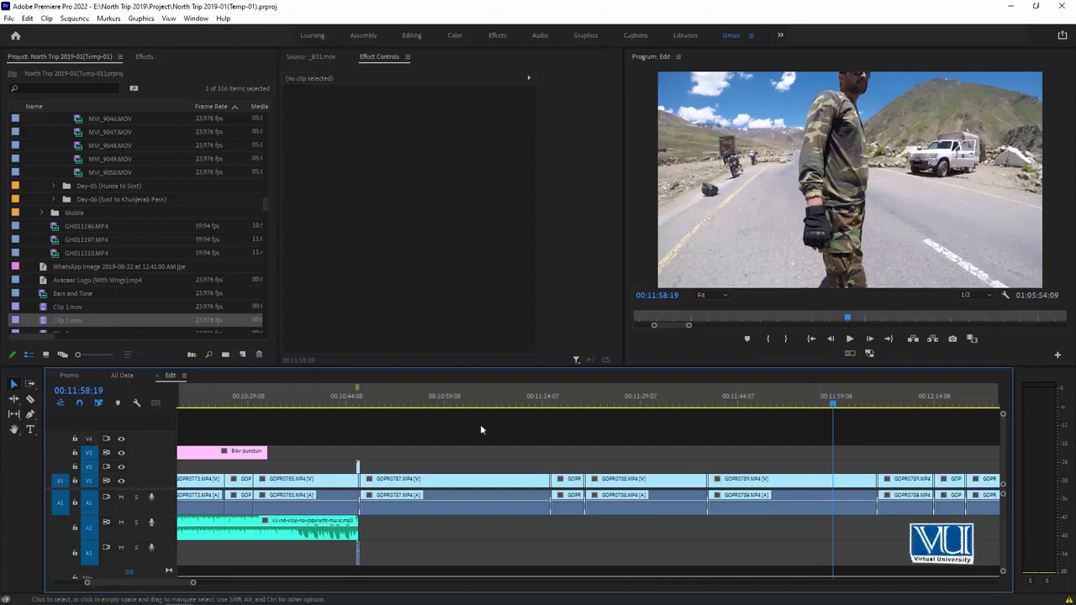
left_click(445, 395)
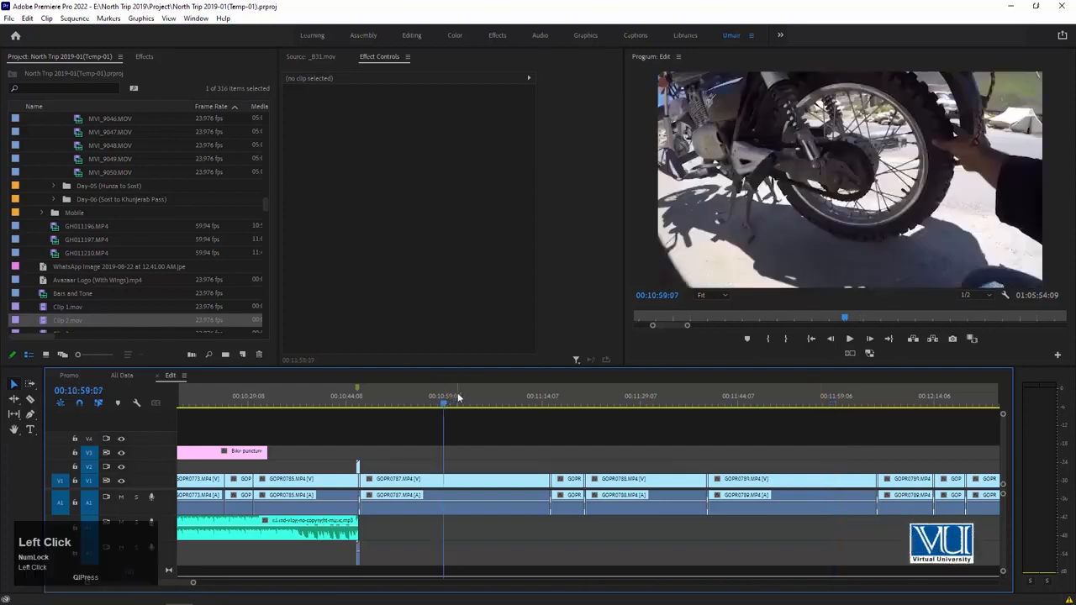
left_click_drag(468, 402, 487, 402)
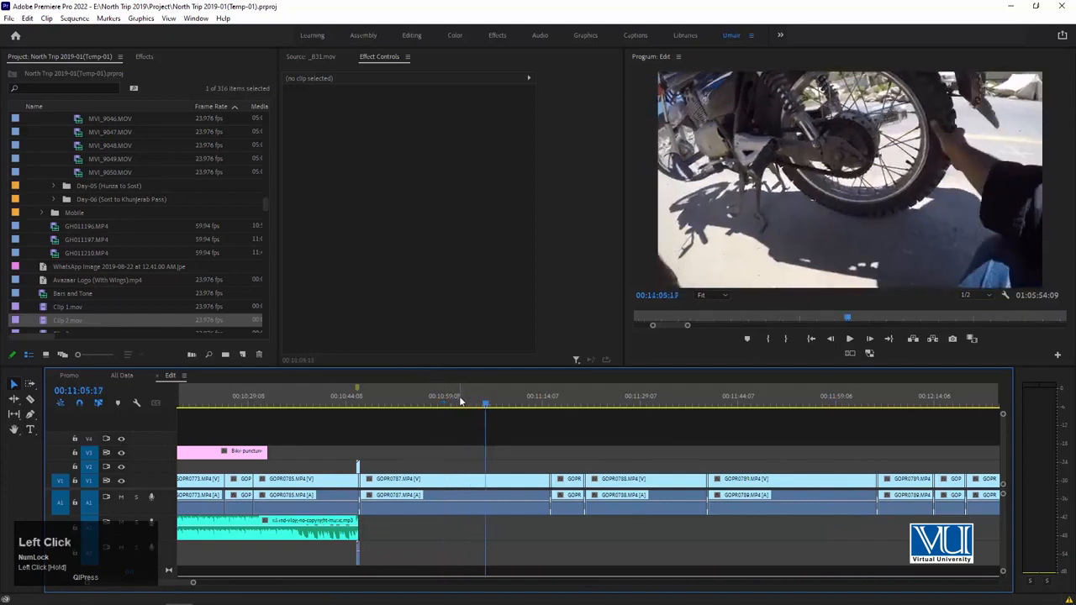
Preview the Clip 2.mov camera REC overlay and place its video on V3, starting at the long GOPR0787.MP4 clip.
double_click(40, 320)
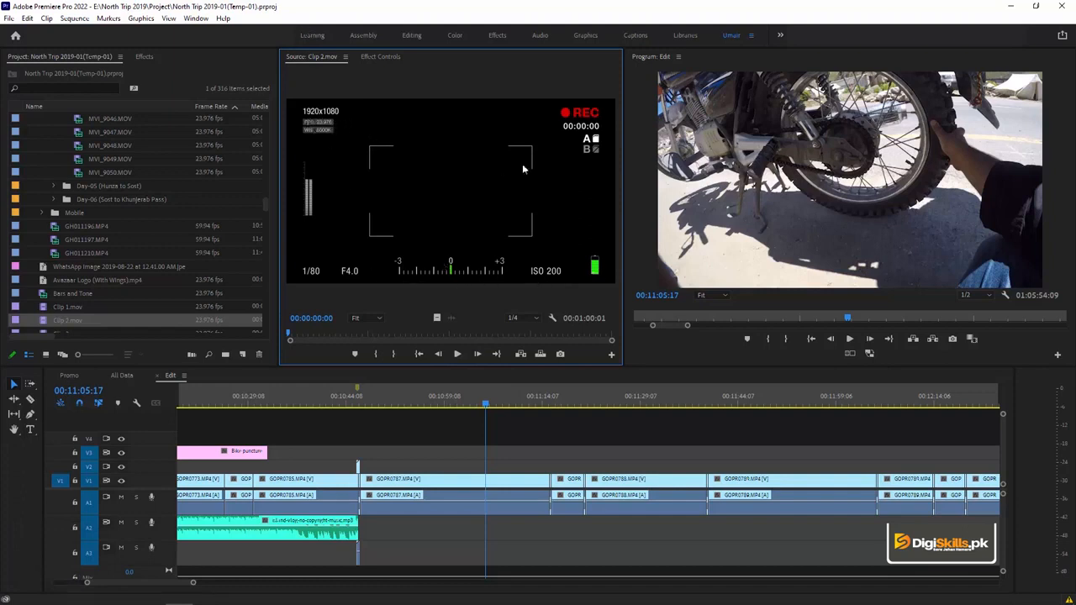
key("space")
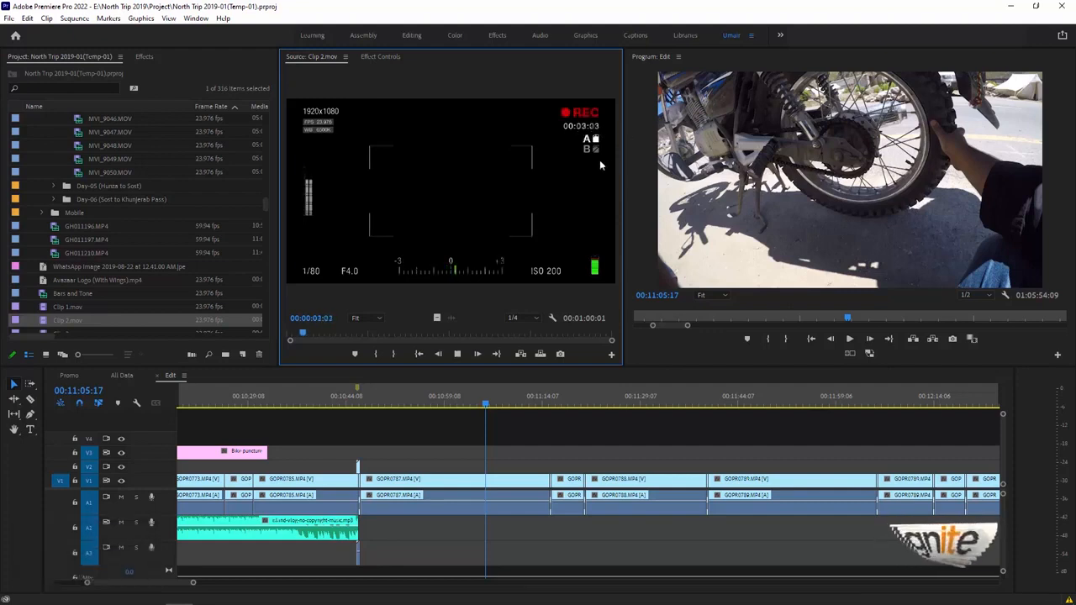
key("space")
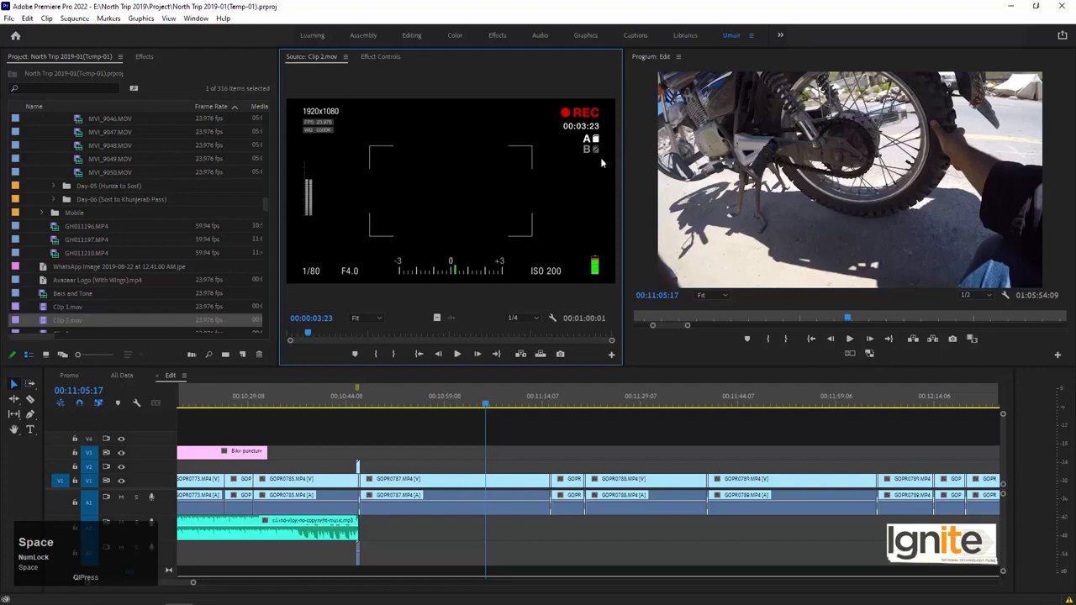
left_click_drag(436, 318, 366, 453)
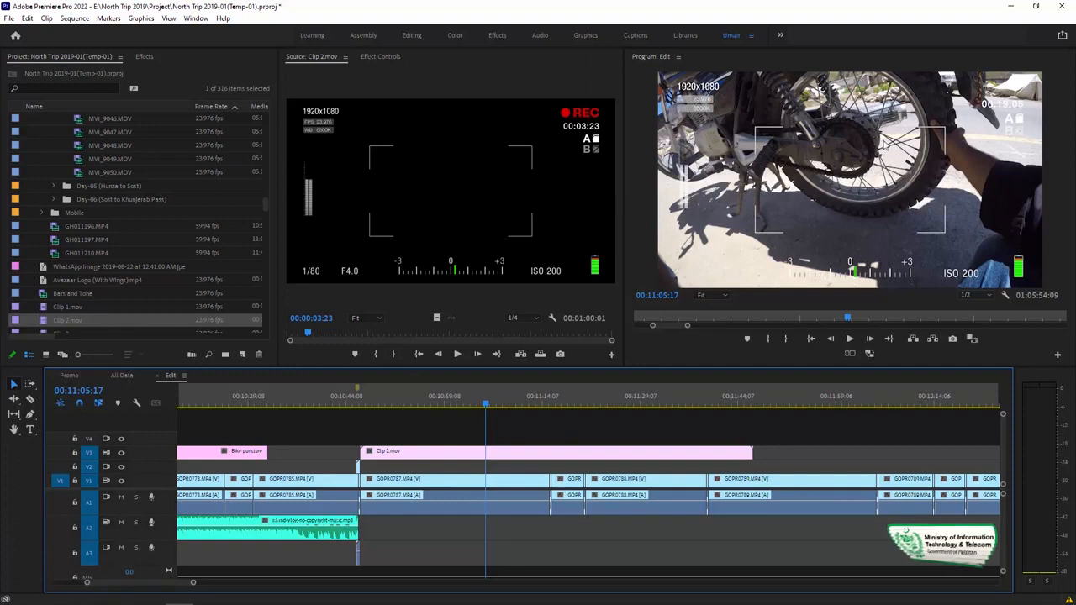
Review the footage under the Clip 2.mov overlay from 00:10:46:17, playing the transitions from 00:11:13:15 and just before GOPR0789.MP4.
left_click(455, 453)
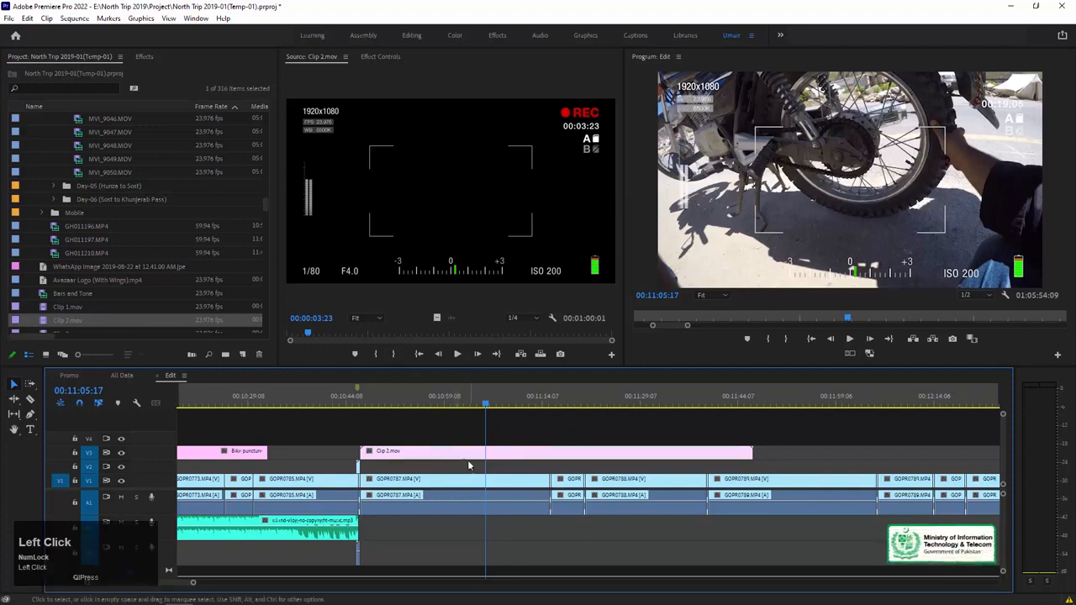
left_click_drag(514, 475, 469, 514)
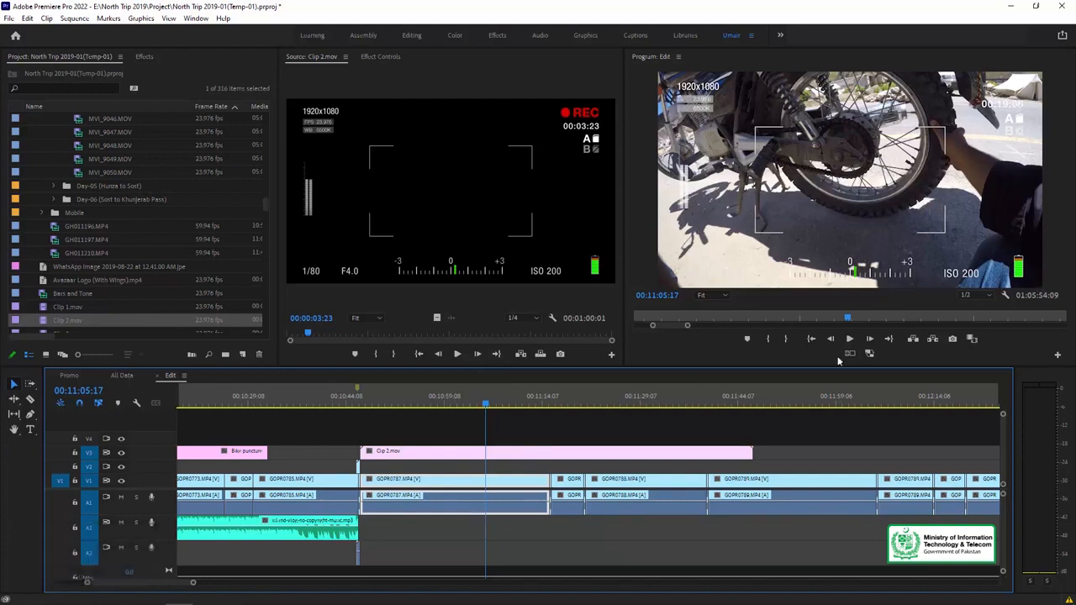
left_click(362, 400)
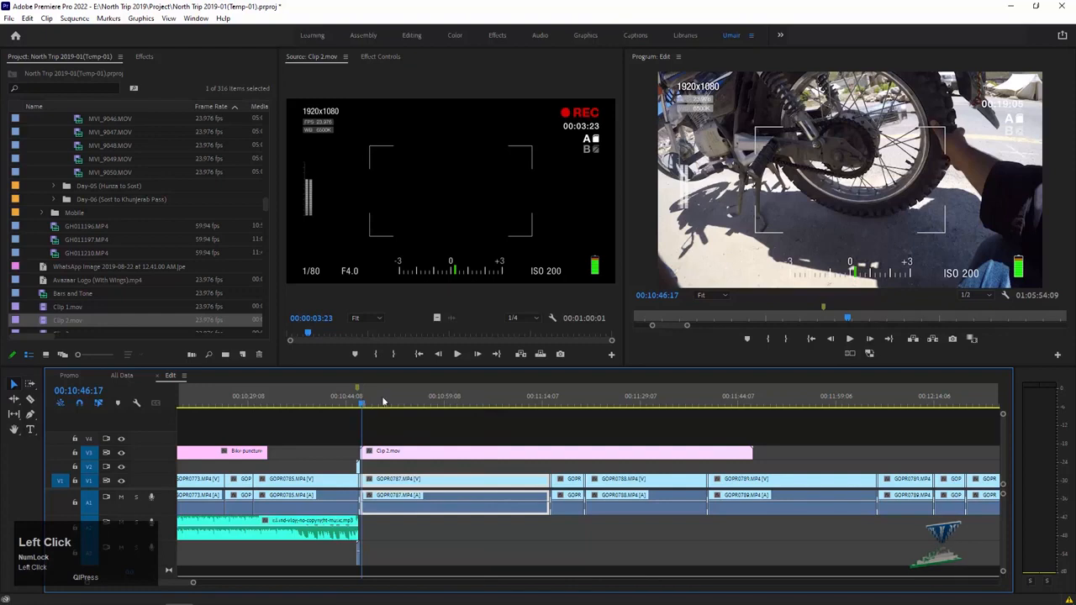
left_click(537, 400)
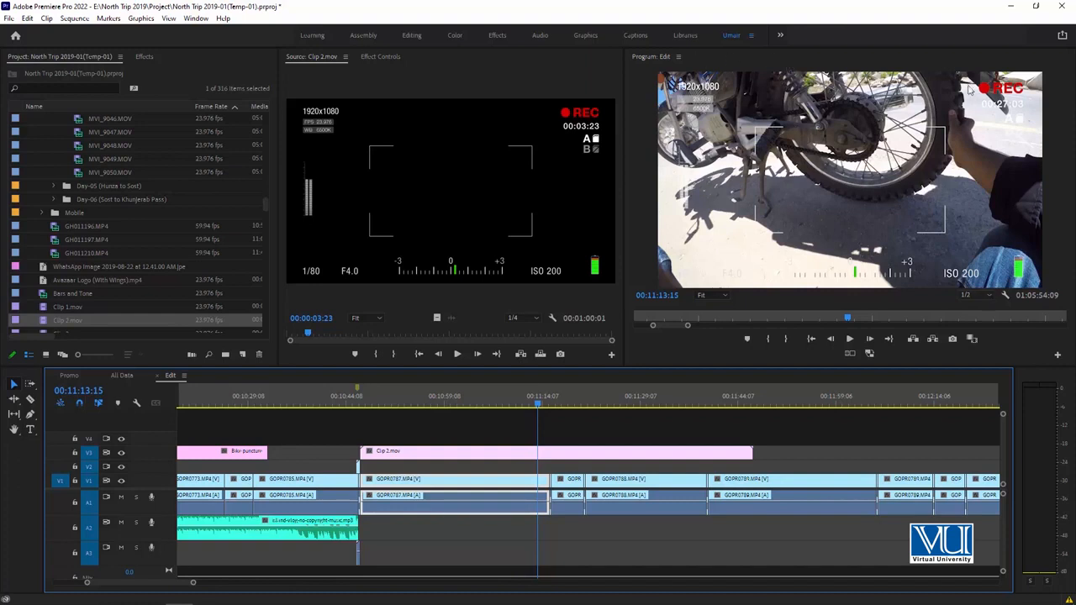
key("space")
key("Num_Lock")
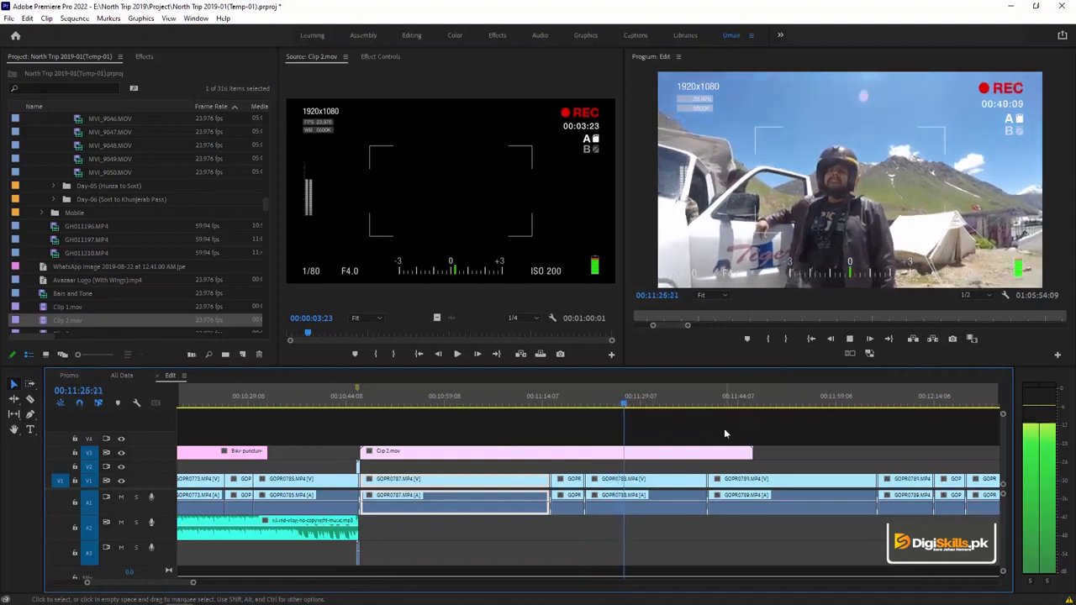
key("space")
left_click(696, 406)
key("space")
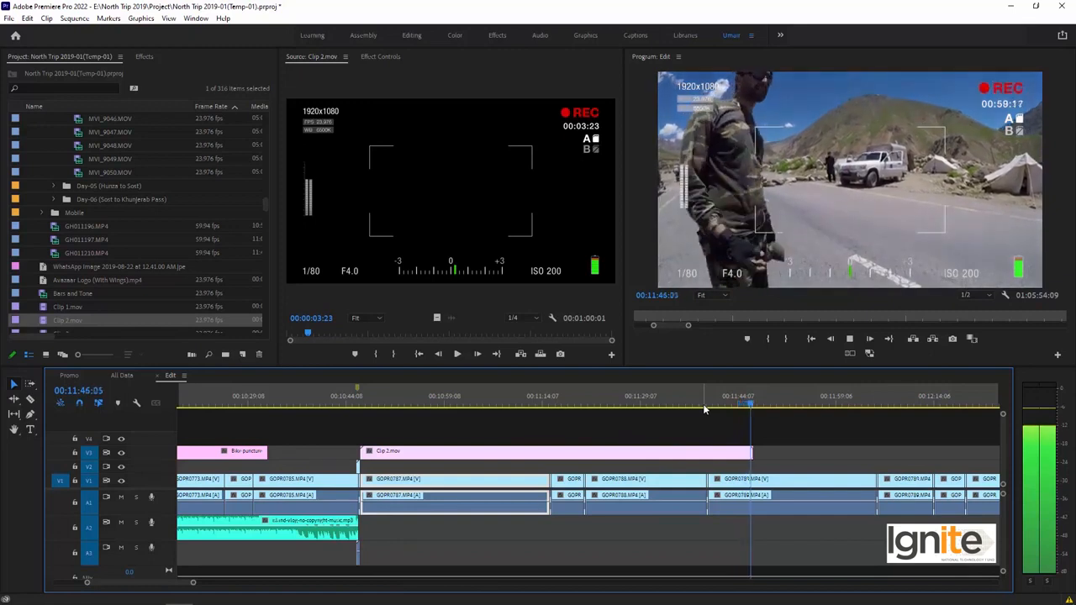
left_click(706, 408)
left_click_drag(706, 408, 739, 405)
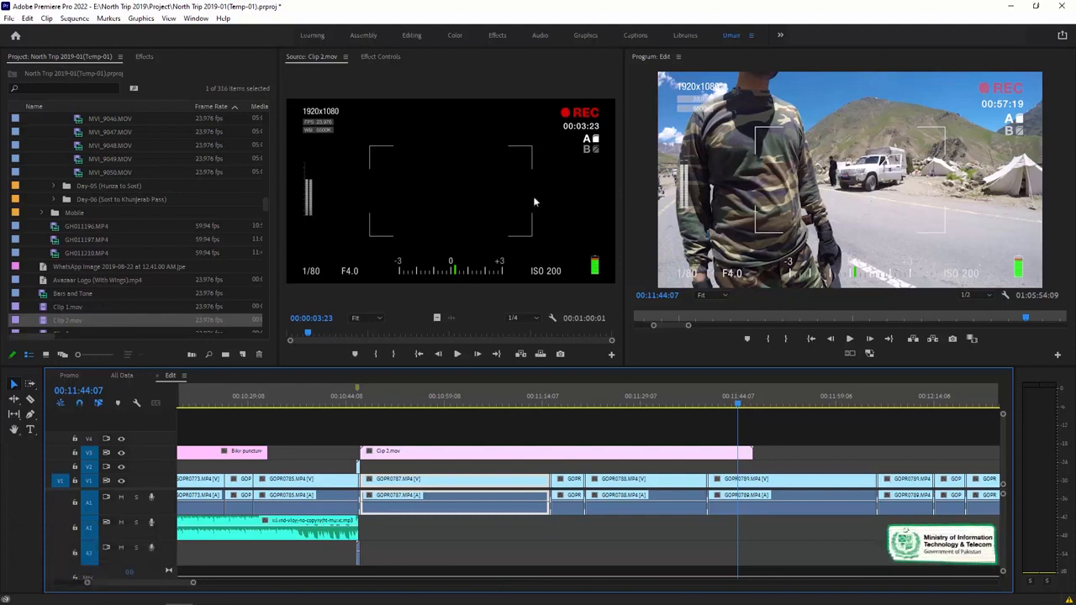
Play the glitch transition between GOPR0788.MP4 and GOPR0789.MP4 from 00:11:37:21, stopping at 00:11:40:02.
left_click(730, 484)
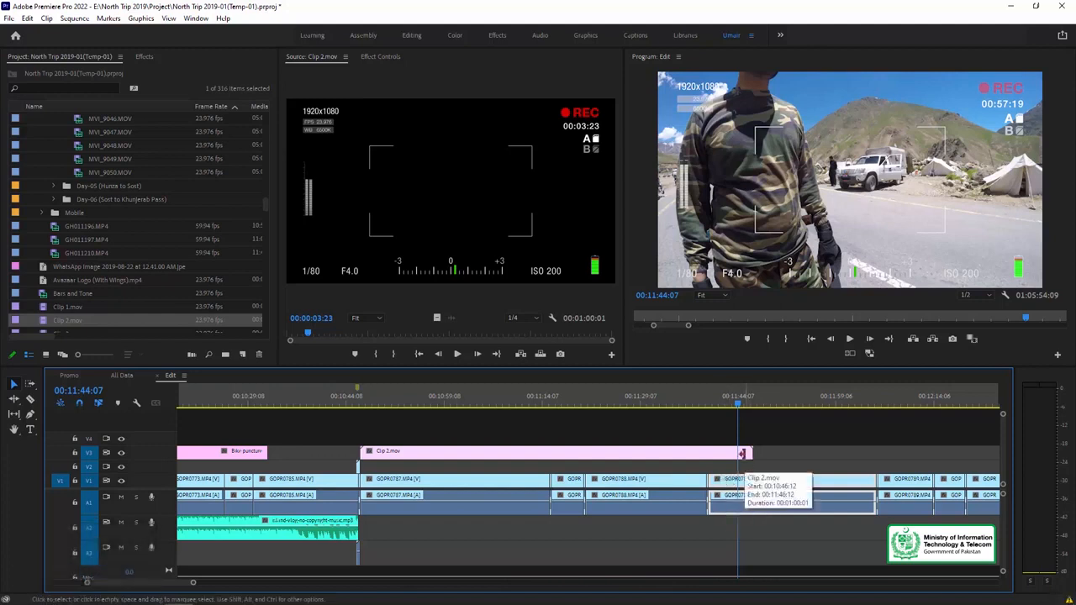
left_click(696, 404)
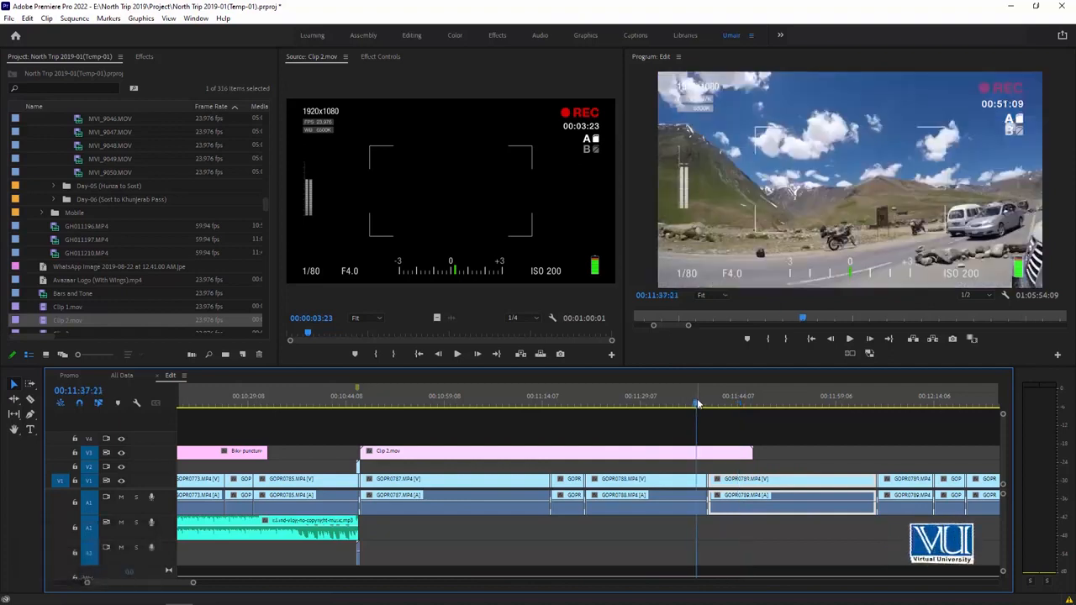
key("equal")
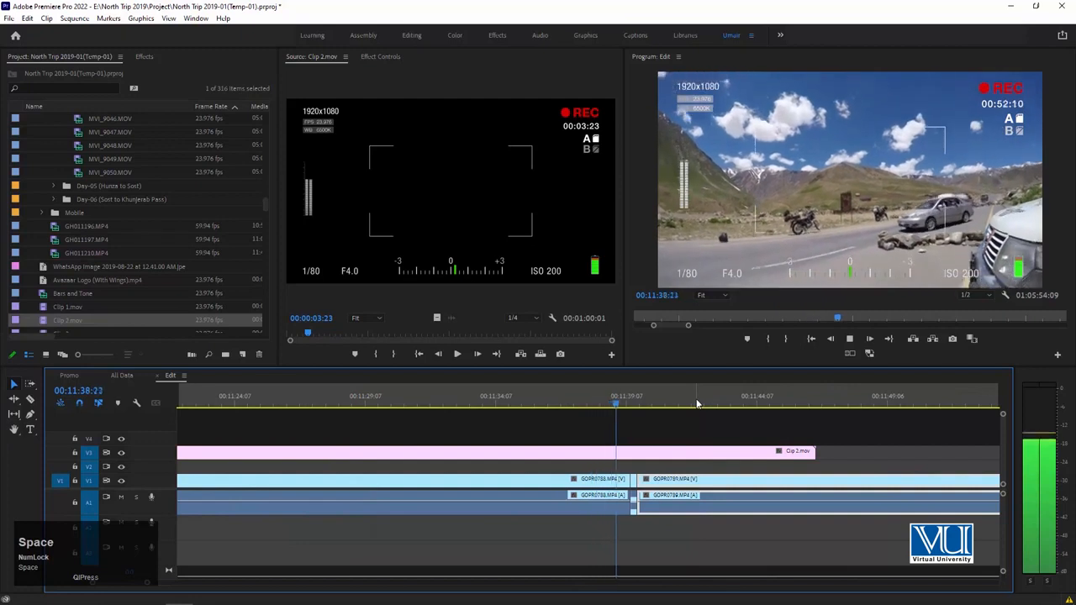
key("space")
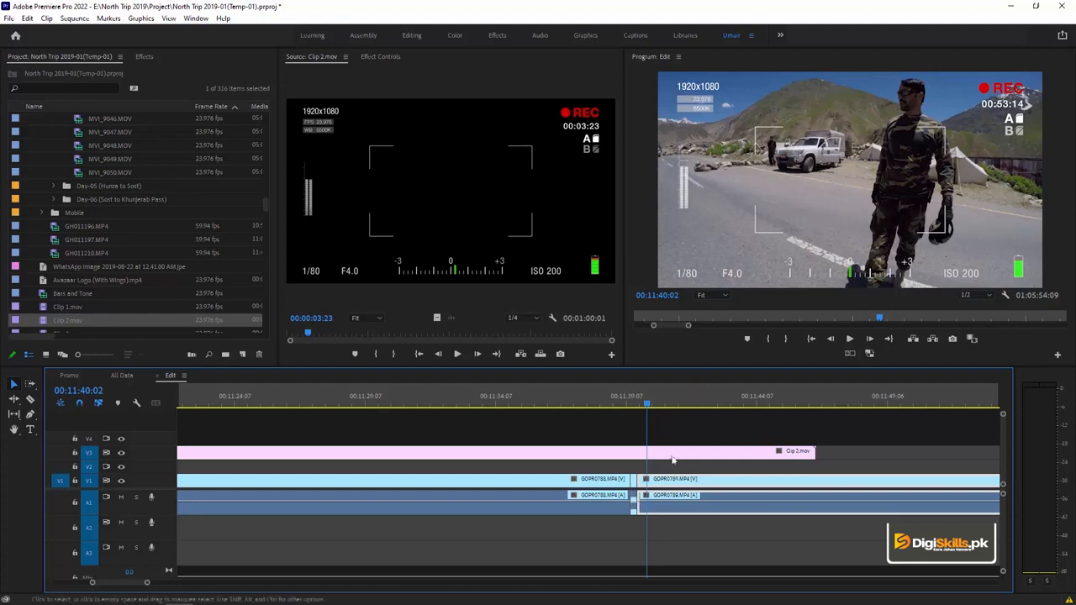
Delete the insert between GOPR0788.MP4 and GOPR0789.MP4, add Cross Dissolves on both sides of the gap, and play from 00:11:36:12.
left_click(633, 479)
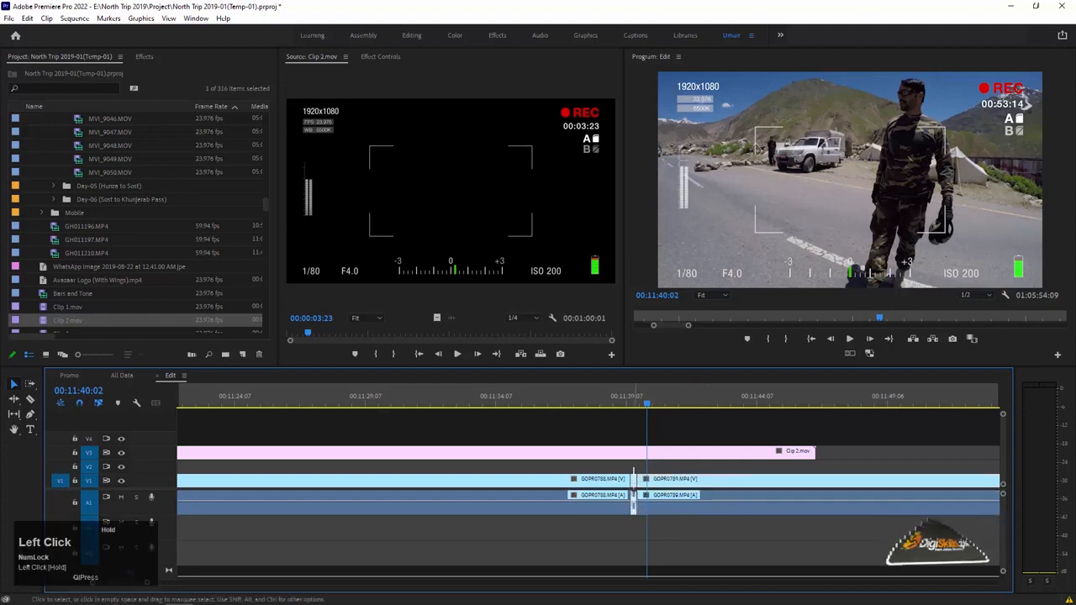
key("ctrl+d")
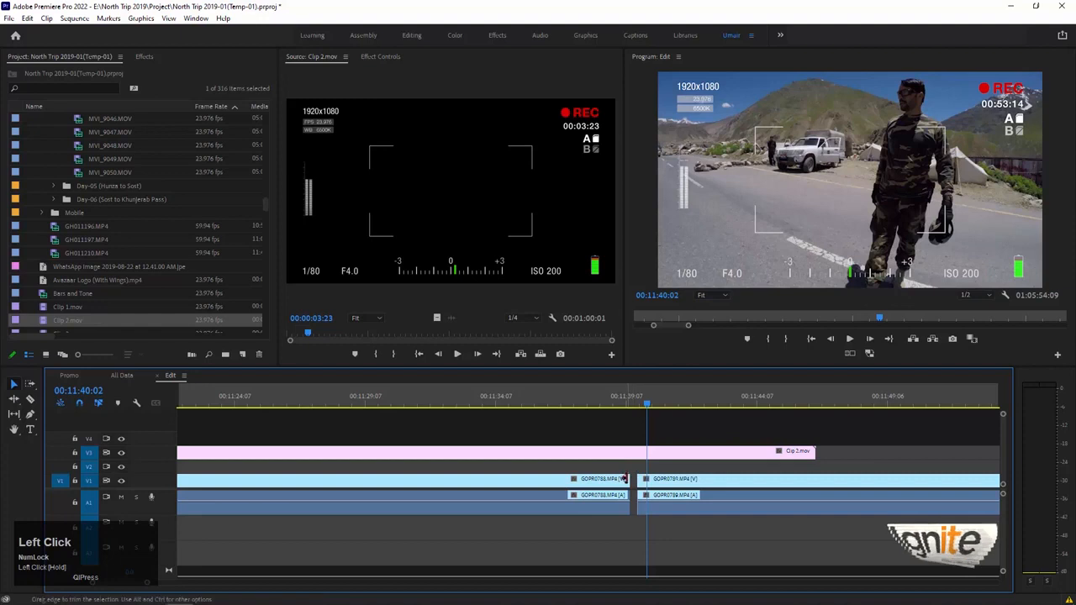
key("ctrl+d")
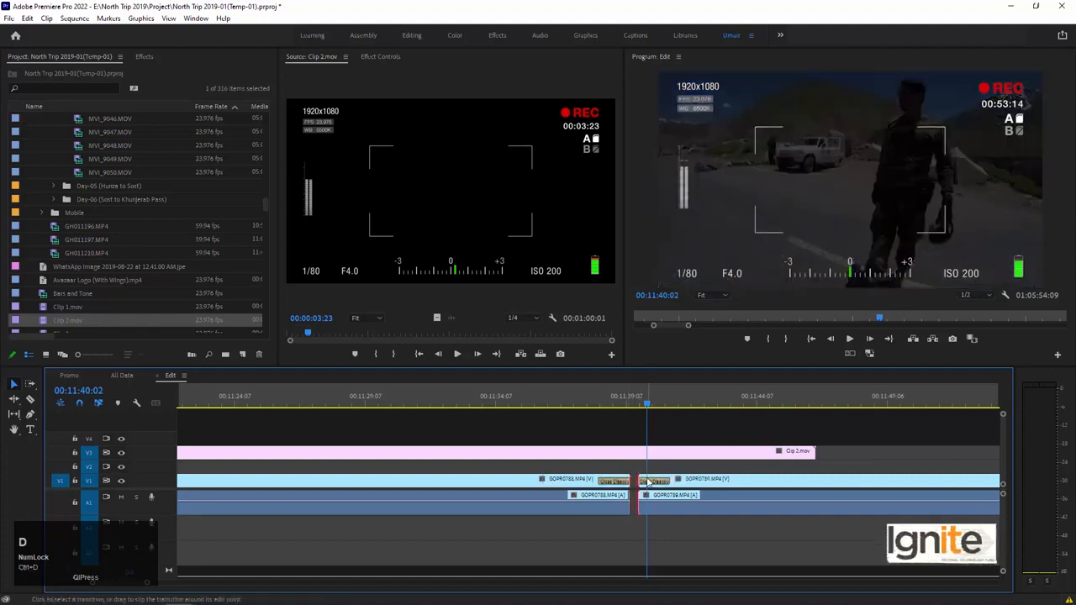
left_click(554, 405)
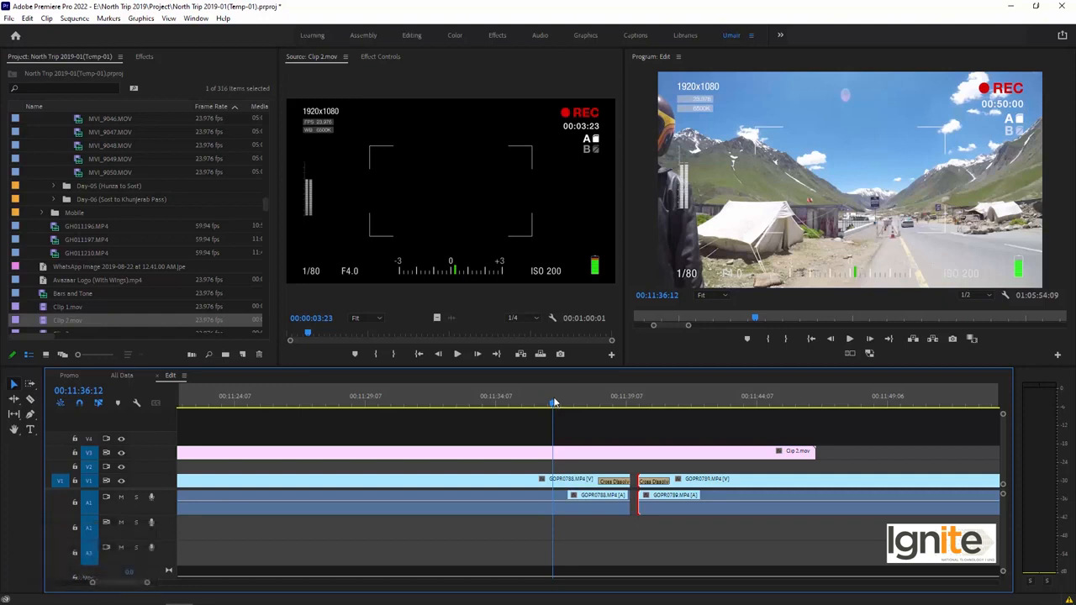
key("space")
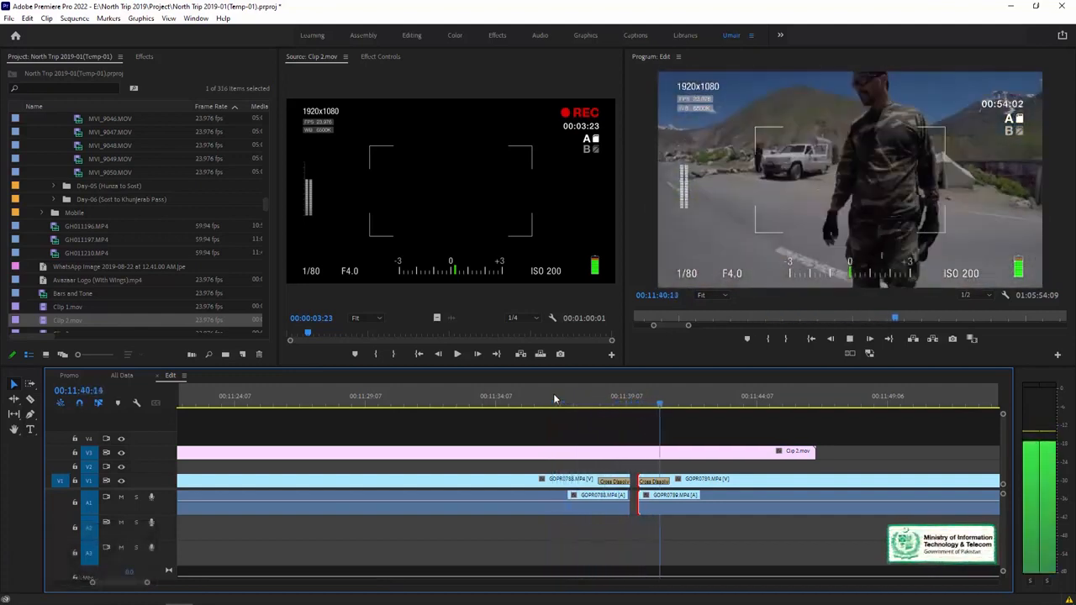
key("space")
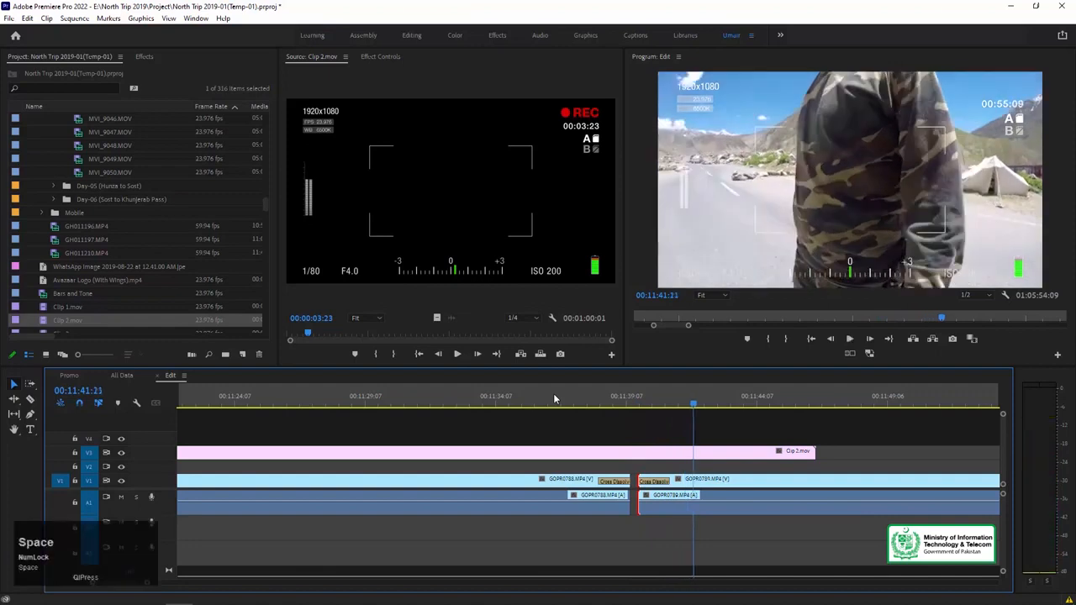
Undo the Cross Dissolves and the deletion of the insert between GOPR0788.MP4 and GOPR0789.MP4.
key("ctrl+z")
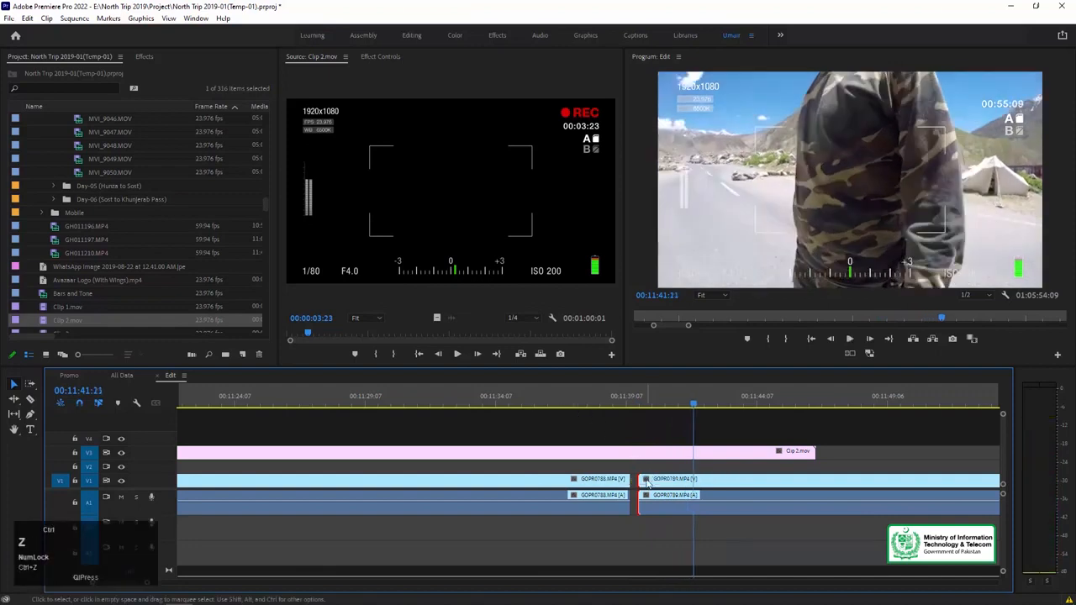
key("minus")
key("ctrl+z")
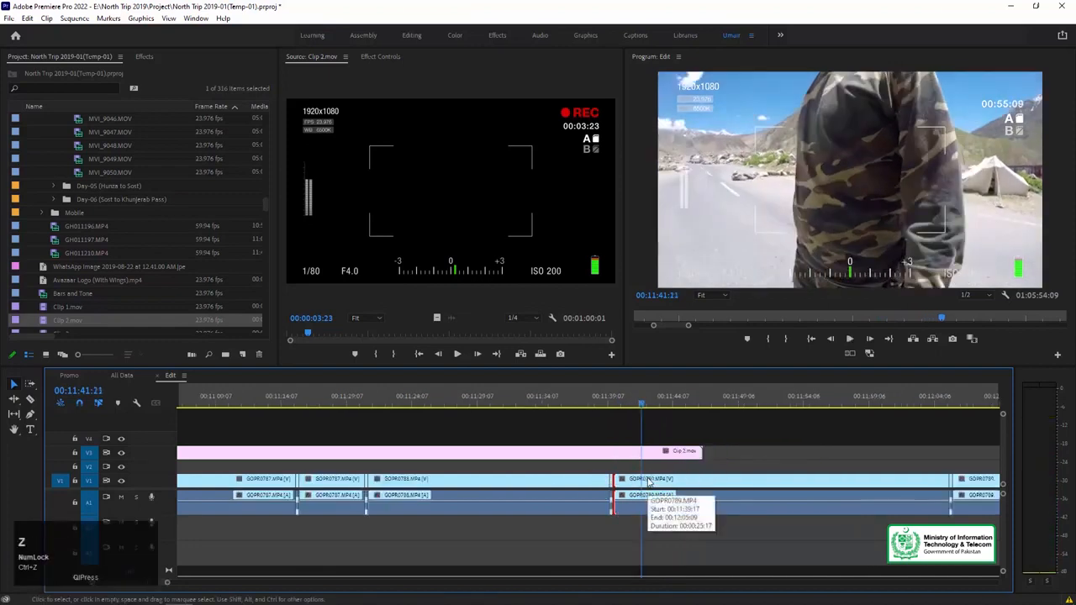
Locate the inserts around 00:18:09 and 00:18:28 further along the sequence and examine the one at 00:18:28:05.
key("minus")
key("minus")
key("minus")
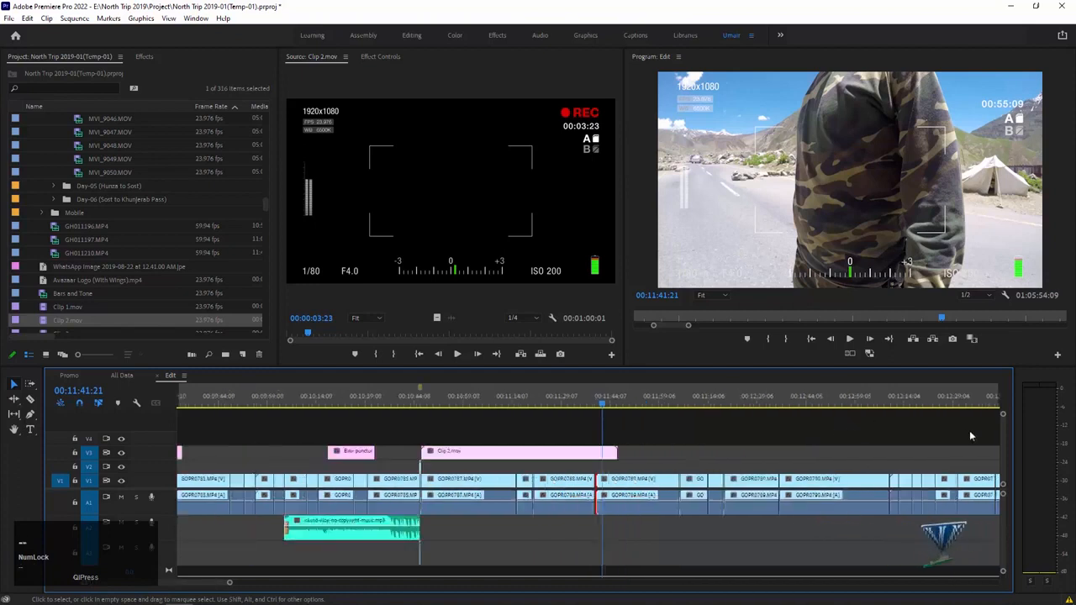
key("minus")
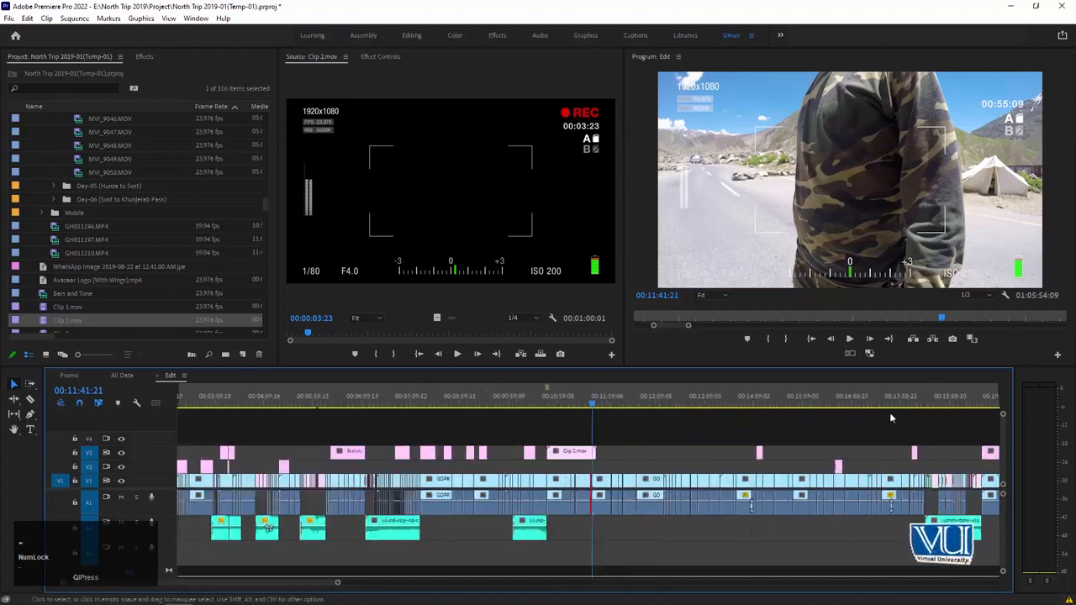
left_click(911, 405)
key("equal")
key("equal")
key("equal")
key("equal")
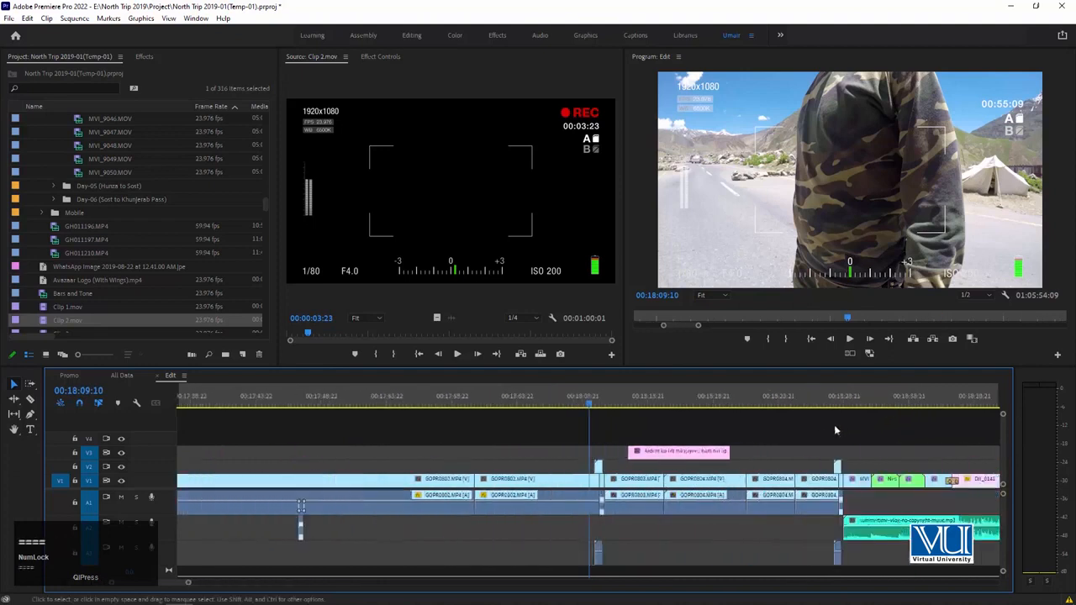
left_click_drag(843, 388, 832, 390)
key("equal")
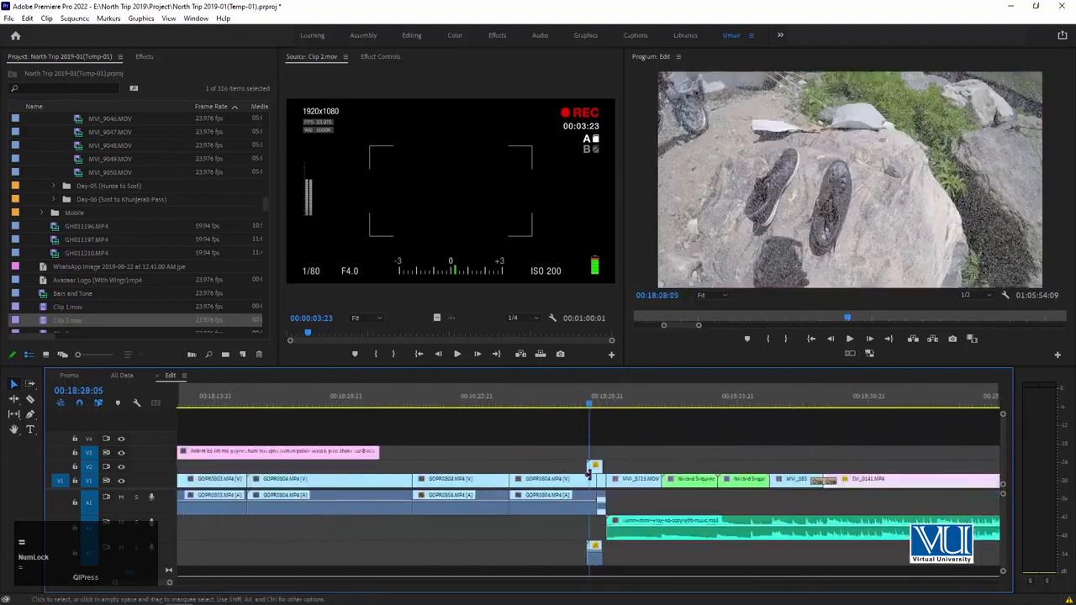
Play the transition between GOPR0802.MP4 and GOPR0803.MP4 from 00:18:09:03.
key("minus")
left_click(355, 404)
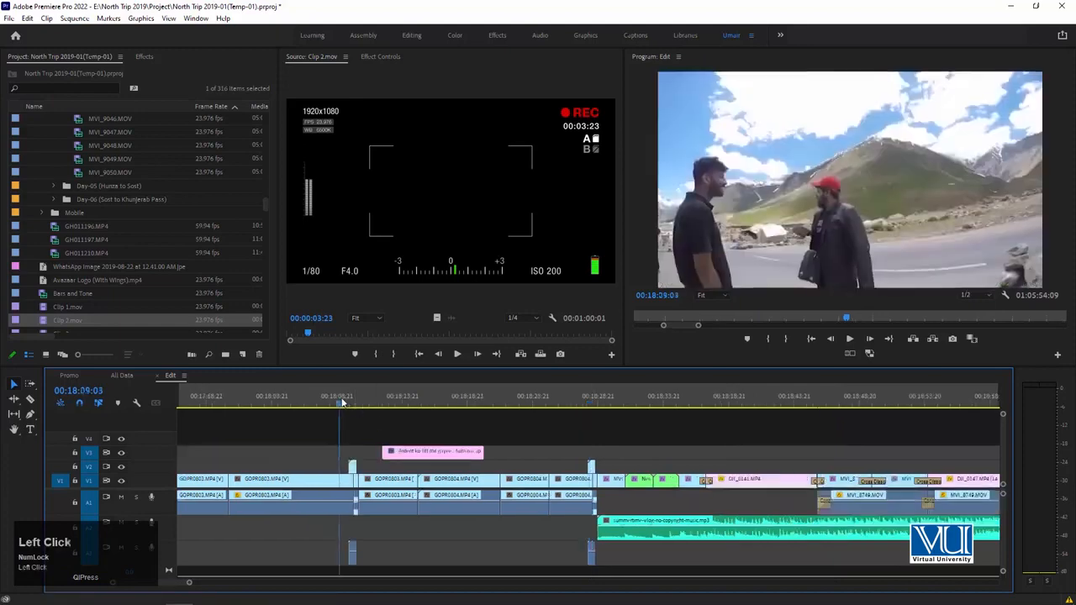
key("equal")
key("space")
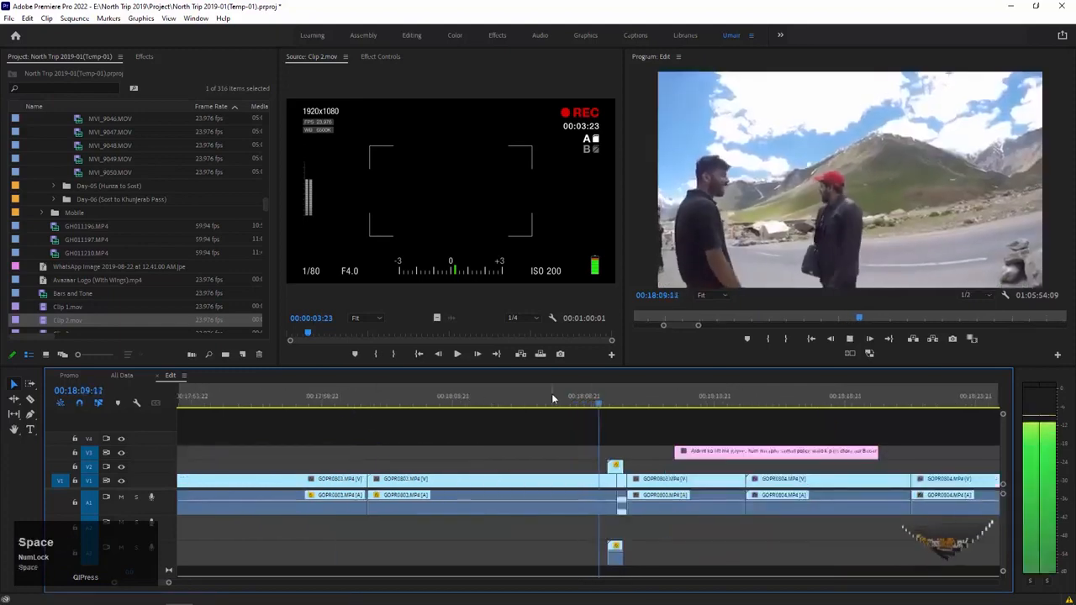
key("minus")
key("minus")
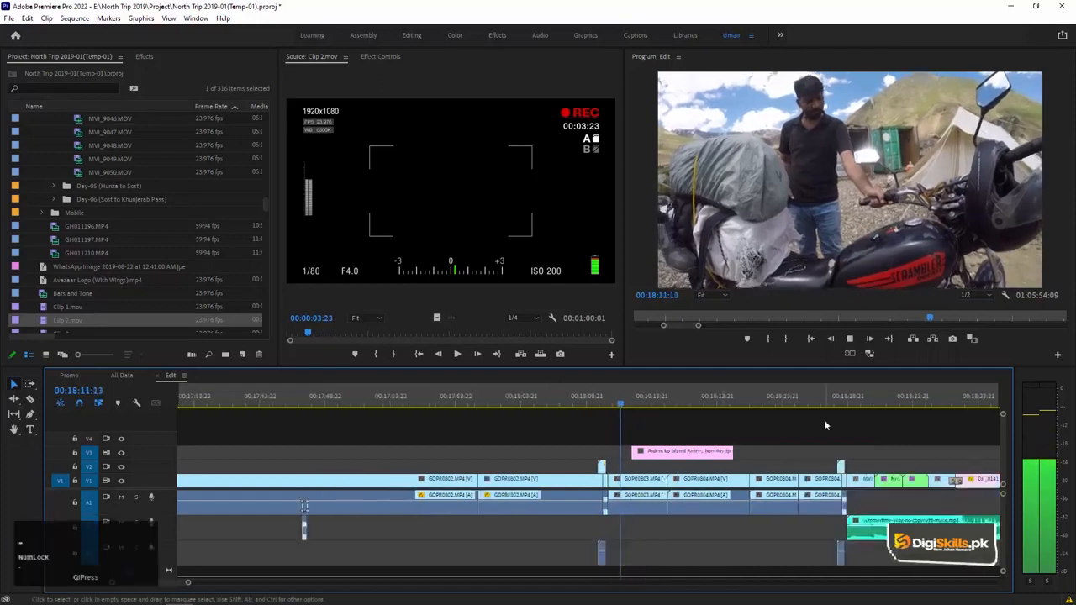
key("space")
Play the transition between GOPR0804.MP4 and MVI_8715.MOV, stopping at 00:18:33:00.
left_click(707, 401)
key("space")
key("equal")
key("equal")
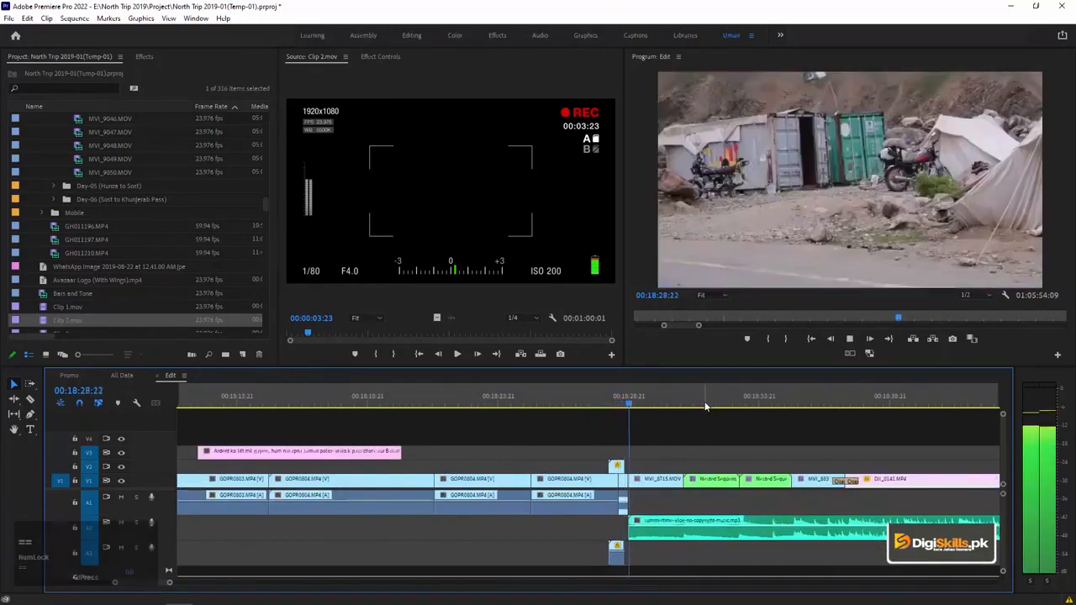
key("minus")
key("minus")
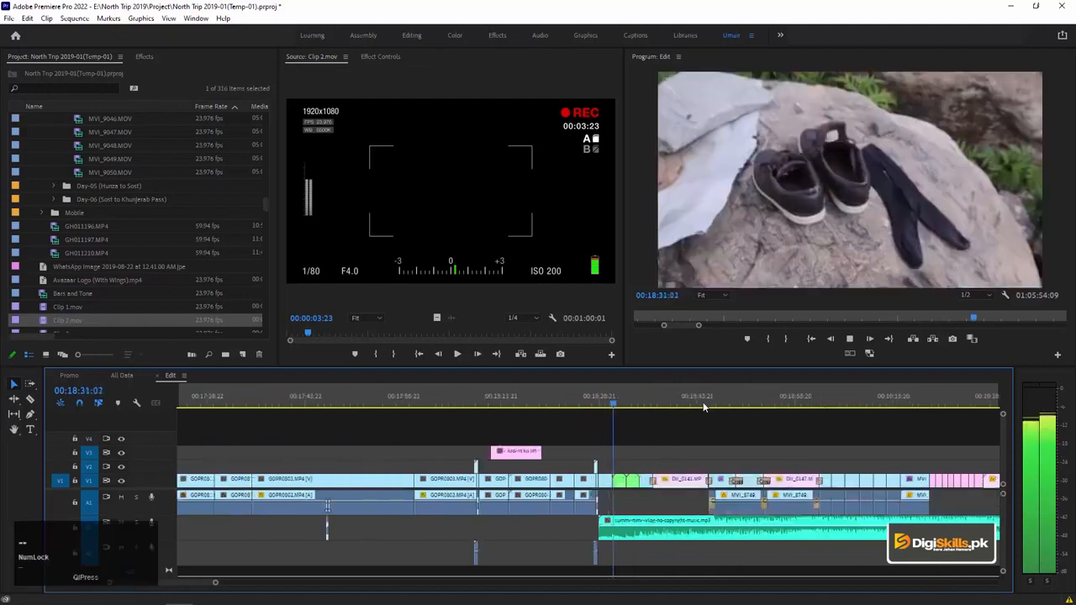
key("space")
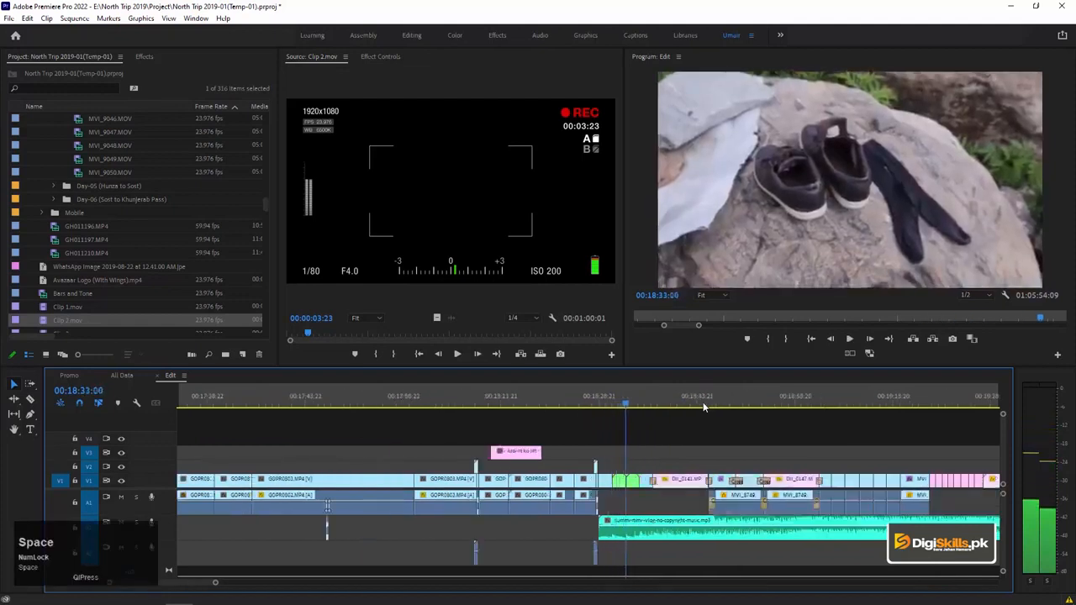
Return to the footage under the Clip 2.mov overlay and play from 00:11:17:16 to 00:11:18:20.
left_click(695, 405)
key("minus")
key("minus")
left_click(489, 390)
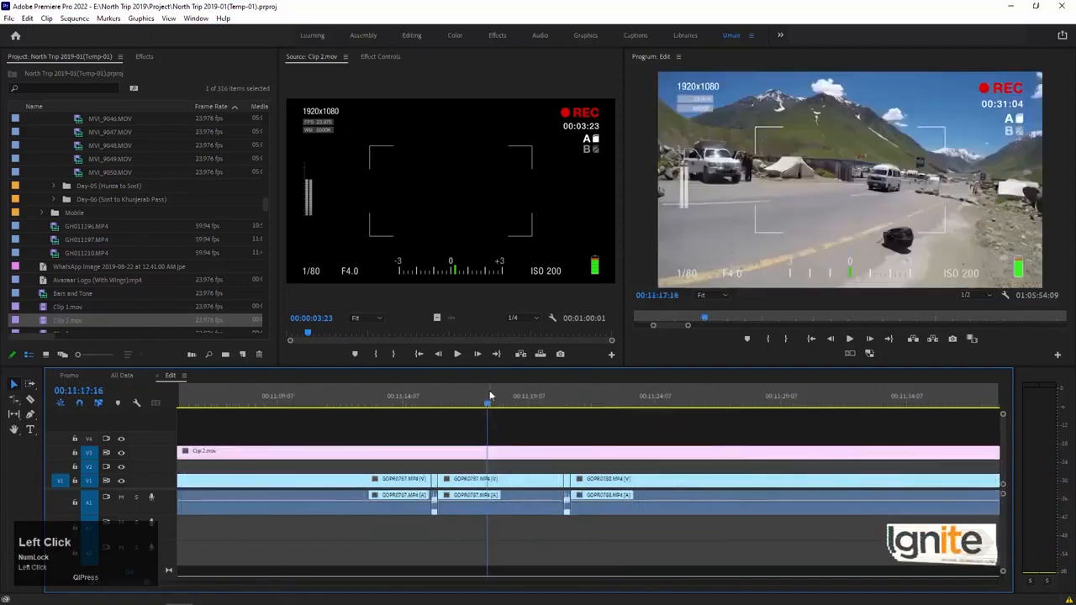
key("space")
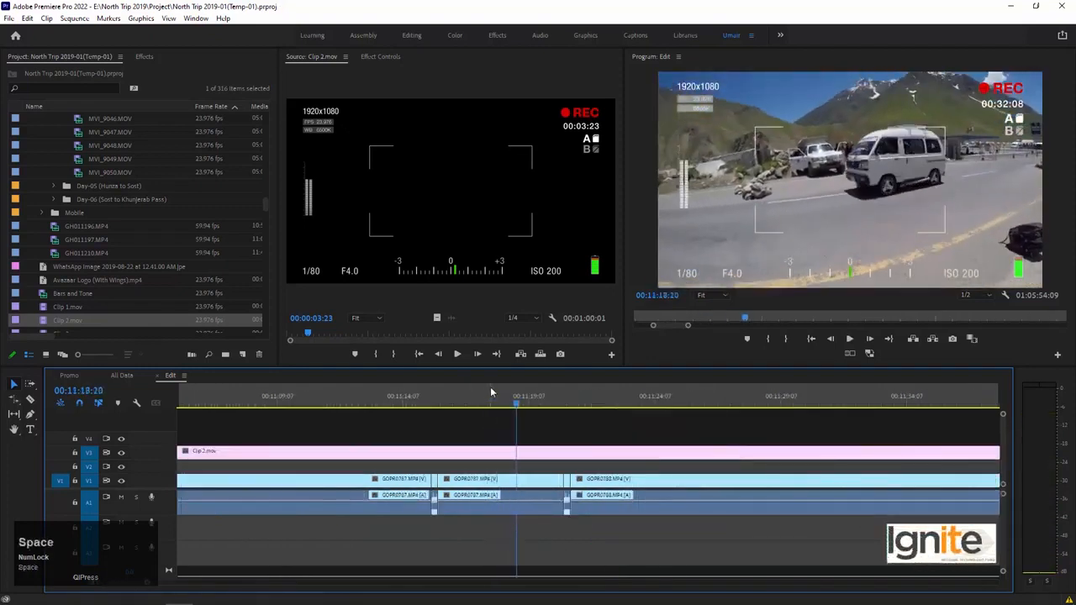
Play from the insert at 00:11:20:17, replay GOPR0788.MP4 from its start at 00:11:20:23, and stop at 00:11:22:14.
key("minus")
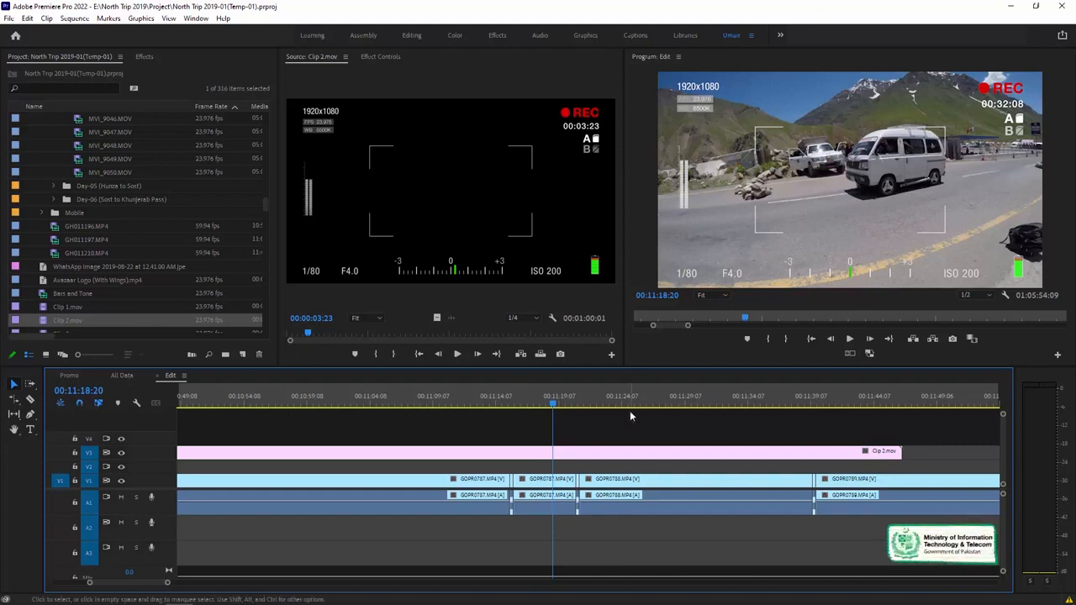
key("Down")
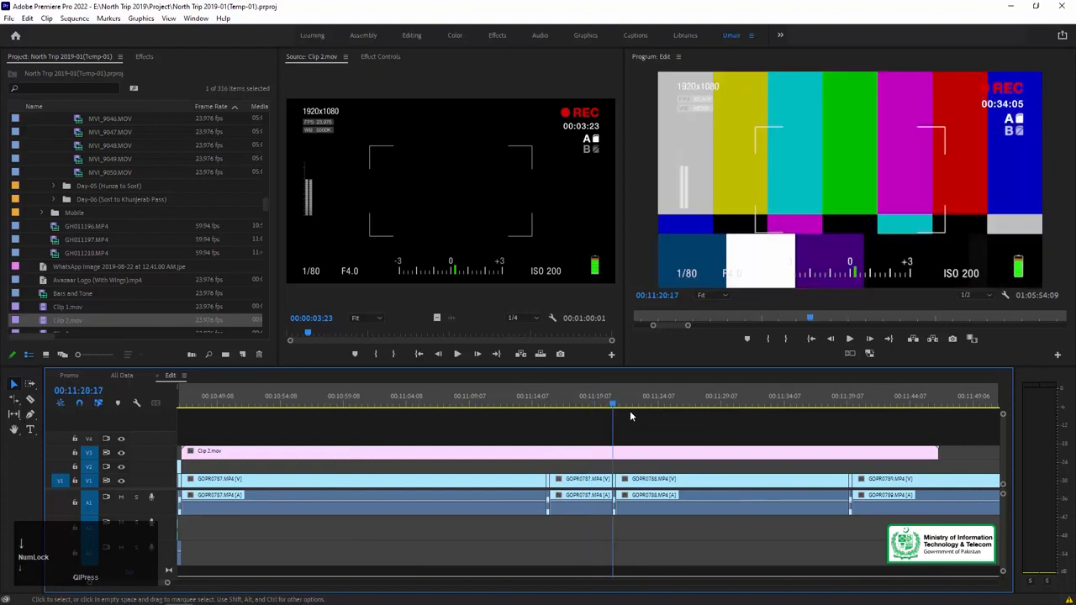
key("space")
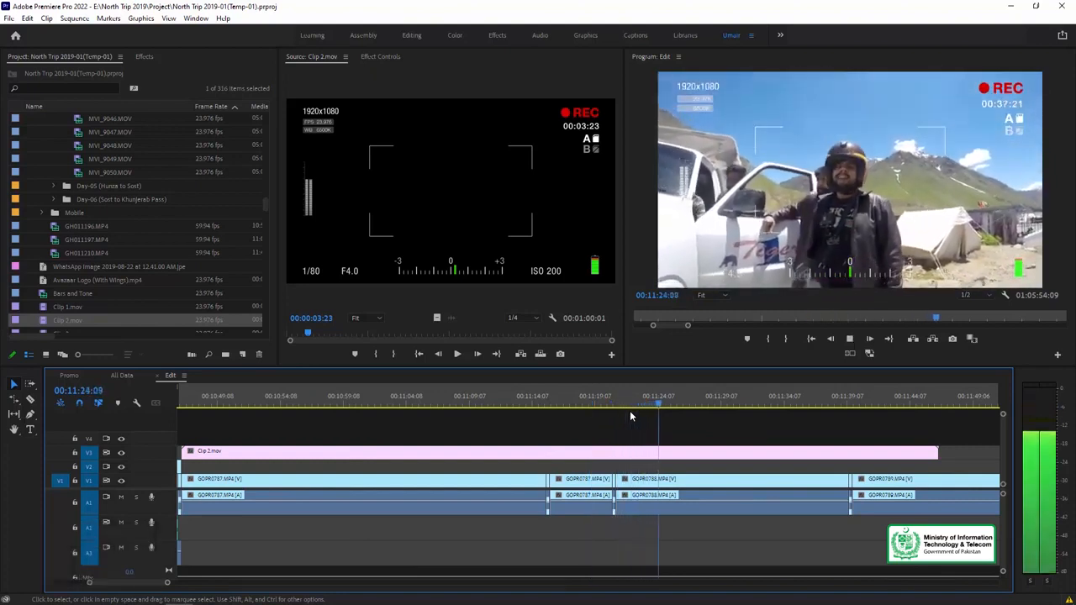
key("space")
key("Up")
key("minus")
key("equal")
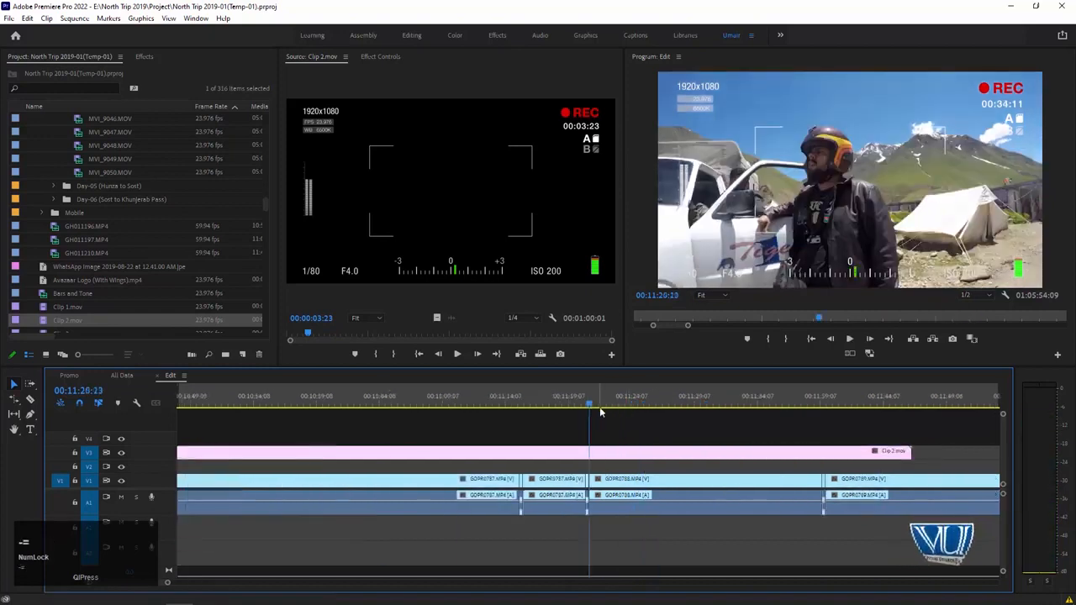
key("space")
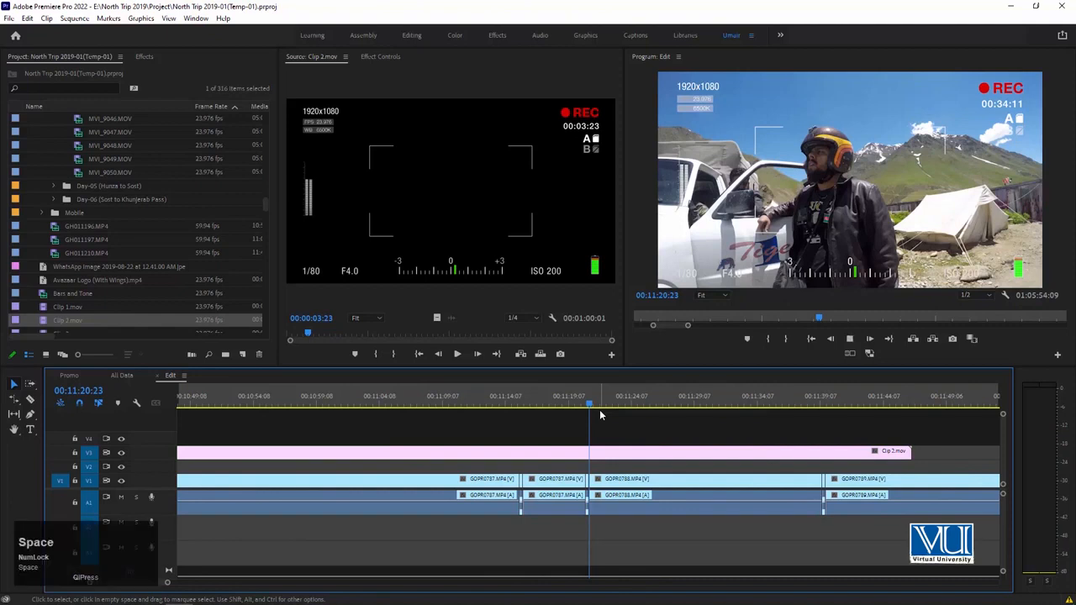
key("space")
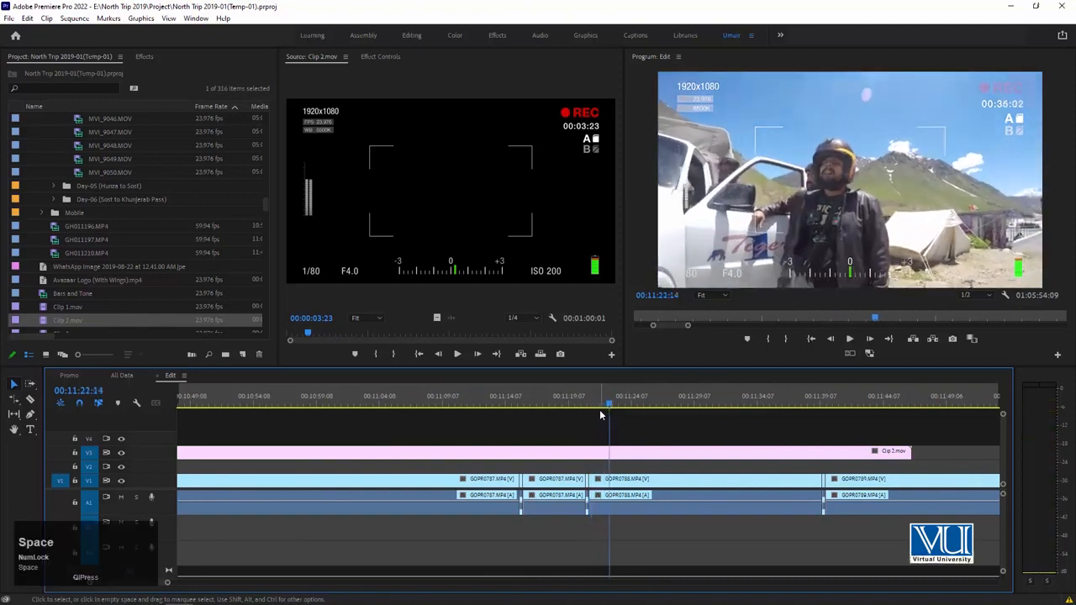
Cut GOPR0788.MP4 at 00:11:22:13 and trim the end of the Clip 2.mov overlay back to about 00:11:18:05.
key("Left")
left_click(627, 484)
key("c")
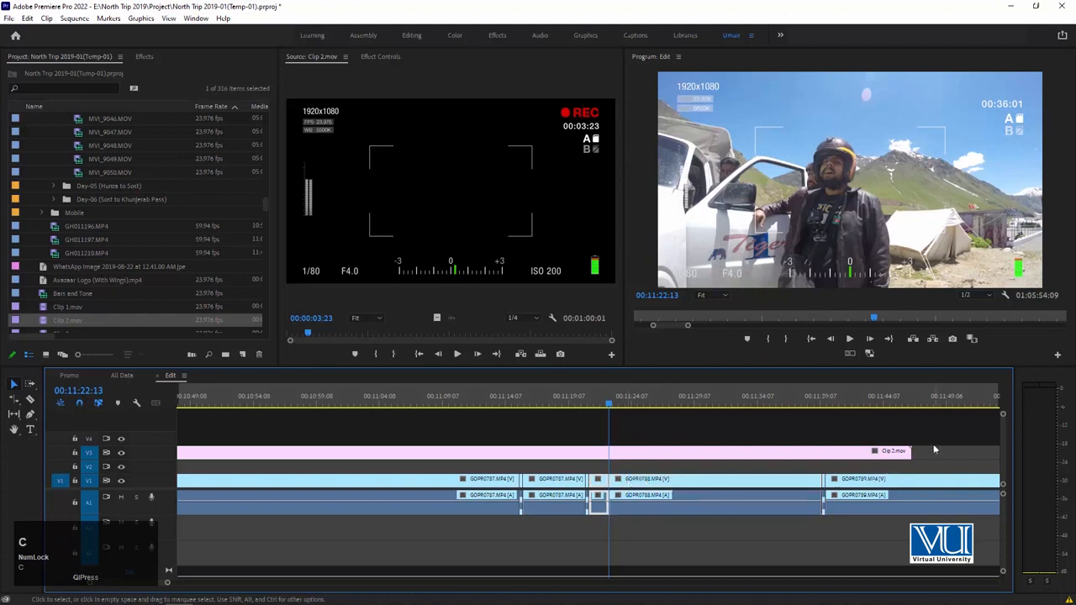
left_click_drag(908, 451, 554, 451)
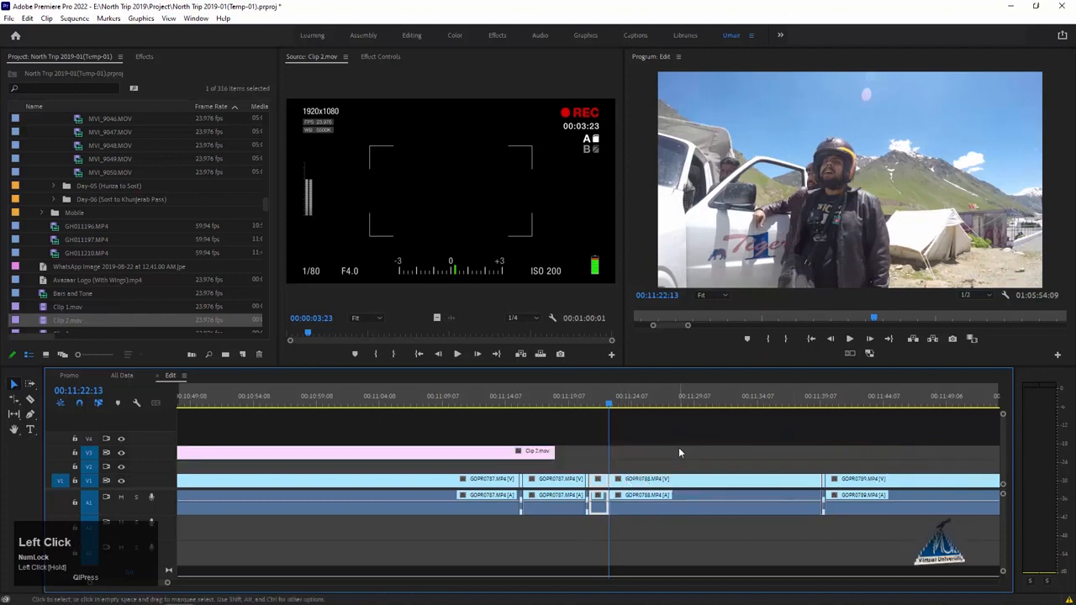
Cut GOPR0788.MP4 again one frame further on, at 00:11:22:14, to isolate a single frame.
key("=")
key("=")
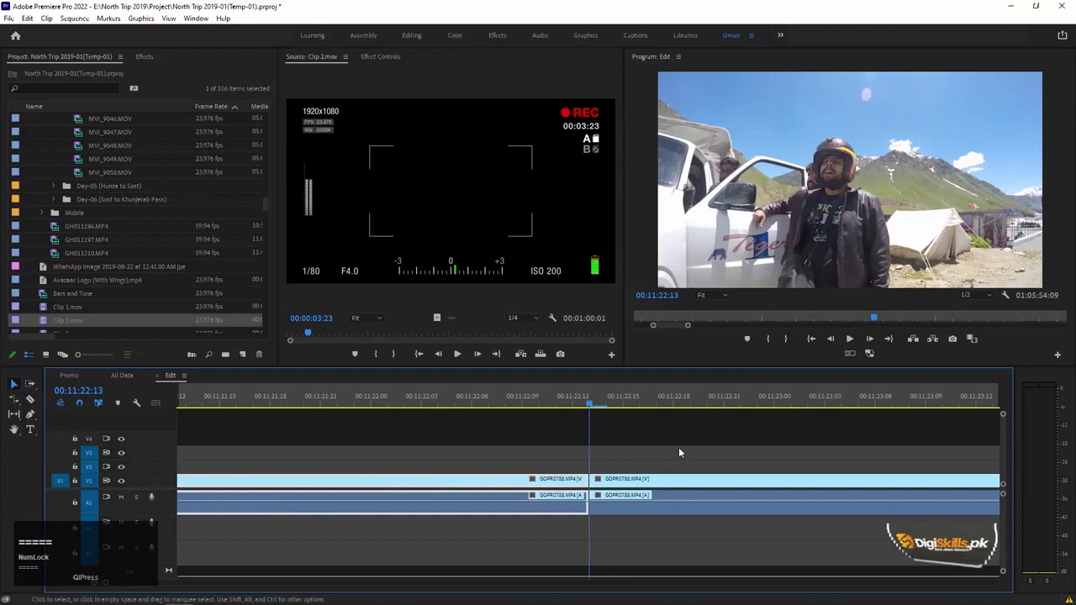
key("Right")
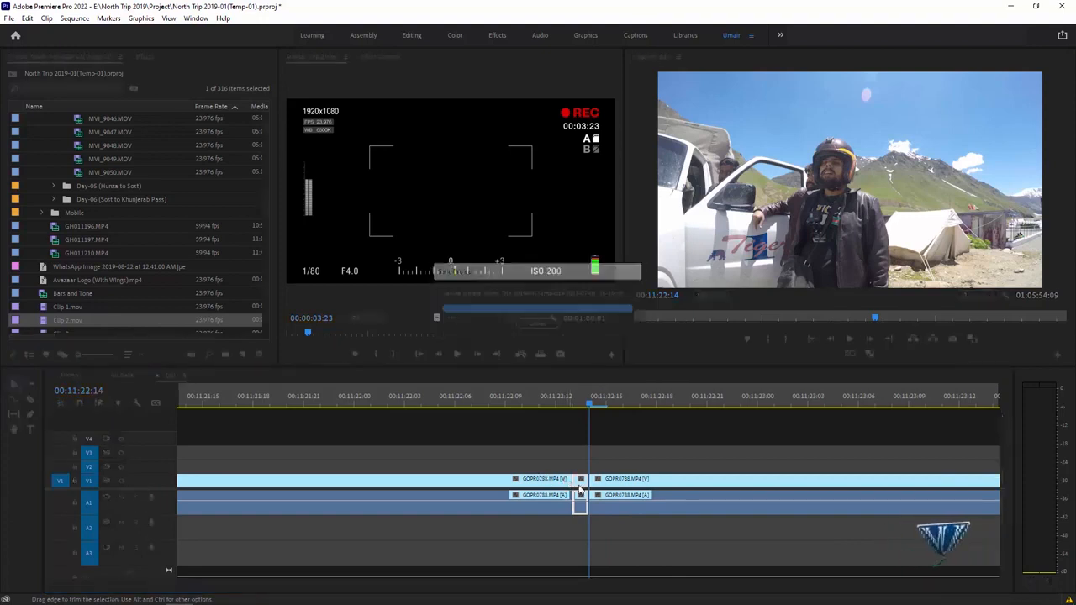
left_click(576, 409)
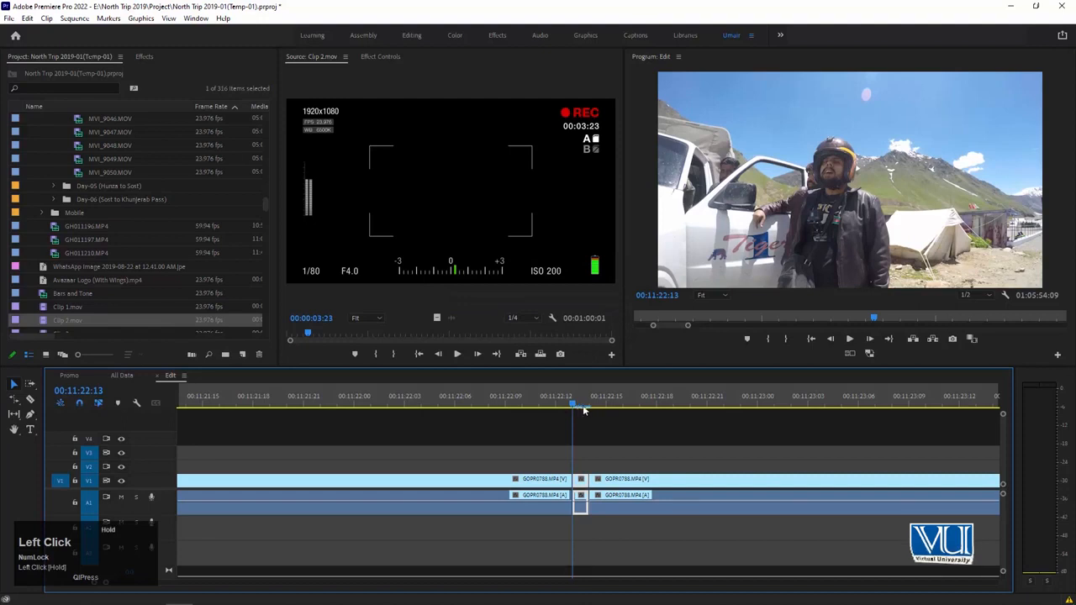
left_click(586, 406)
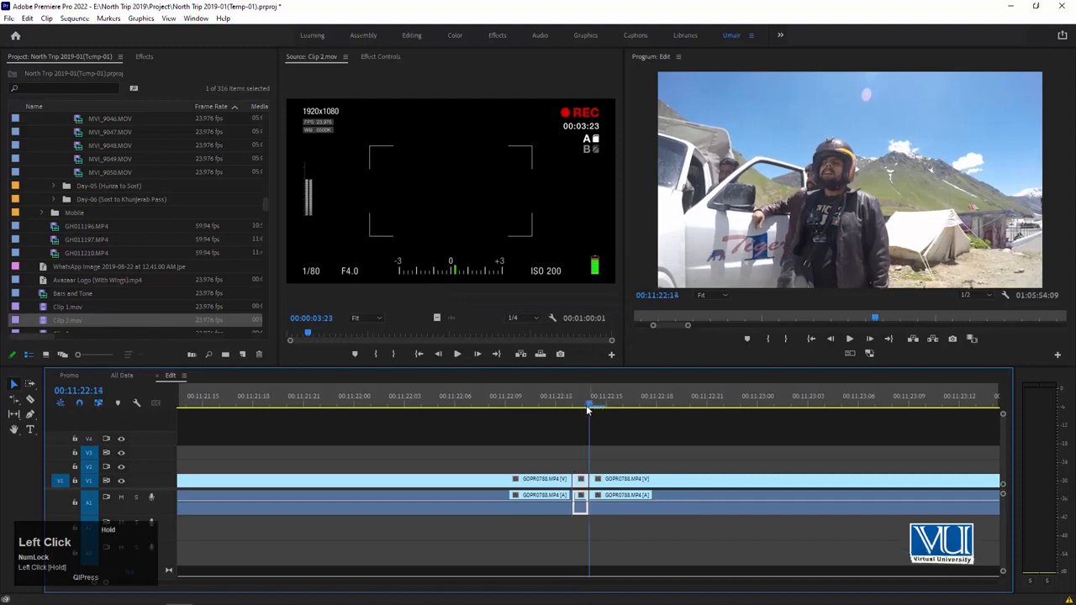
Apply a frame hold to the isolated GOPR0788.MP4 frame, holding on the In Point.
right_click(578, 489)
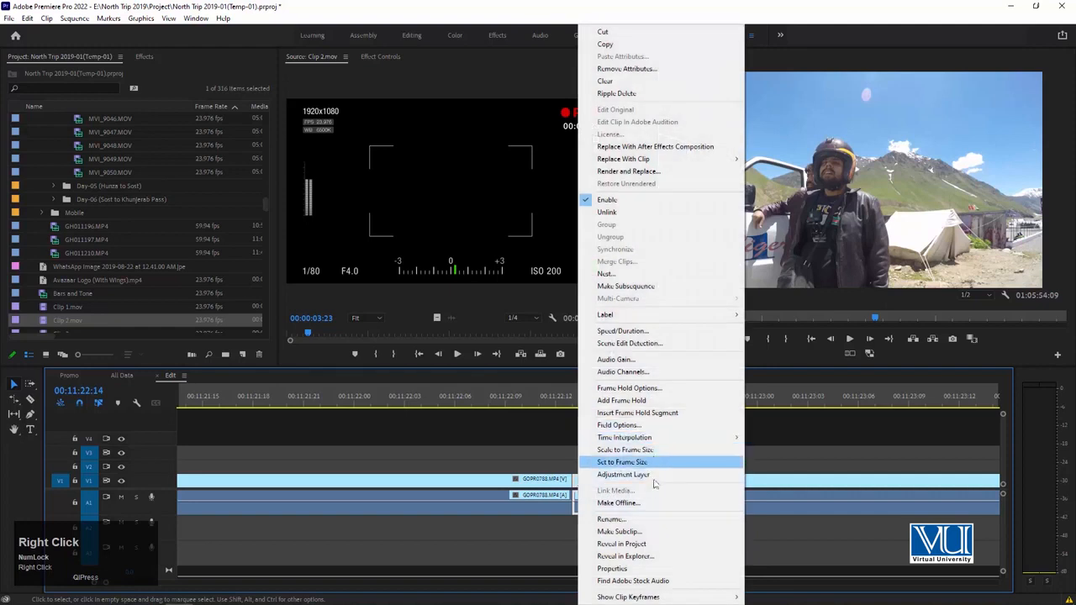
left_click(656, 390)
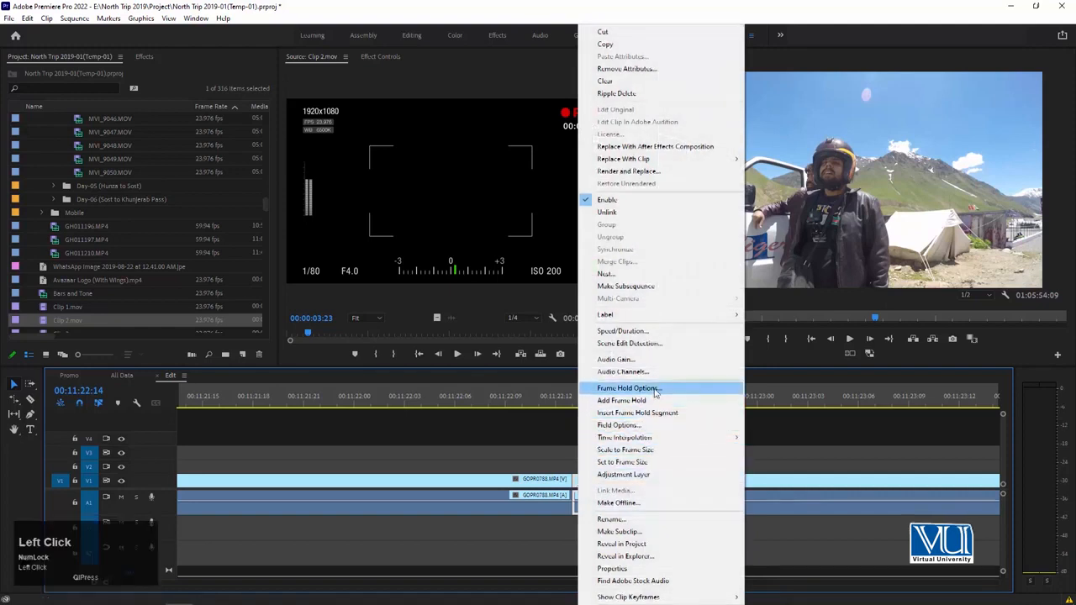
left_click(528, 300)
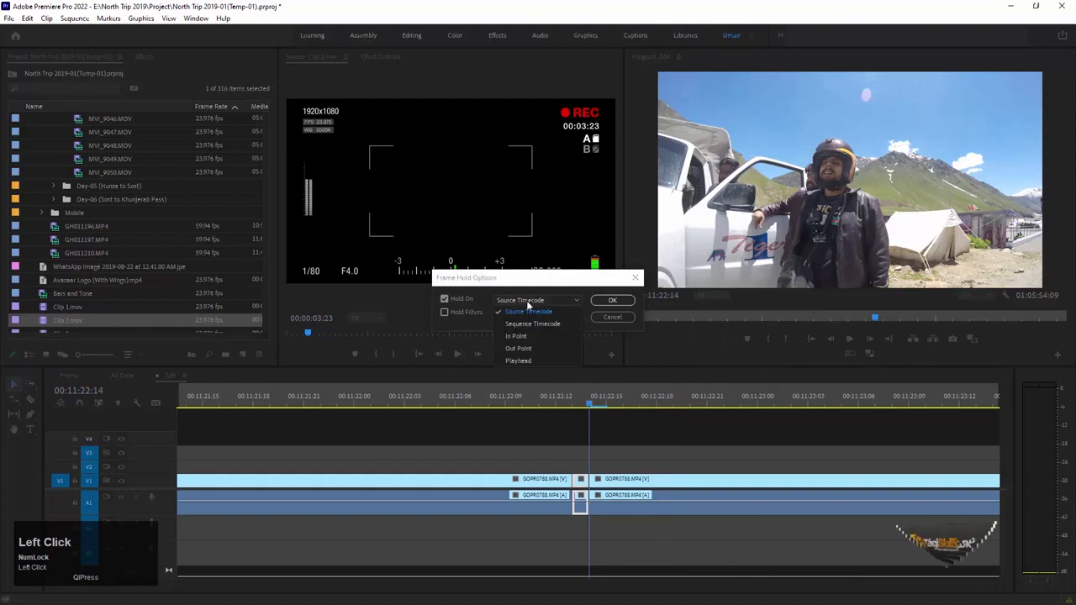
left_click(517, 336)
left_click(611, 301)
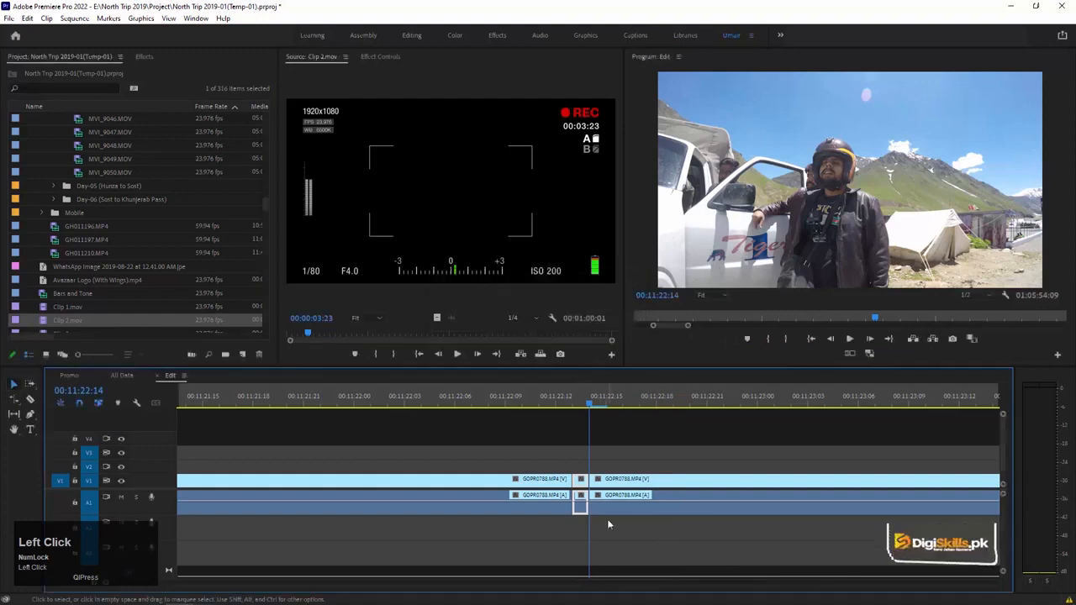
Shift the footage after the held frame to about 00:11:25:10, extend the held frame to fill the gap, and play it.
key("Up")
key("minus")
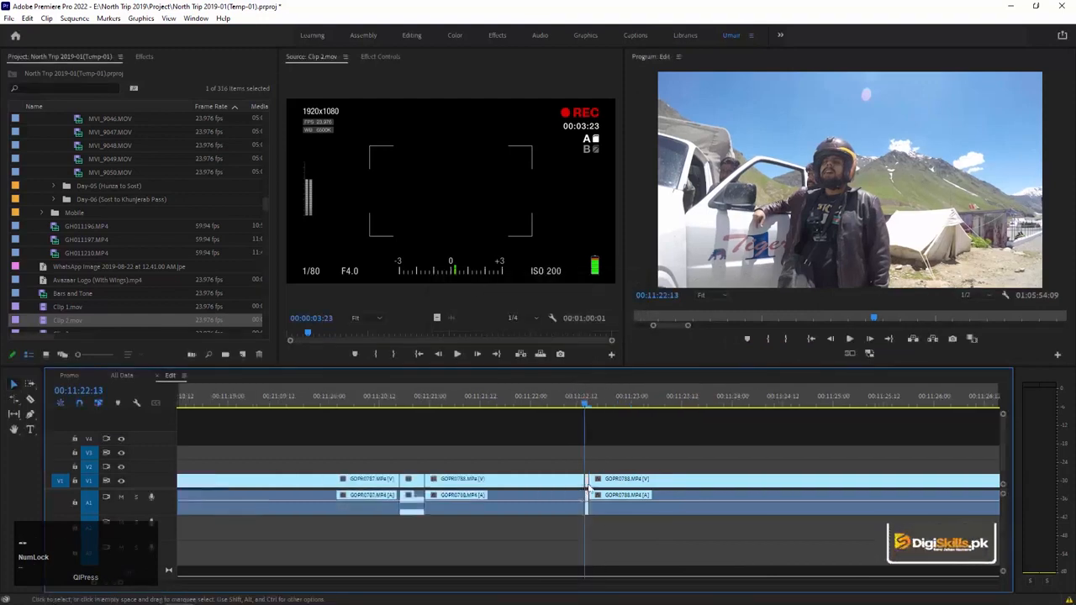
left_click(619, 486)
key("a")
left_click_drag(599, 483, 870, 480)
key("v")
left_click_drag(594, 477, 840, 470)
key("space")
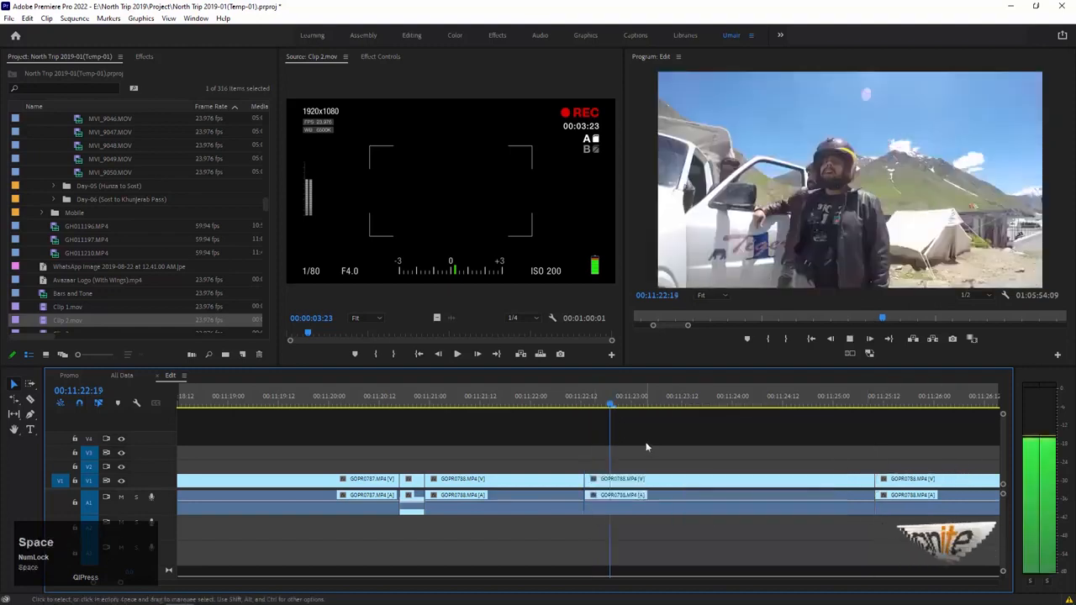
Replay the freeze frame from just before it begins, stopping at 00:11:24:00.
key("space")
left_click(551, 405)
left_click_drag(598, 495, 635, 521)
key("ctrl+z")
key("space")
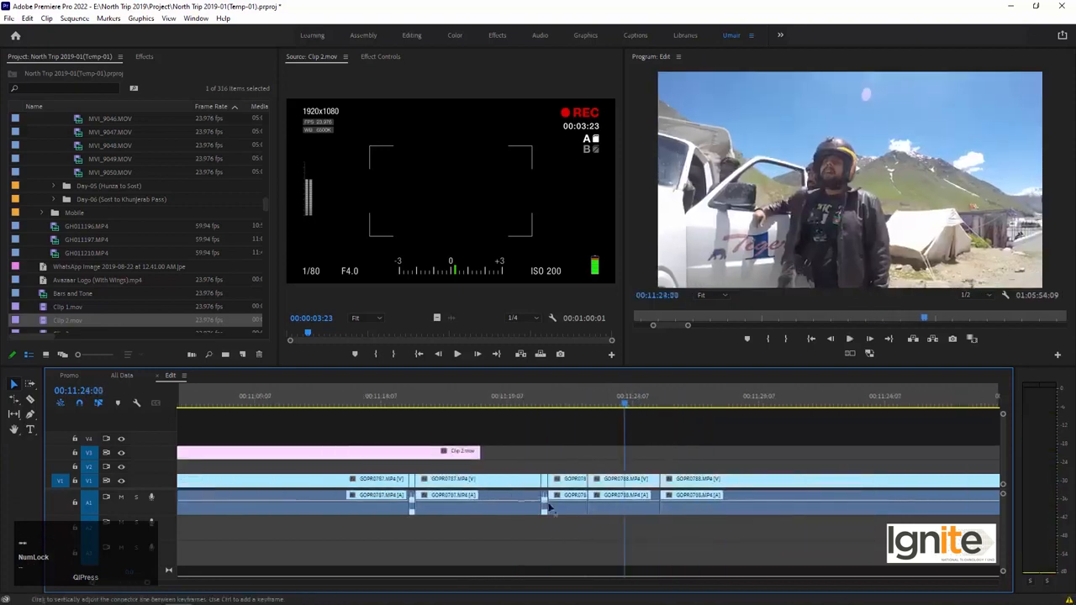
Move the footage after the freeze frame to about 00:11:31 and extend the freeze frame up to it.
left_click(666, 481)
key("Delete")
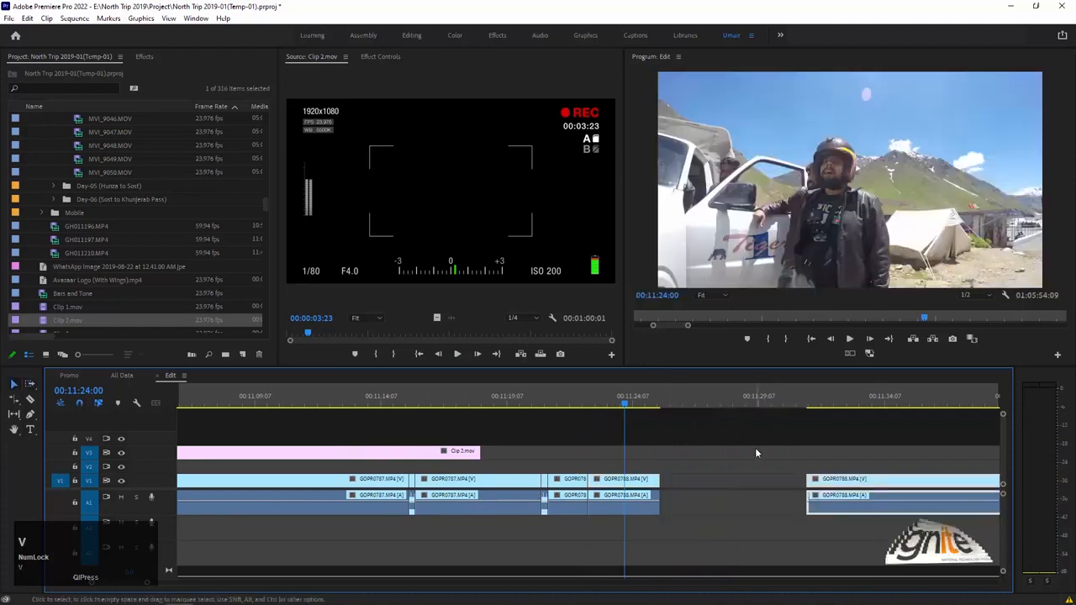
left_click(672, 485)
key("ctrl+z")
Toggle the extended freeze frame's audio clip on and off, leaving it disabled.
left_click(647, 508, "alt")
key("shift+e")
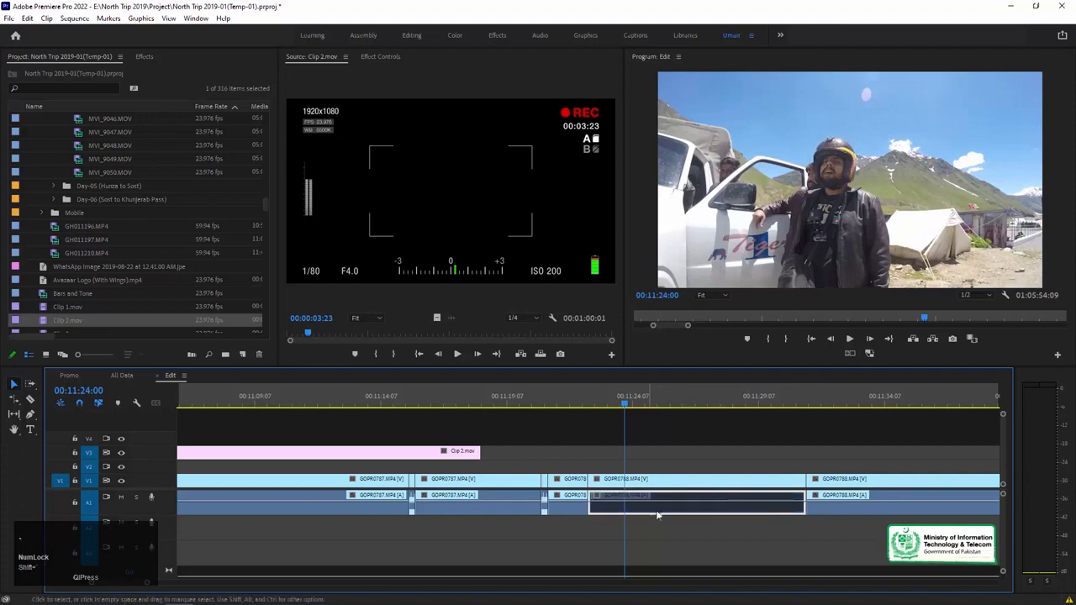
key("shift+e")
left_click(671, 512, "alt")
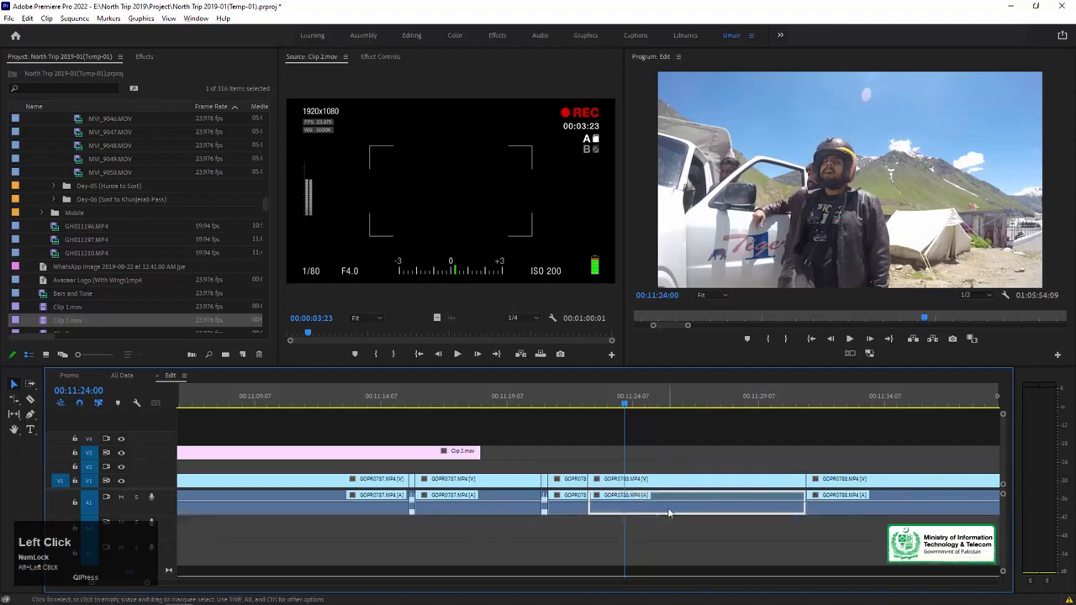
right_click(630, 514)
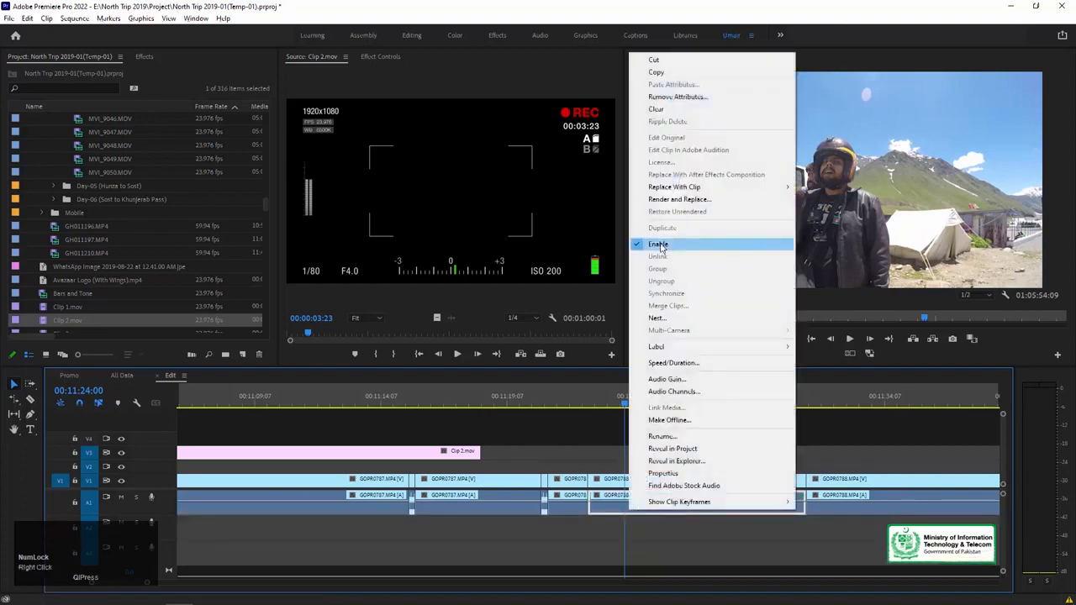
left_click(663, 243)
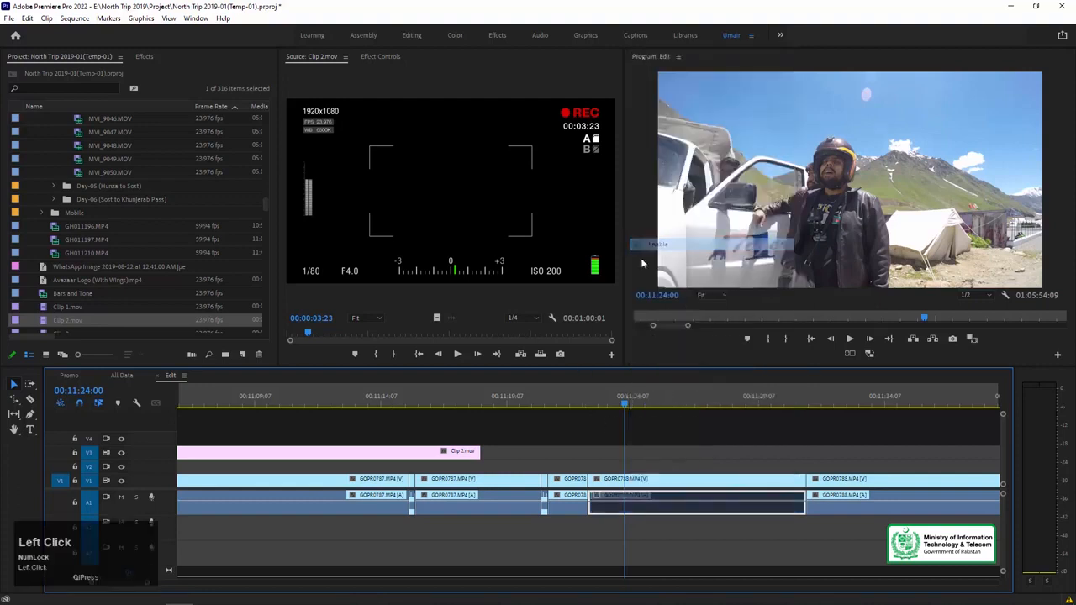
Play the freeze frame from just before it begins, stopping at 00:11:24:19.
left_click_drag(624, 404, 565, 421)
key("space")
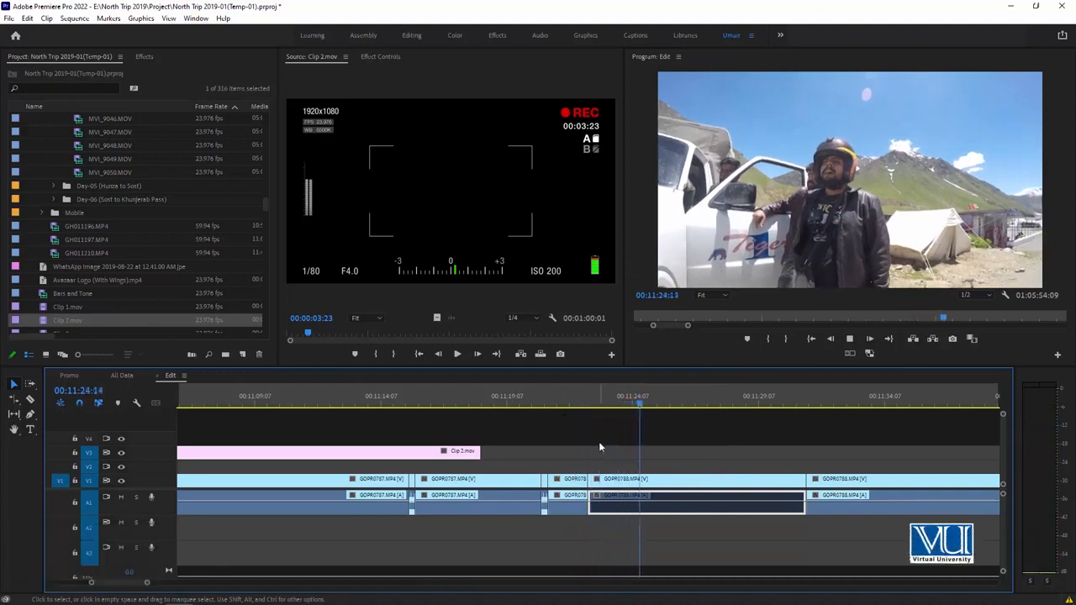
key("space")
Turn on Scale and Position keyframing for the freeze frame at its first frame, 00:11:22:13.
left_click(606, 483)
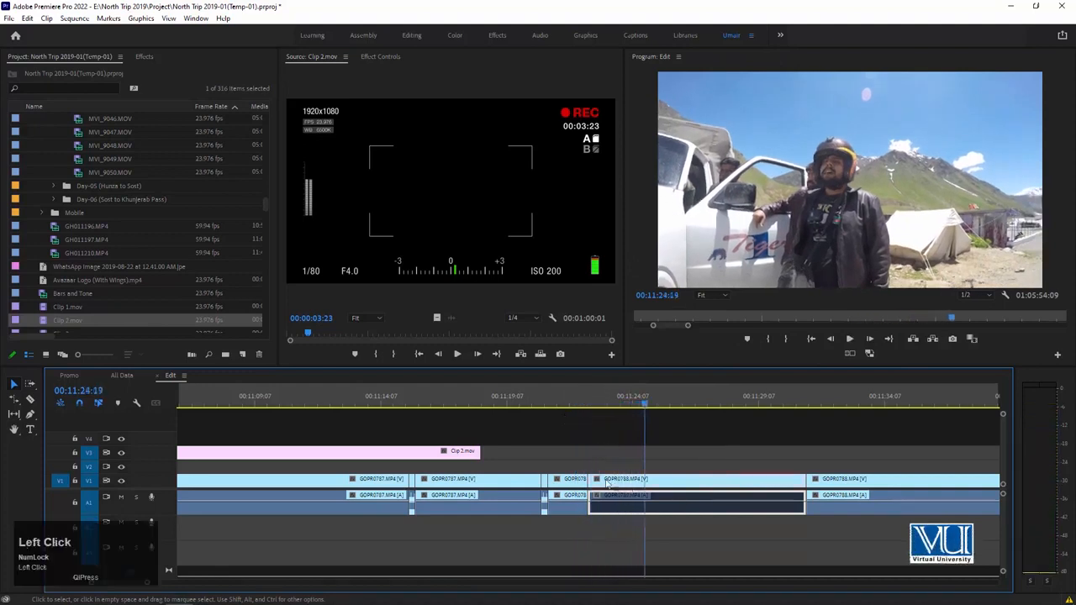
key("Up")
left_click(379, 56)
left_click(305, 125)
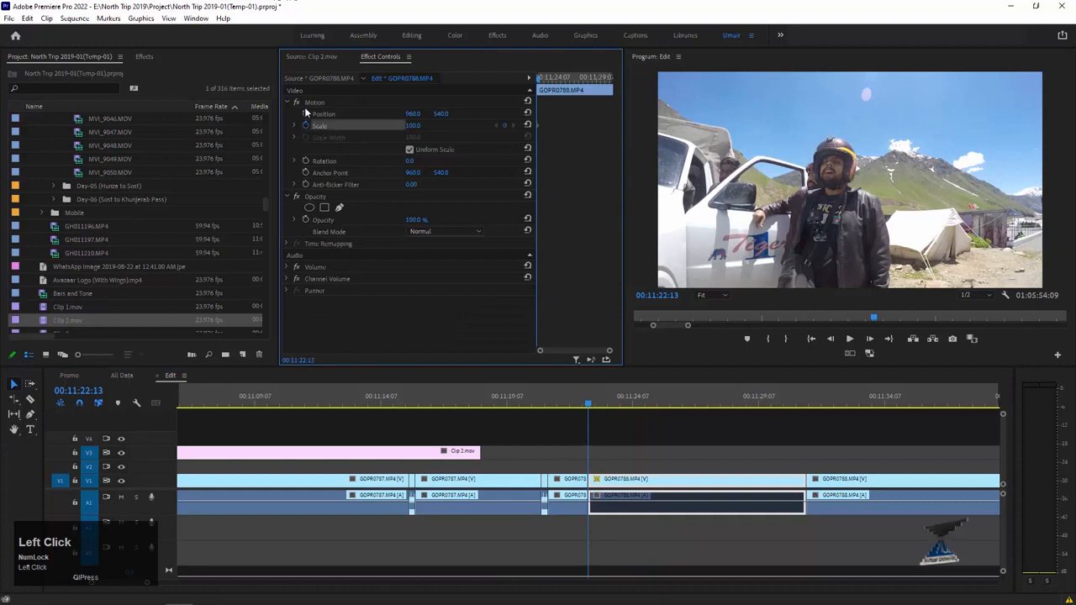
left_click(305, 112)
Keyframe the freeze frame's Scale to 163 at 00:11:23:11, and reset Position and Scale to their defaults at 00:11:24:03.
left_click_drag(602, 402, 611, 404)
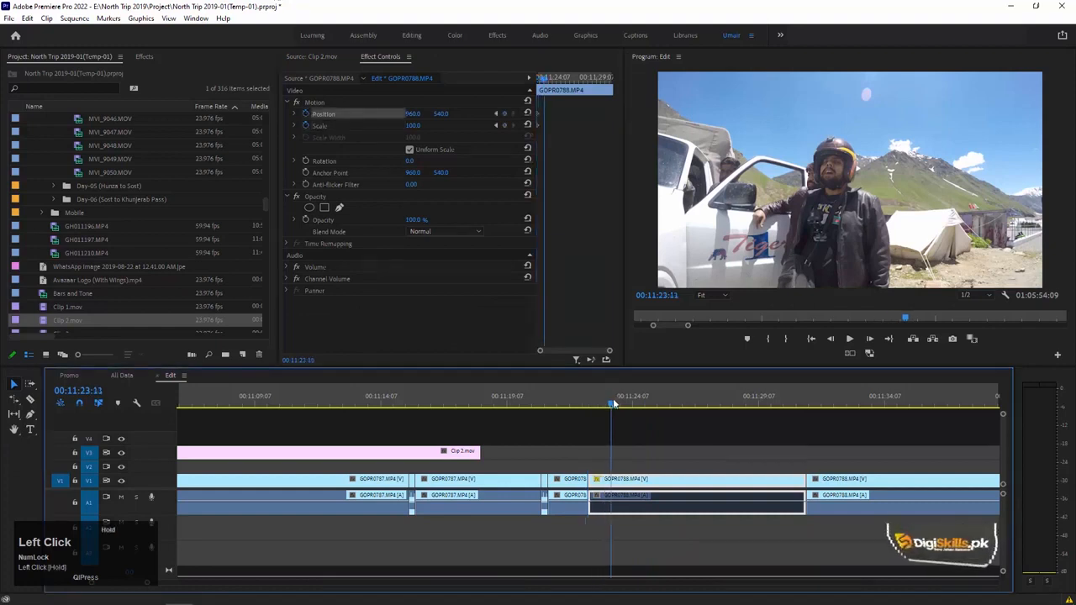
left_click_drag(415, 126, 417, 128)
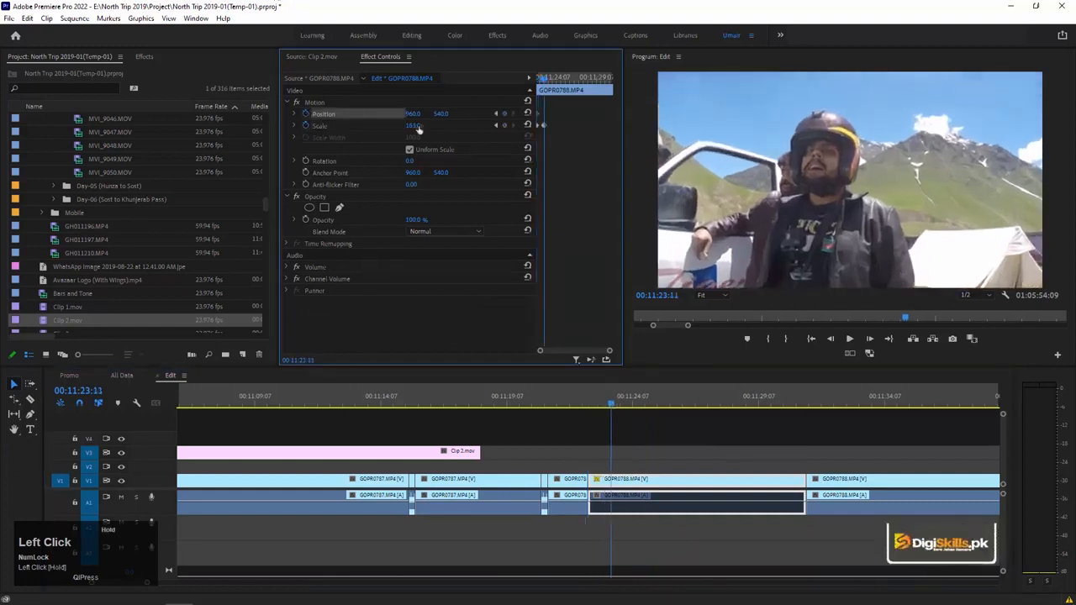
left_click_drag(609, 395, 632, 389)
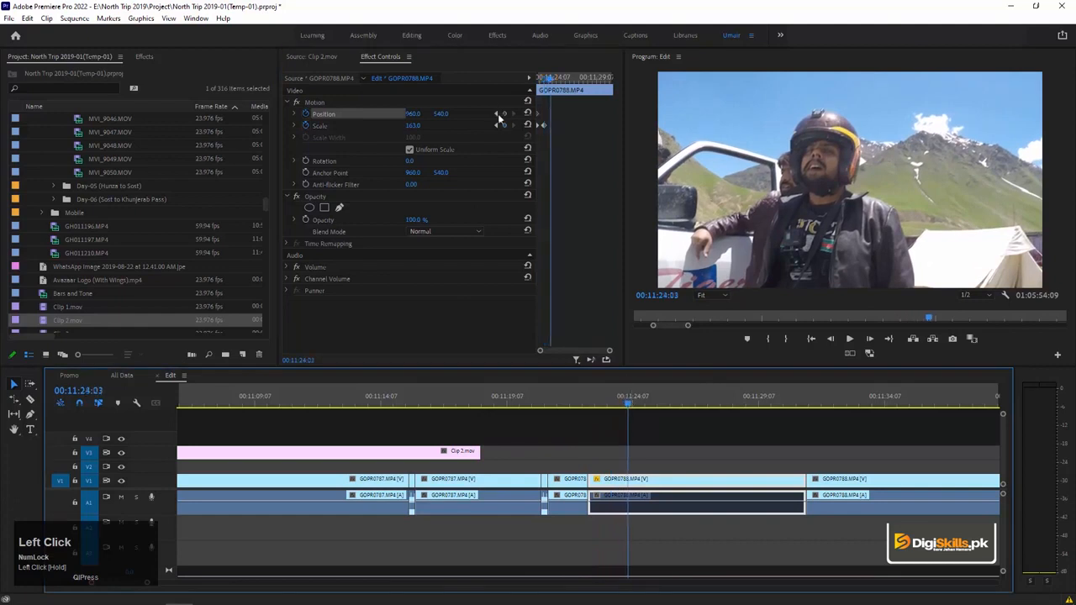
left_click(529, 112)
left_click(528, 125)
Play the freeze frame's zoom animation, restarting from before its beginning and stopping at 00:11:26:18.
key("Up")
key("space")
key("space")
left_click(563, 402)
key("space")
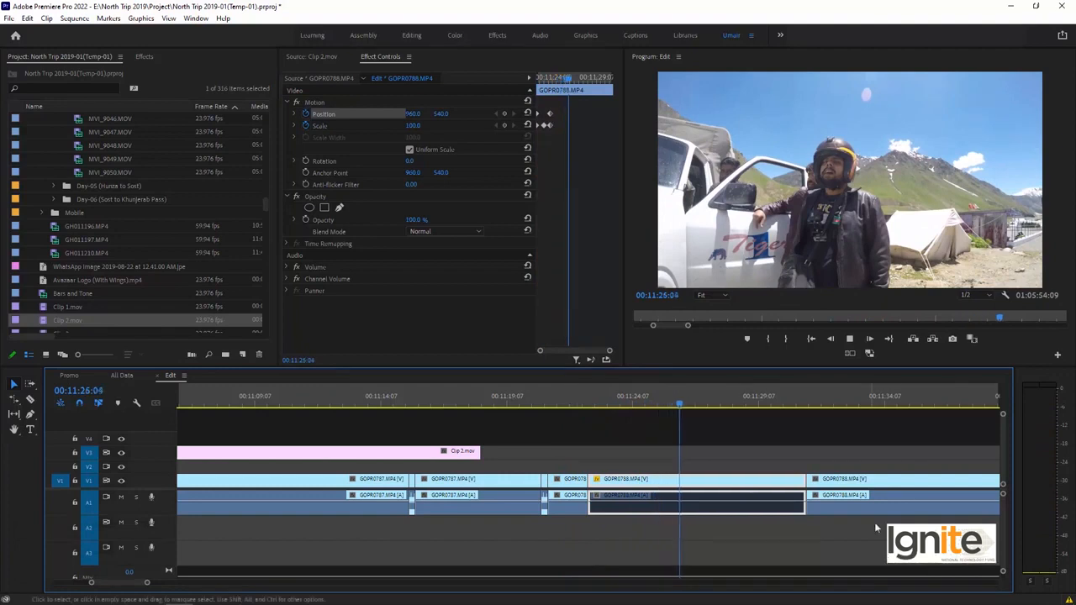
key("space")
Split the freeze frame at 00:11:26:18, delete the part after the cut, and close the gap.
key("ctrl+k")
left_click_drag(733, 452, 753, 520)
key("Delete")
left_click(737, 480)
key("Delete")
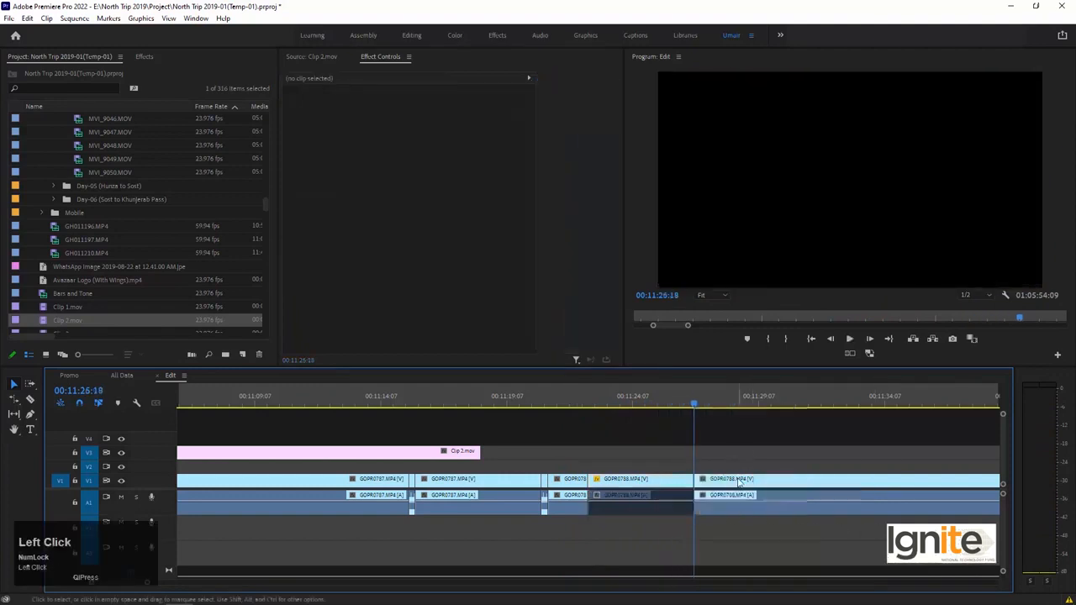
Play across the end of the shortened freeze frame, return to 00:11:24:07, and save the project.
left_click(651, 403)
key("space")
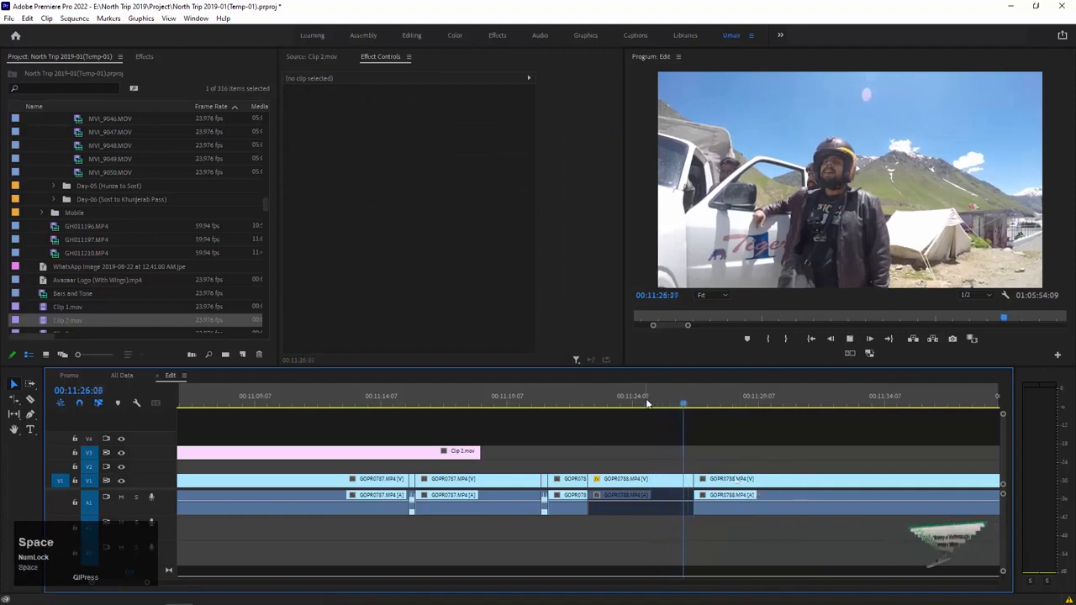
left_click(657, 343)
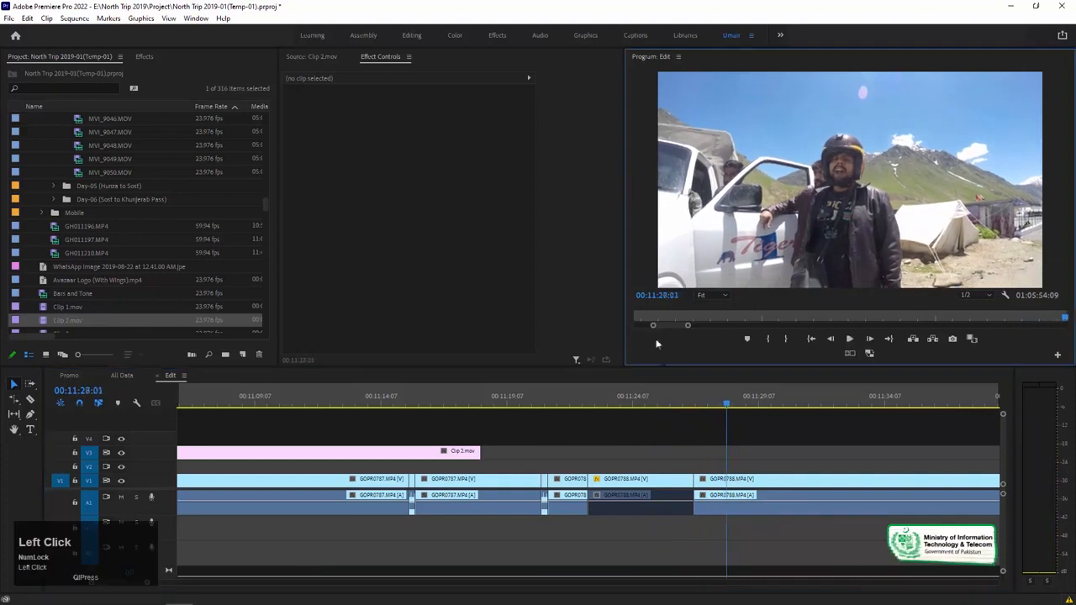
left_click(634, 395)
key("ctrl+s")
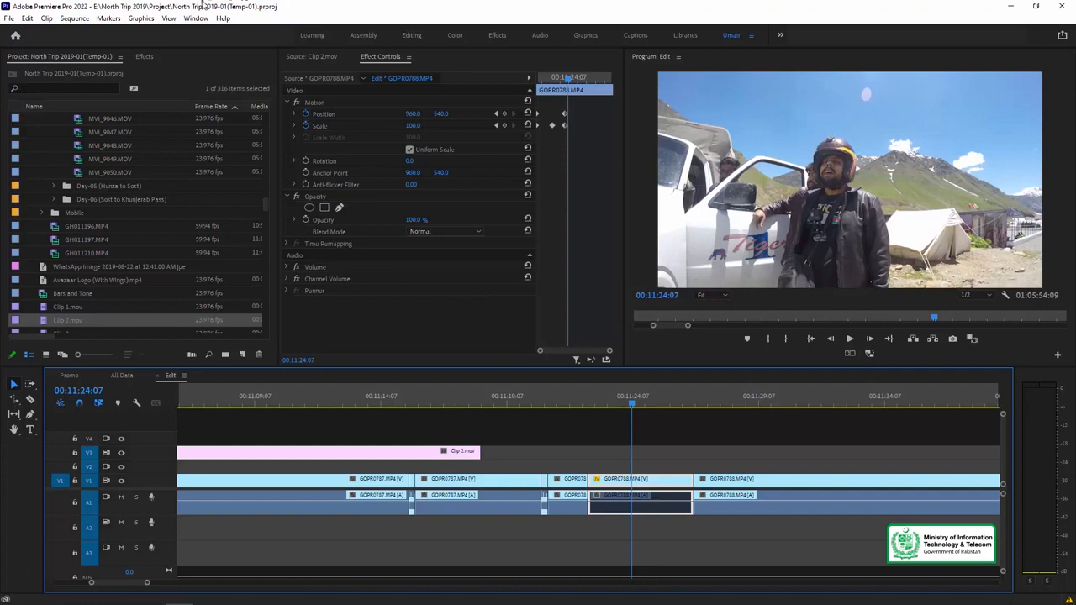
Switch to the Color workspace and set the freeze frame's Basic Correction saturation to 0.
left_click(453, 37)
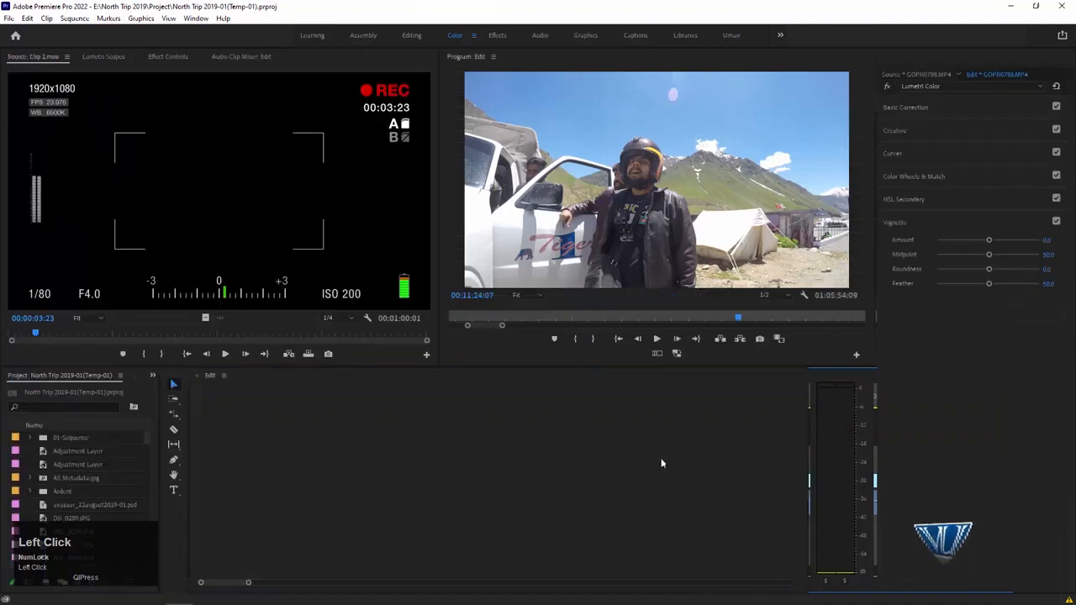
left_click(586, 439)
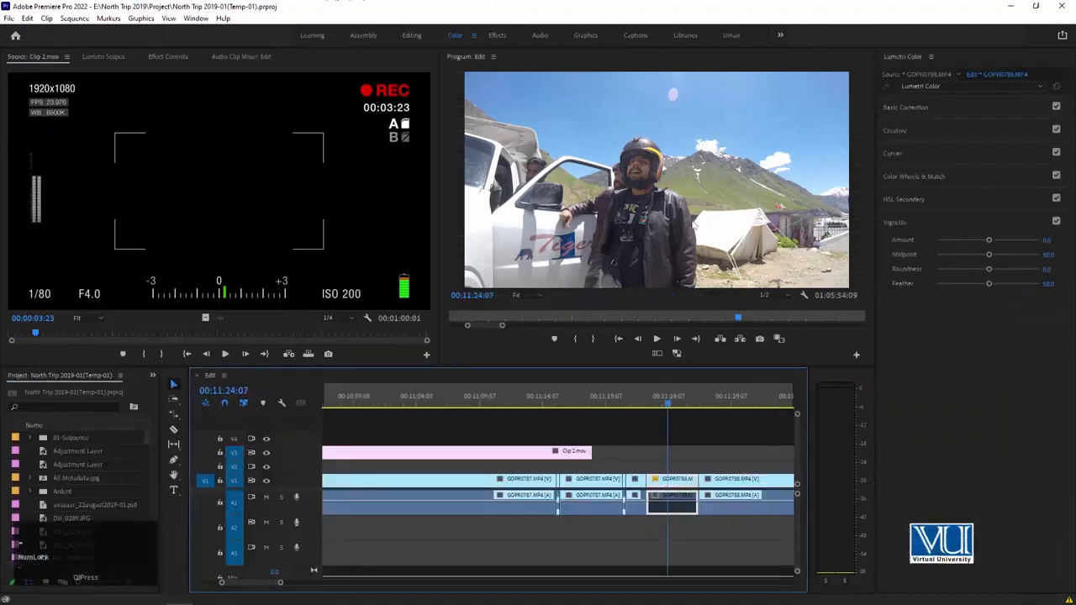
left_click(933, 107)
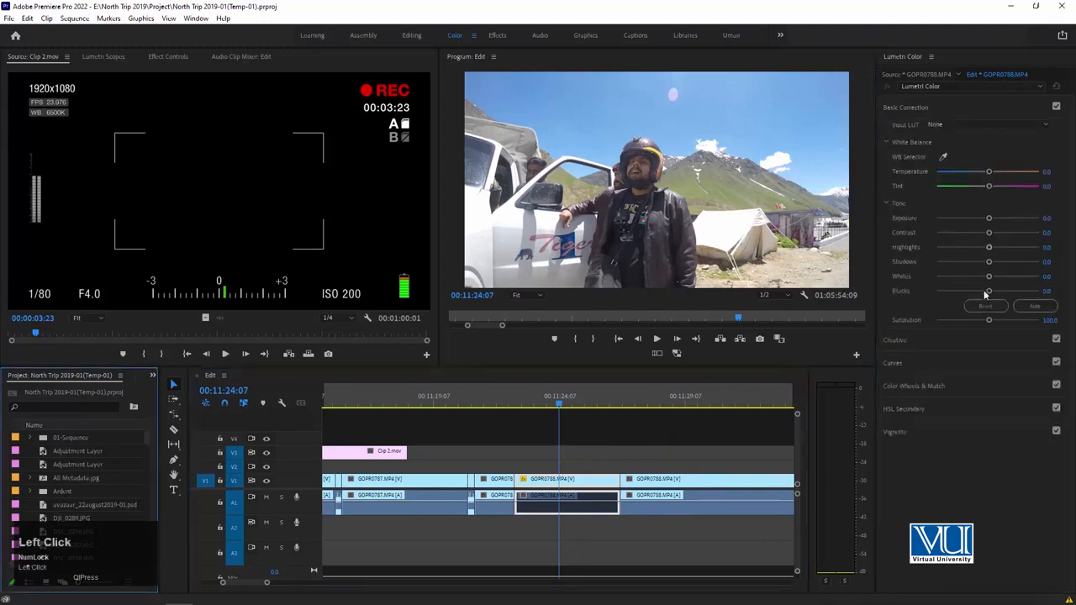
left_click_drag(984, 319, 878, 319)
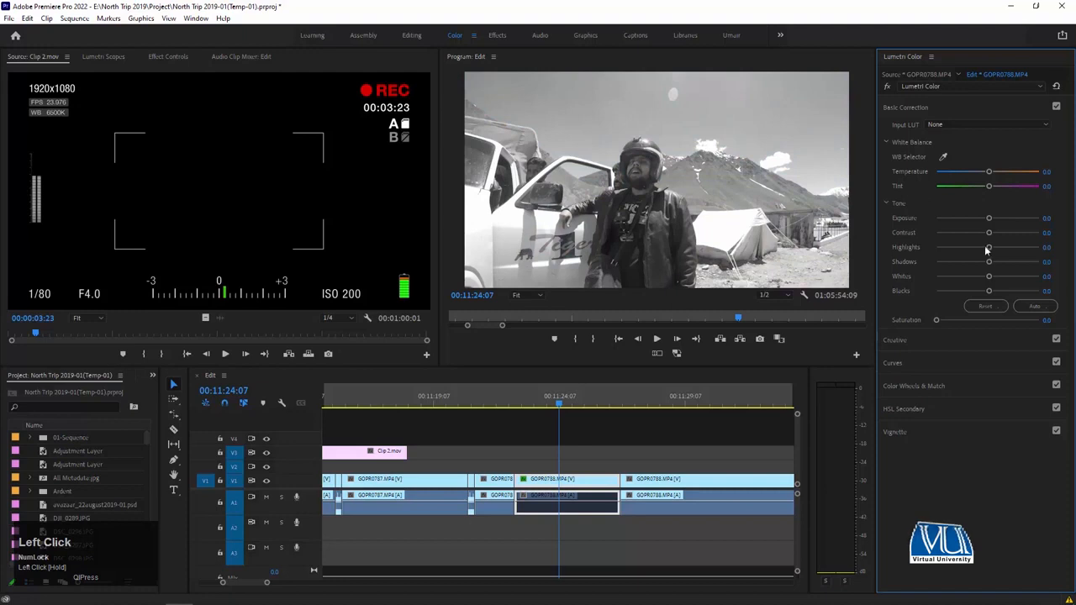
Set the freeze frame's contrast to 71.7, whites to 100 and shadows to -81.5.
left_click_drag(988, 232, 1024, 233)
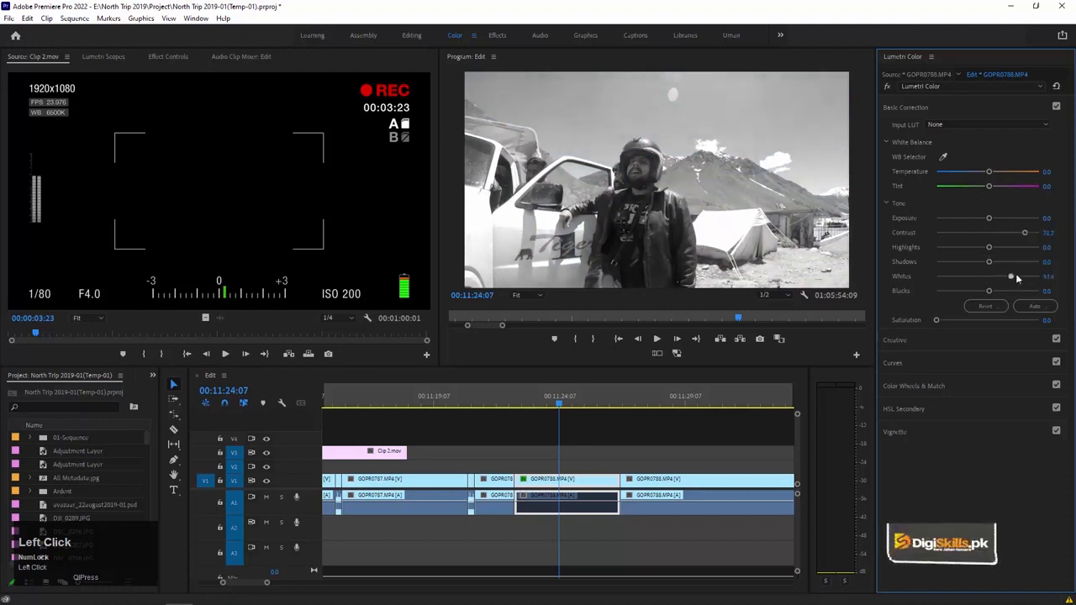
left_click_drag(1015, 273, 1042, 275)
mouse_move(959, 264)
left_mouse_down()
mouse_move(935, 264)
mouse_move(949, 261)
left_mouse_up()
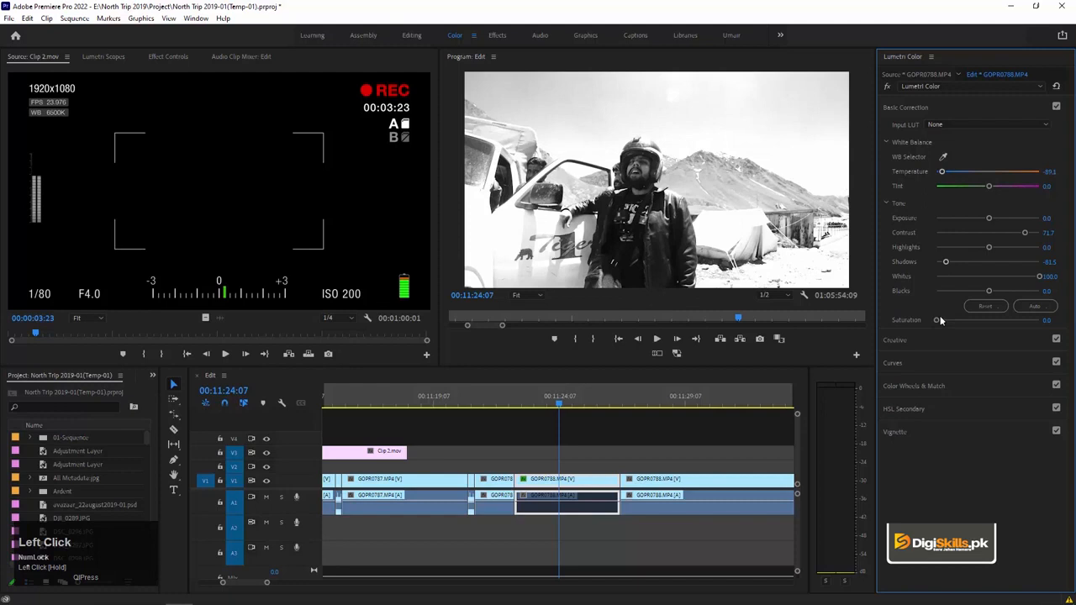
Warm the freeze frame with temperature 100 and tint 29.3, and raise its saturation to just above 80.
left_click_drag(966, 181, 1002, 192)
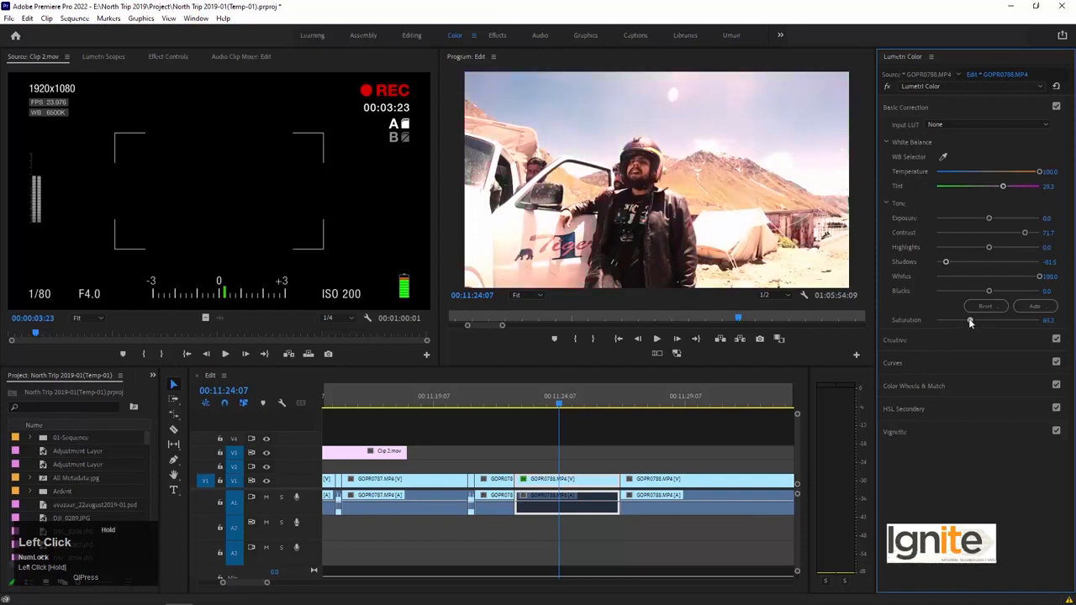
left_click_drag(986, 321, 821, 322)
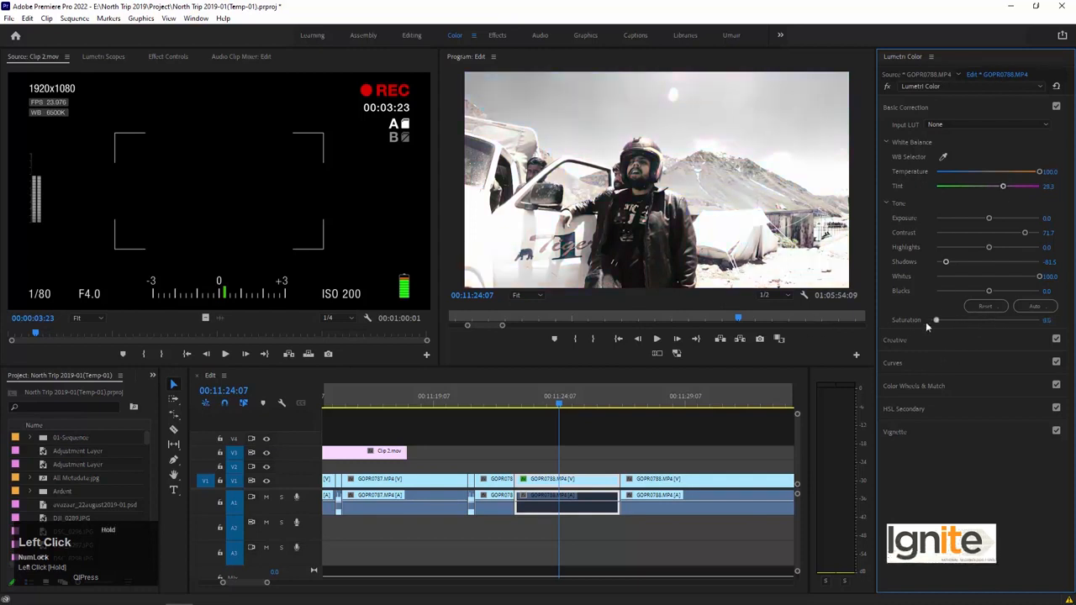
left_click_drag(973, 325, 981, 324)
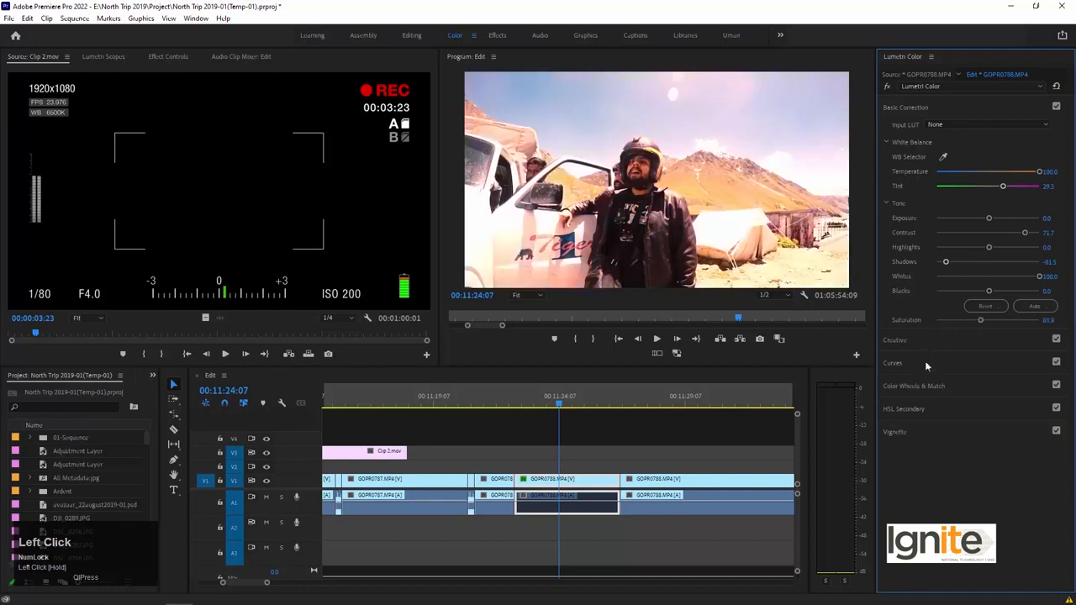
Shift the freeze frame's midtones toward green with the color wheels, and tint its shadows and highlights.
left_click(964, 386)
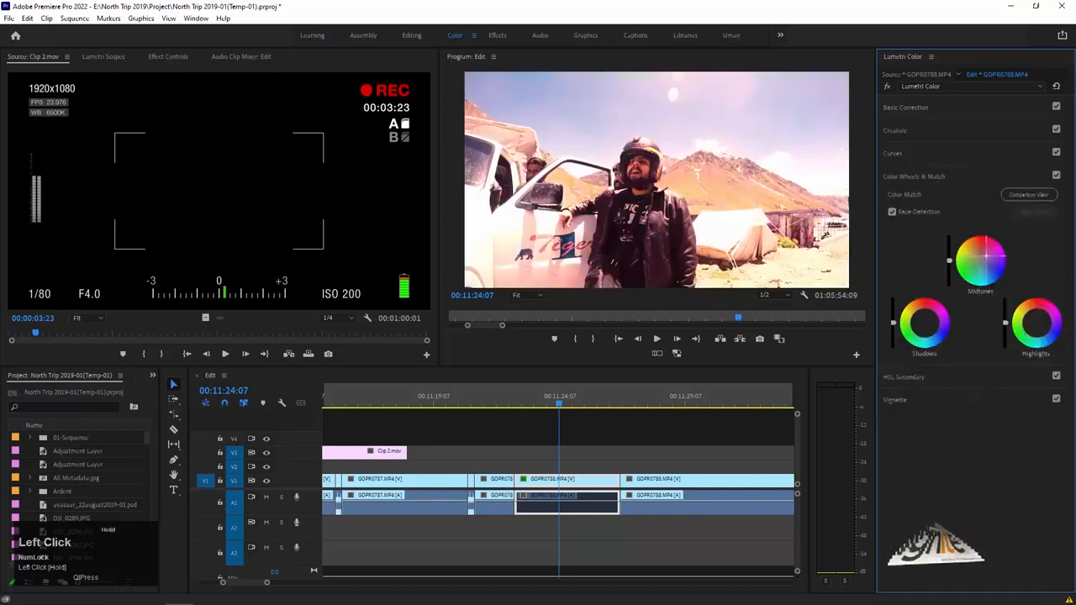
left_click_drag(985, 257, 974, 266)
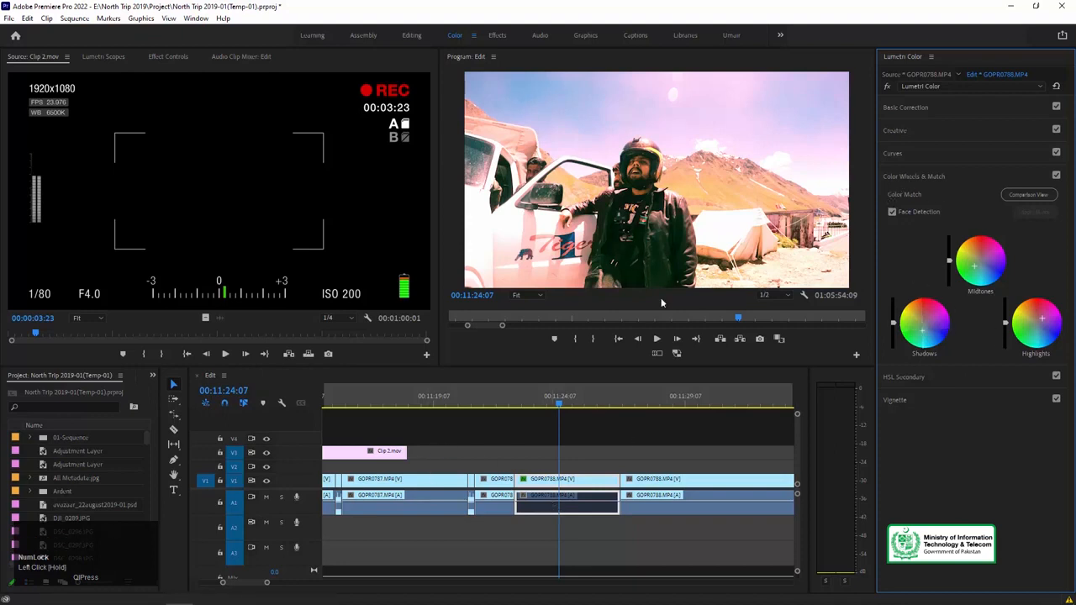
Play the sequence from 00:11:20:01 through the graded freeze frame to the footage after it.
left_click(452, 405)
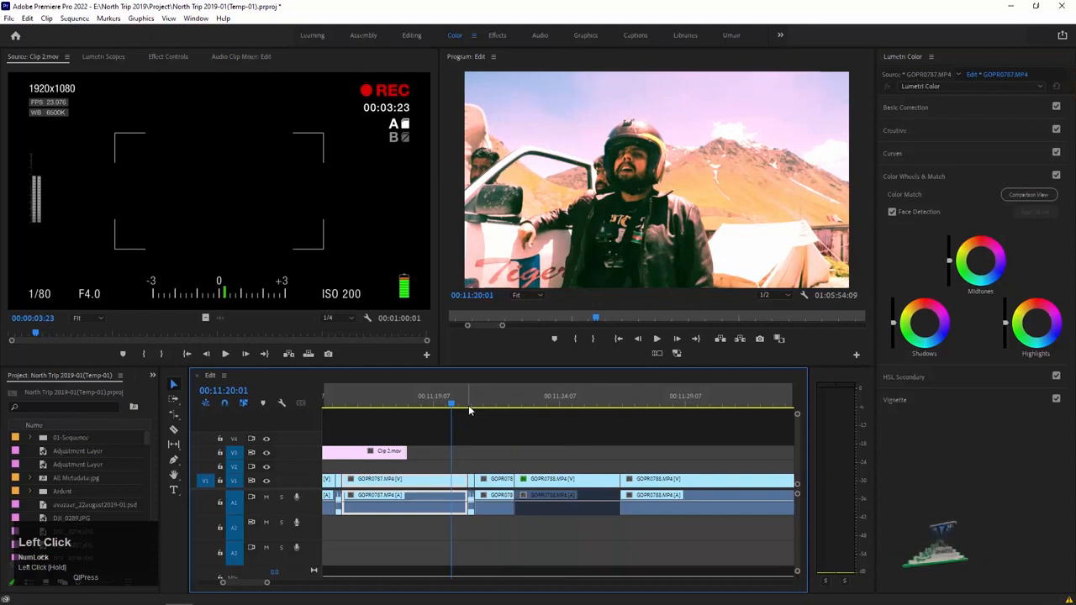
key("space")
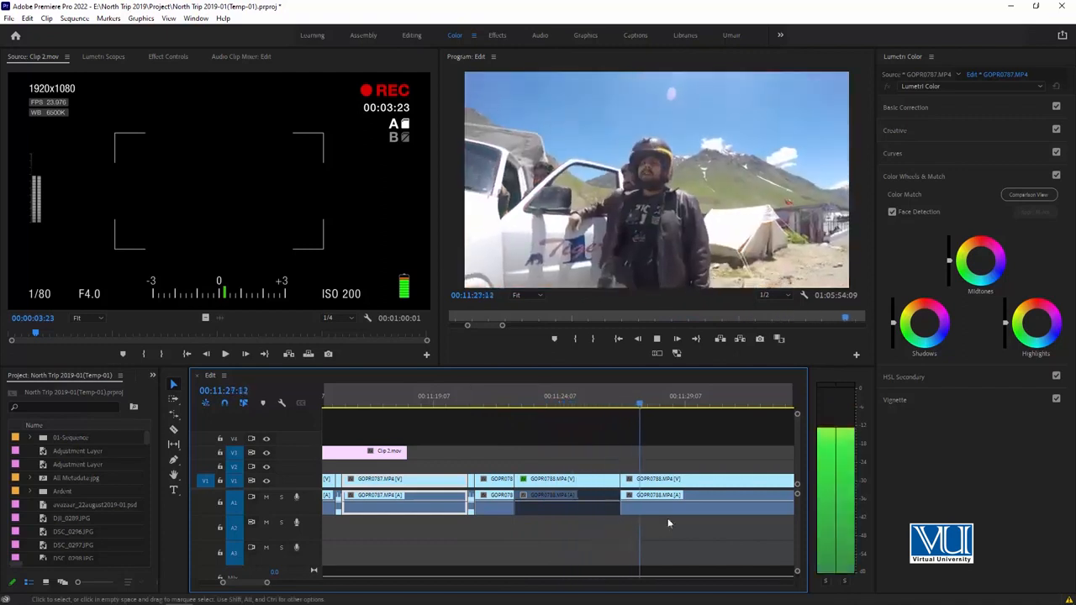
key("space")
Return to the start of the graded freeze frame at 00:11:22:15 and switch back to the custom editing workspace.
left_click_drag(530, 398, 562, 399)
left_click(600, 417)
scroll(600, 417, "up", 1)
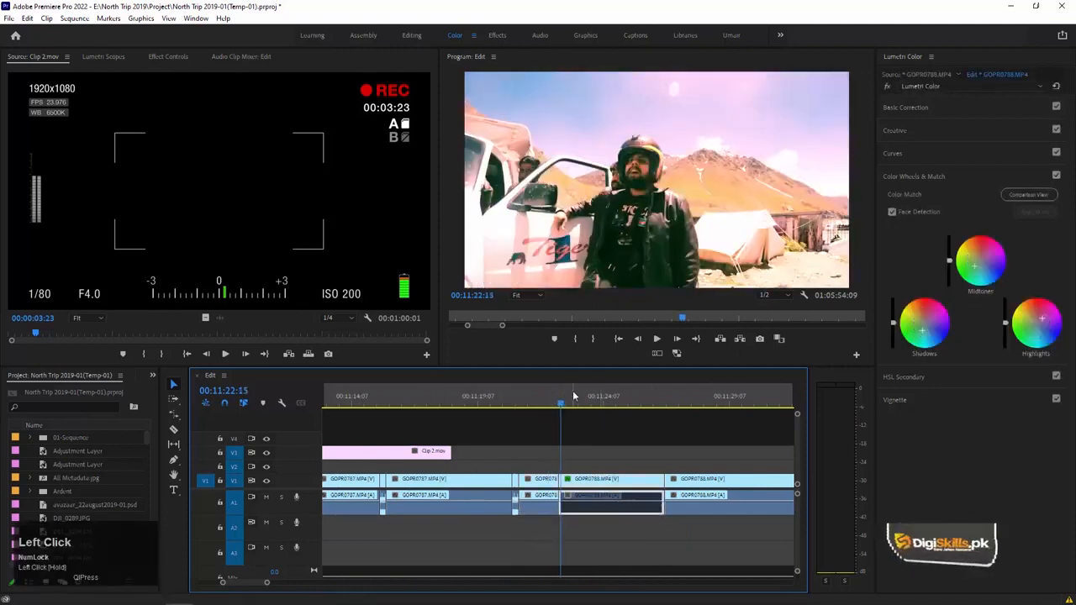
left_click(730, 36)
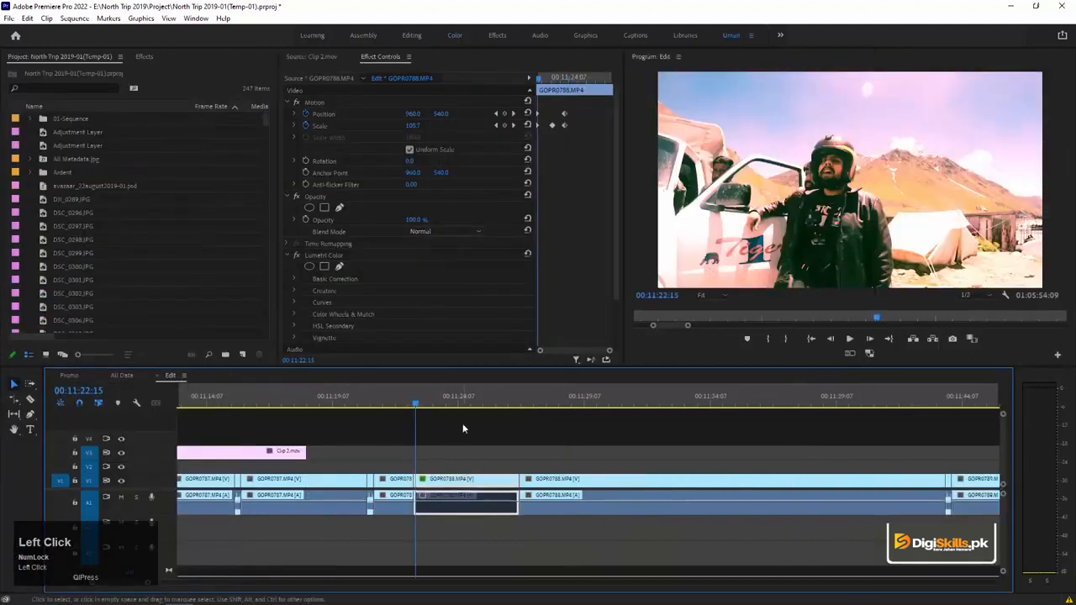
left_click(462, 428)
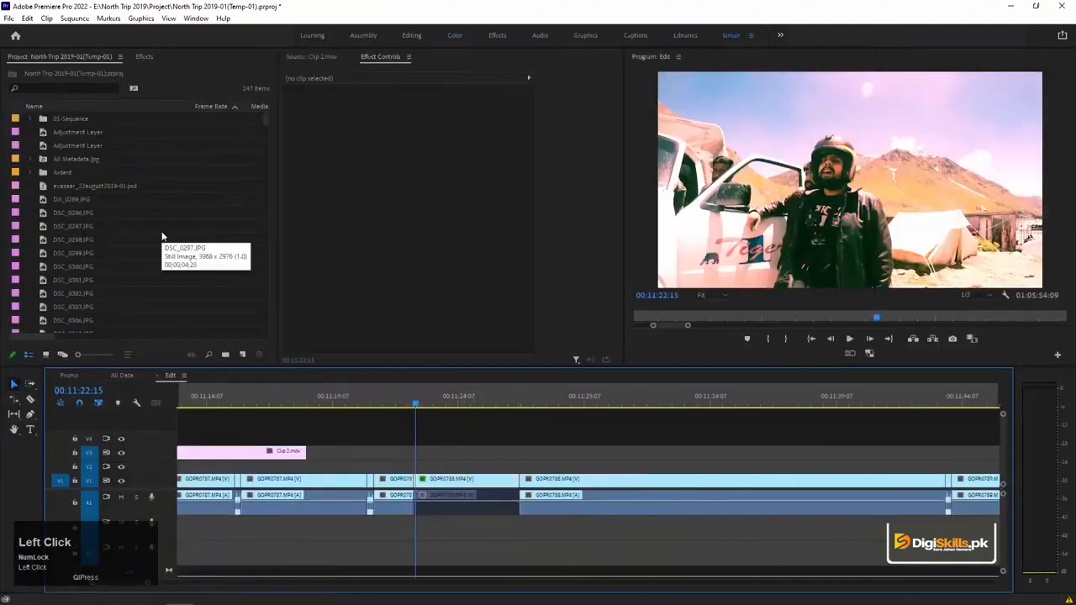
Switch to File Explorer and look through the overlay clips and transition folders in the flashes folder.
key("alt+Tab")
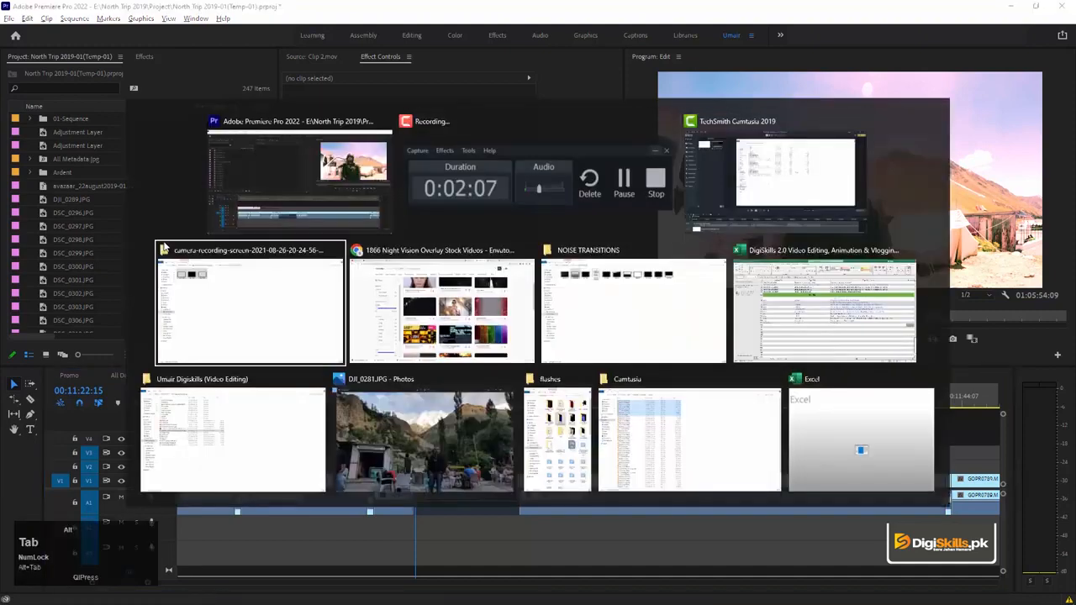
left_click(589, 257)
key("alt+Left")
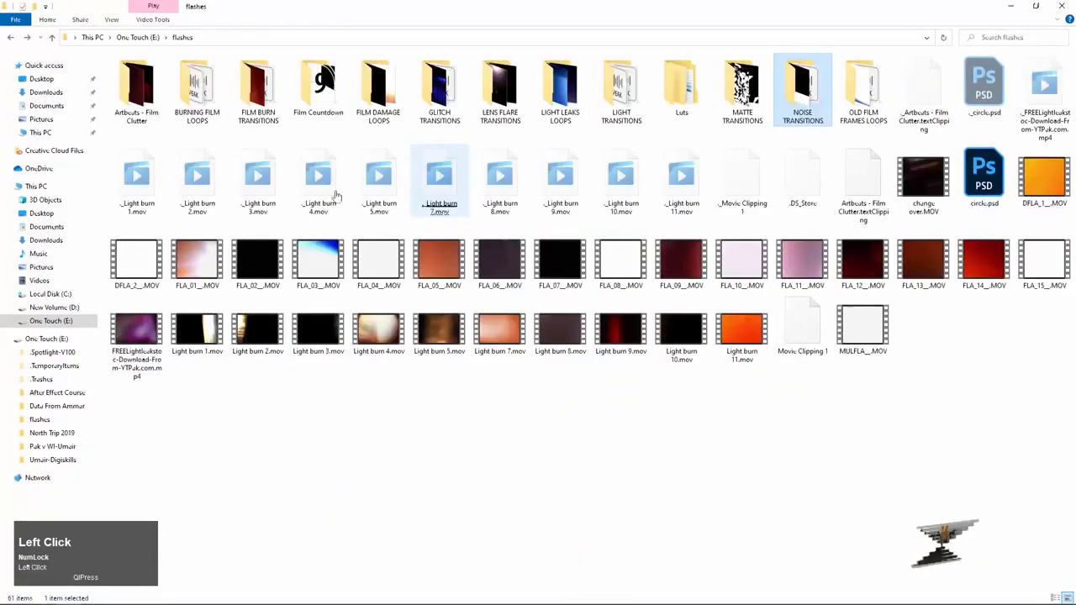
key("alt+Left")
left_click(451, 85)
left_click(417, 211)
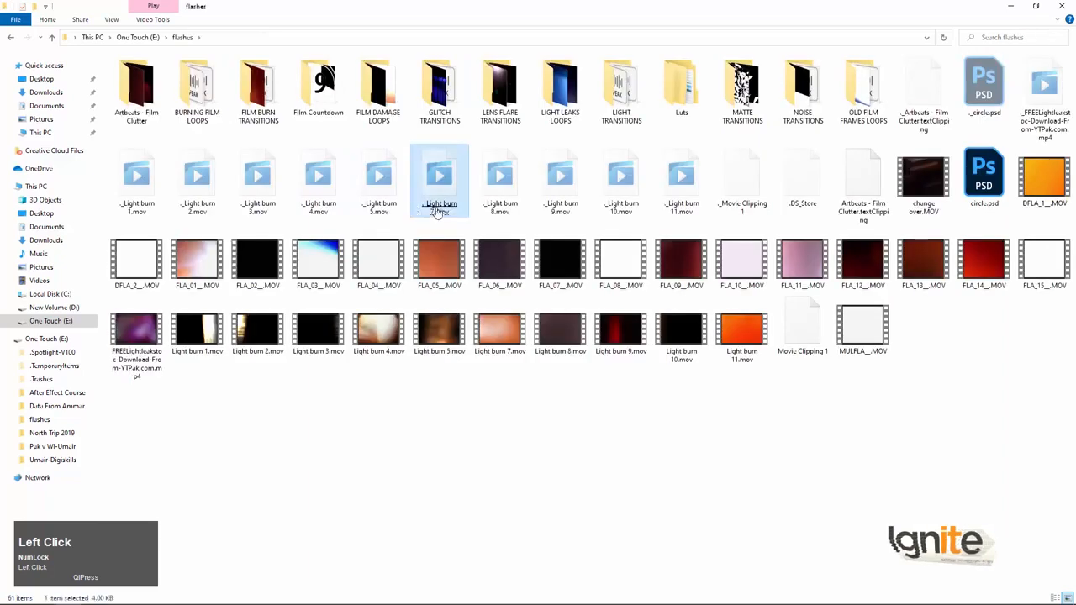
left_click(612, 208)
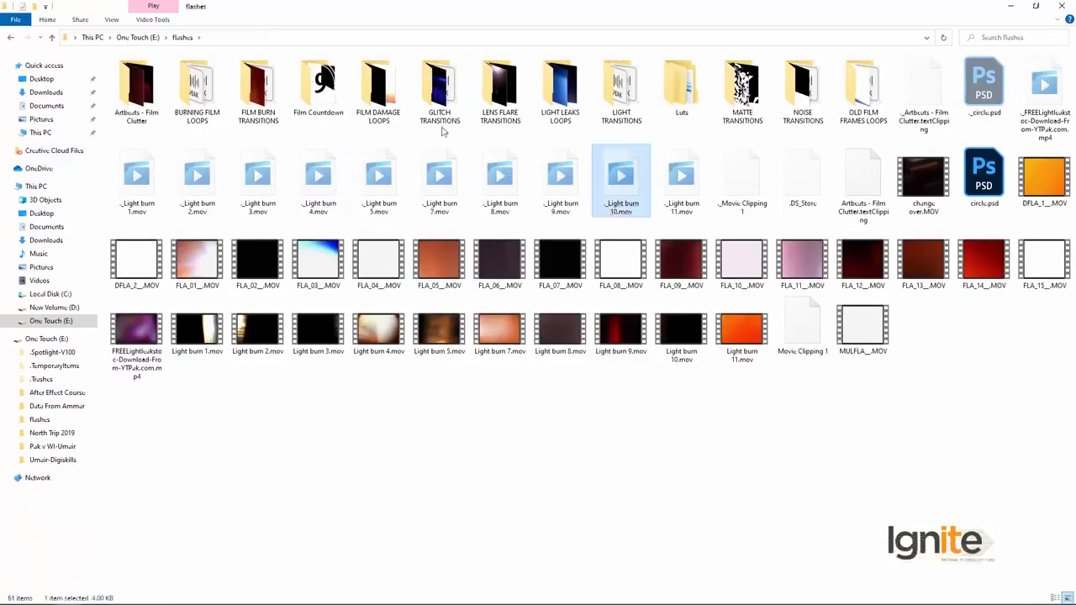
left_click(558, 185)
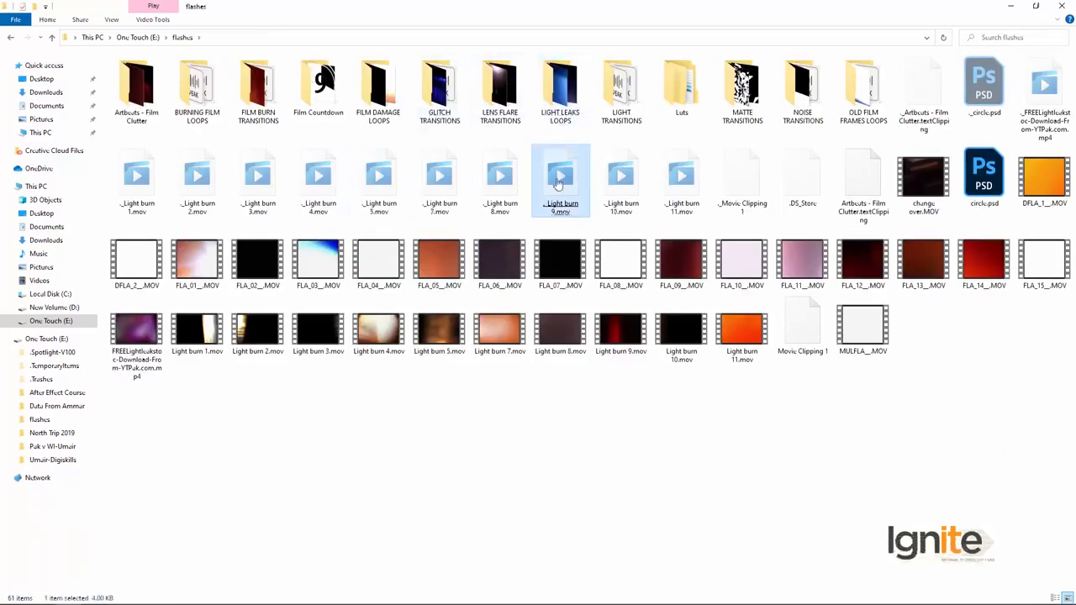
left_click(400, 163)
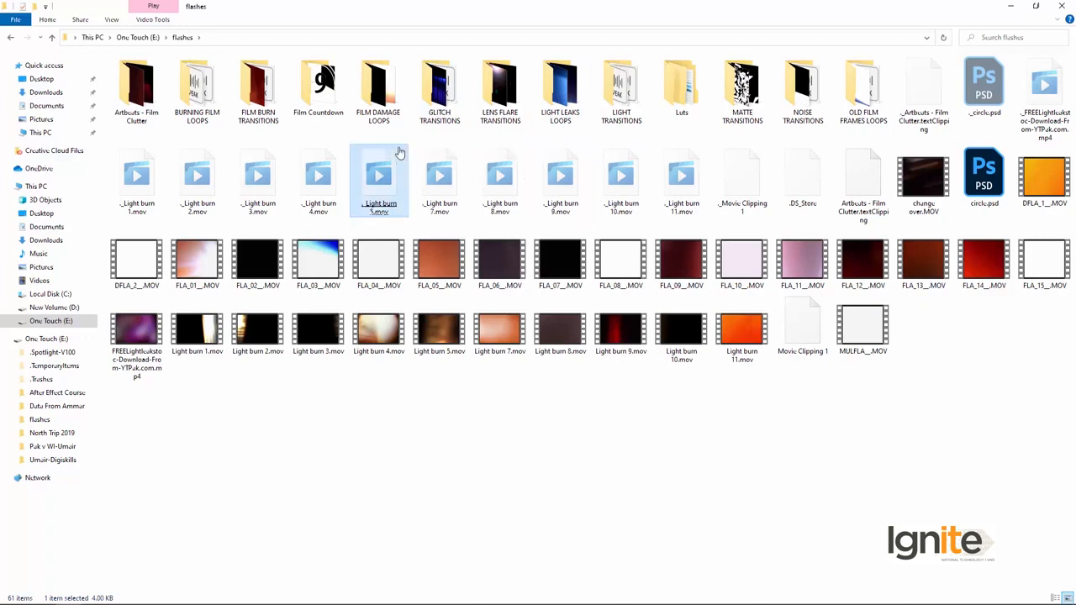
Open the FILM BURN TRANSITIONS folder and preview VPP_A41.mov.
left_click(267, 81)
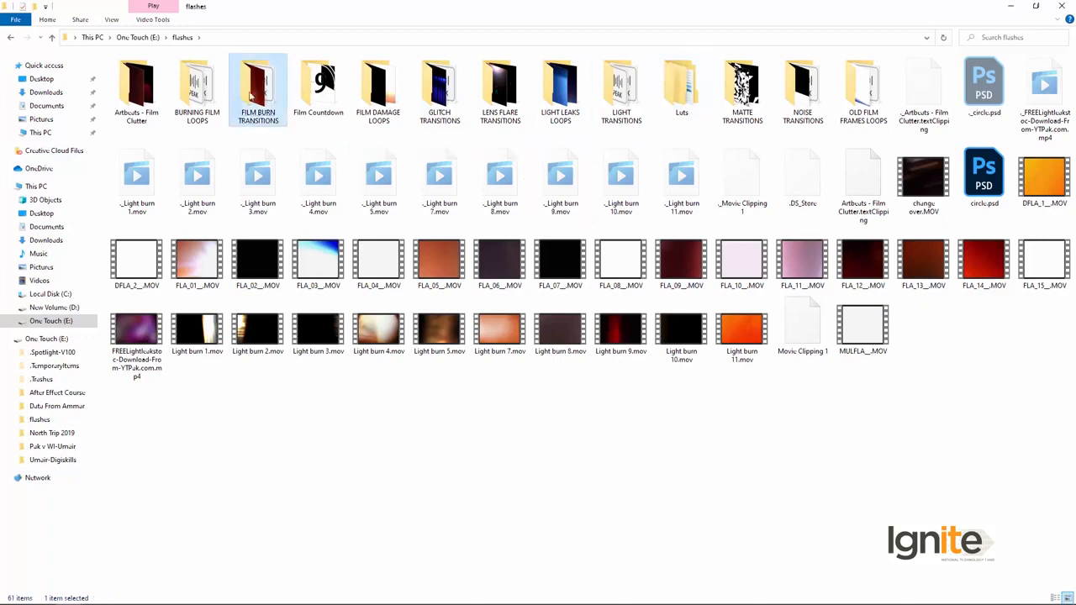
double_click(266, 82)
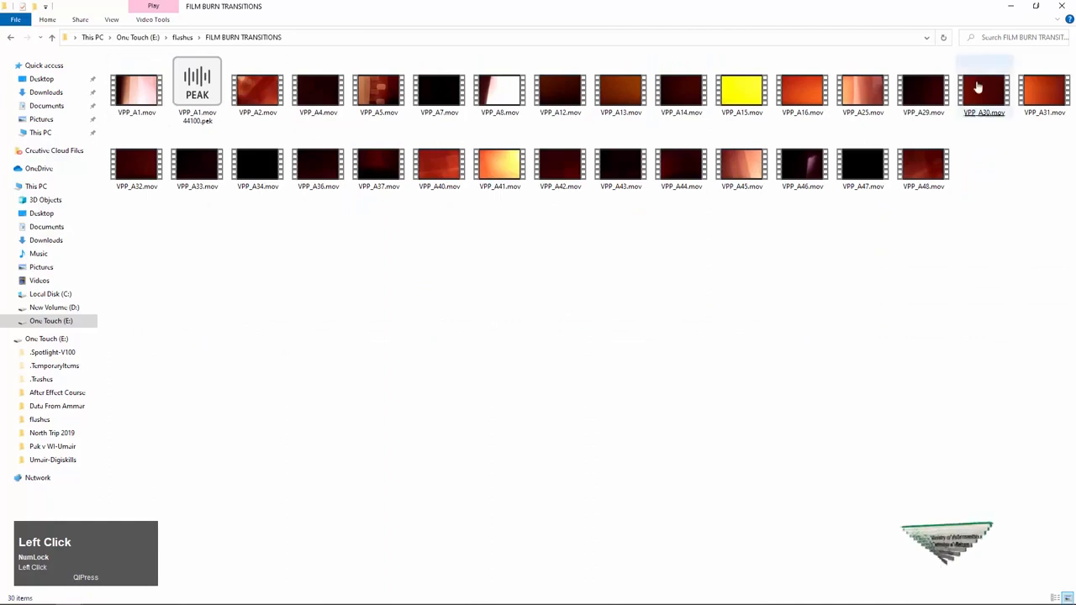
double_click(484, 166)
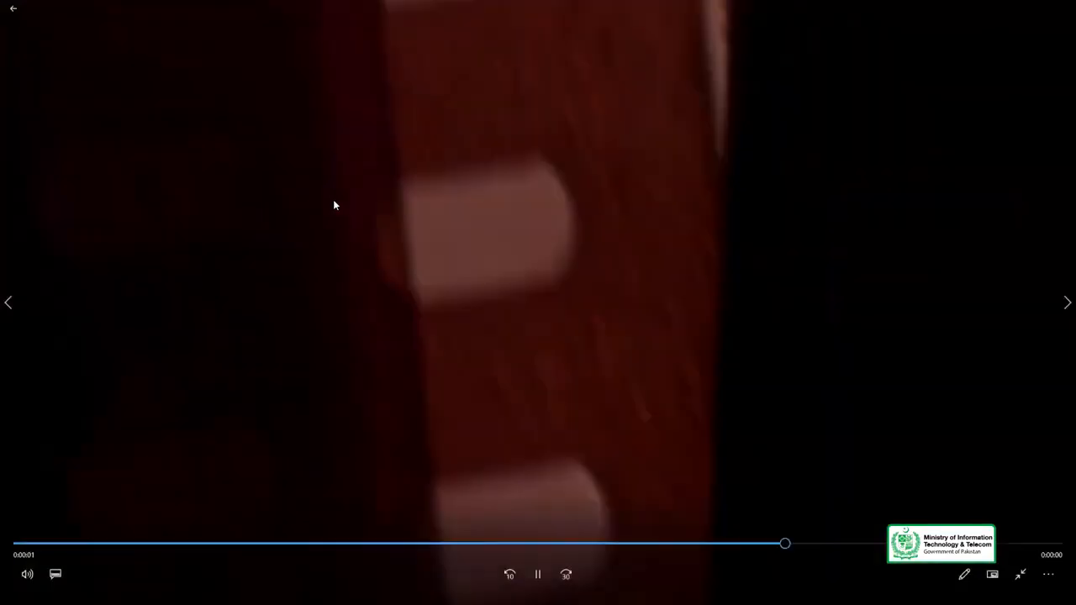
key("alt+F4")
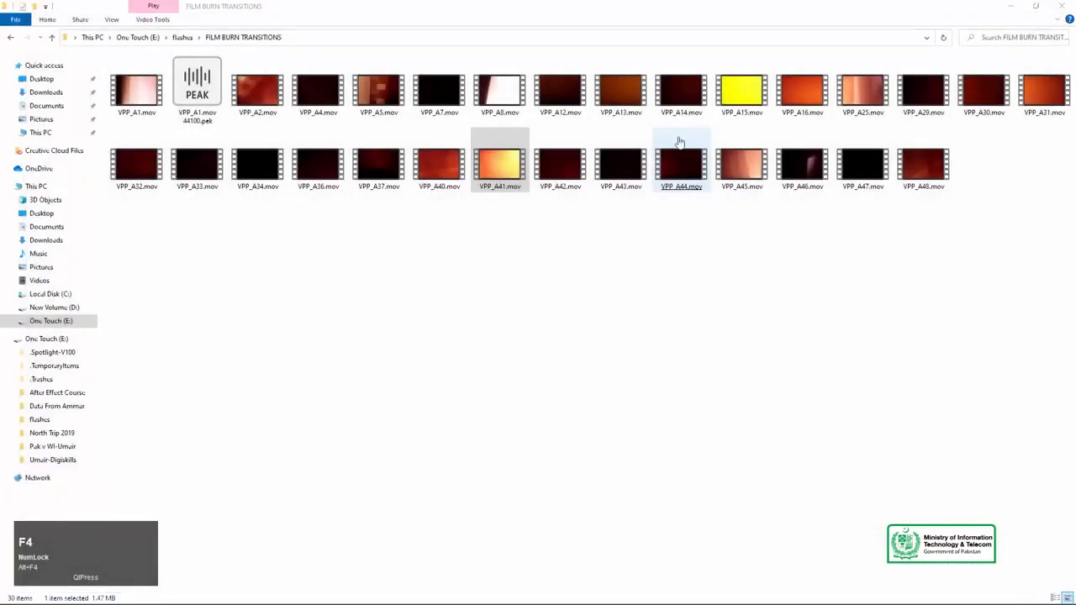
Bring VPP_A41.mov into the Premiere Pro sequence on track V2, over the cut at the start of the freeze frame.
left_click_drag(507, 173, 405, 469)
key("alt+Tab")
key("alt+Tab")
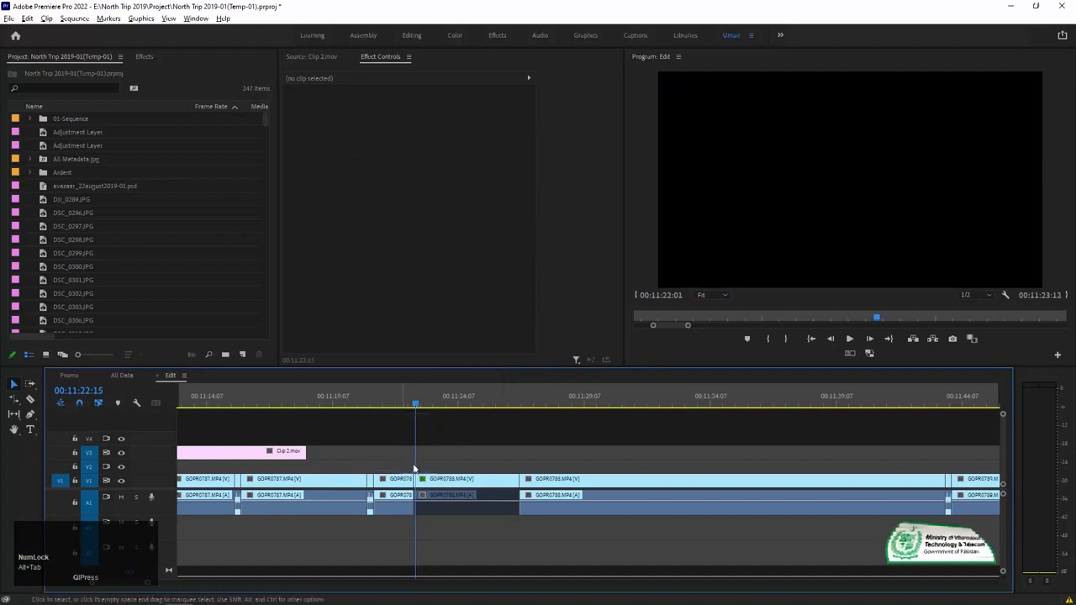
left_click(420, 464)
key("equal")
key("equal")
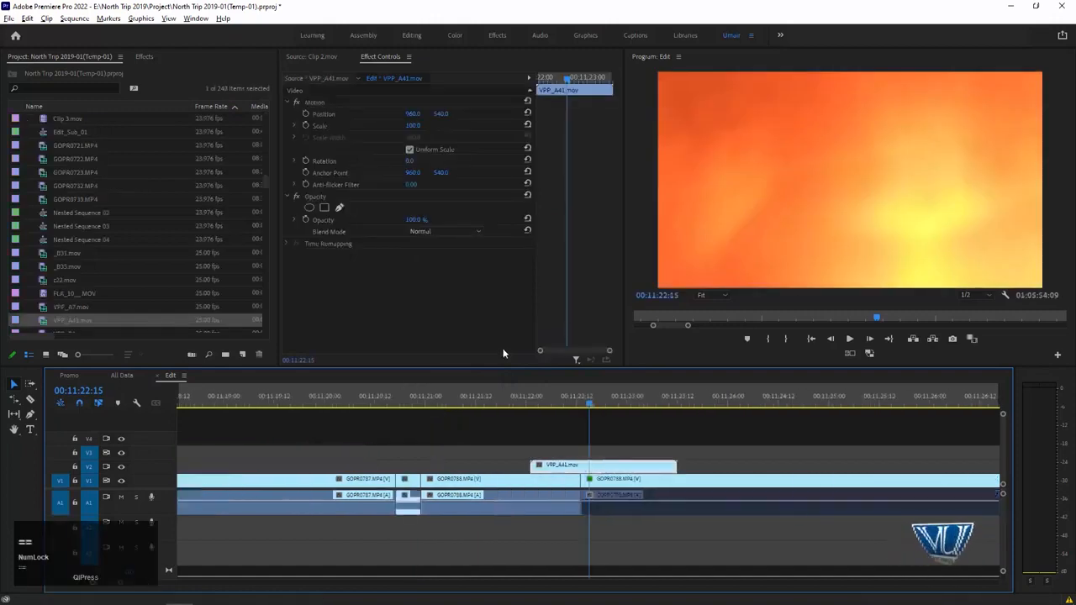
Blend the film burn overlay with Screen and shift it to start at about 00:11:22:08, playing the transition to check it.
left_click(435, 235)
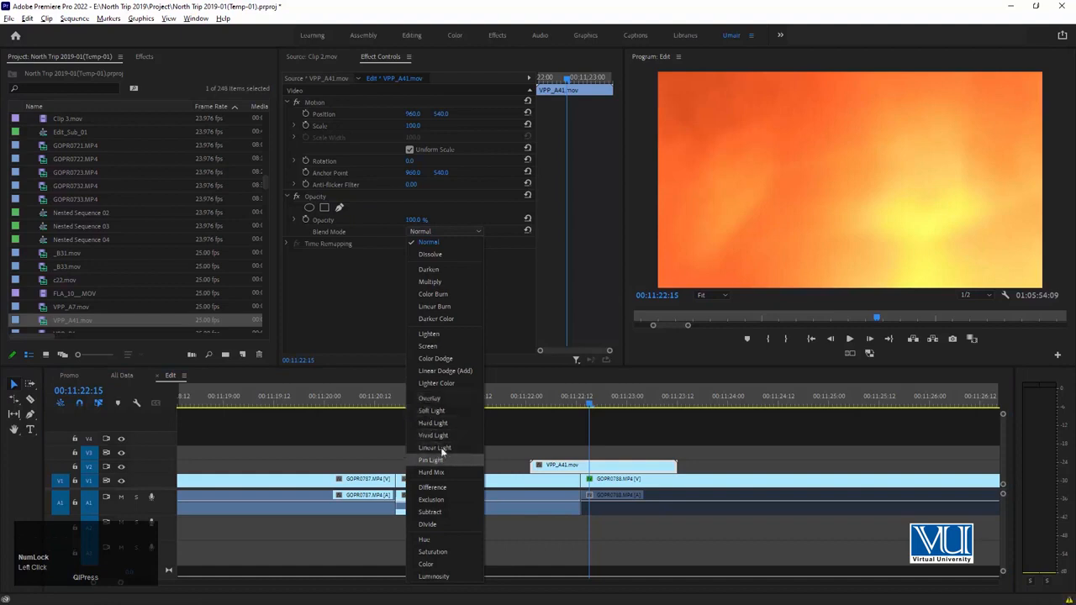
left_click(432, 345)
left_click_drag(590, 397, 491, 409)
key("space")
left_click_drag(545, 469, 574, 470)
key("space")
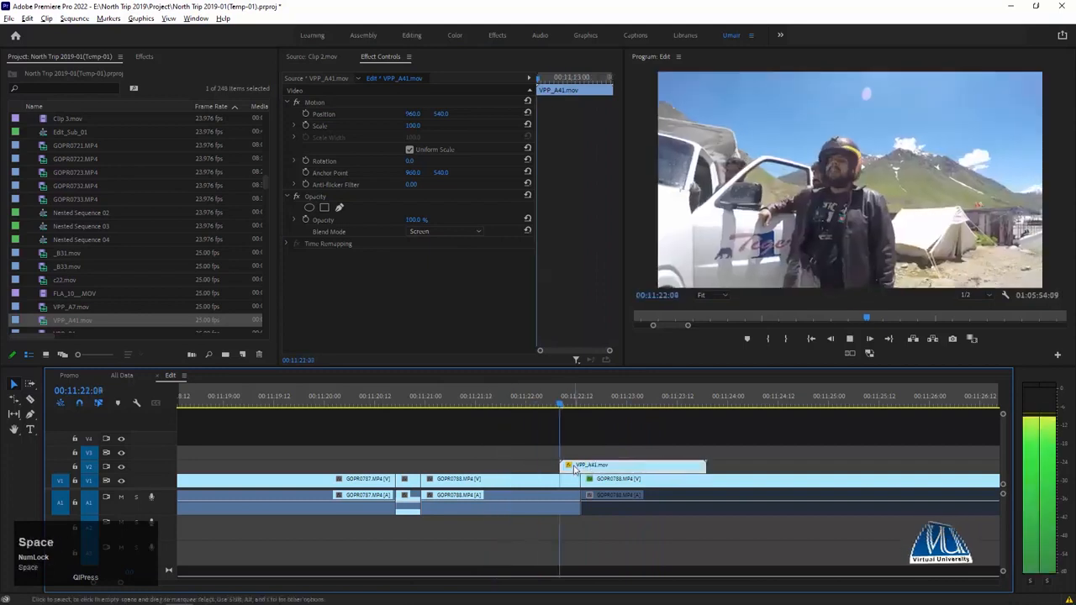
Try the Soft Light and Vivid Light blend modes on the film burn overlay and play the transition.
left_click_drag(580, 402, 610, 399)
left_click(464, 230)
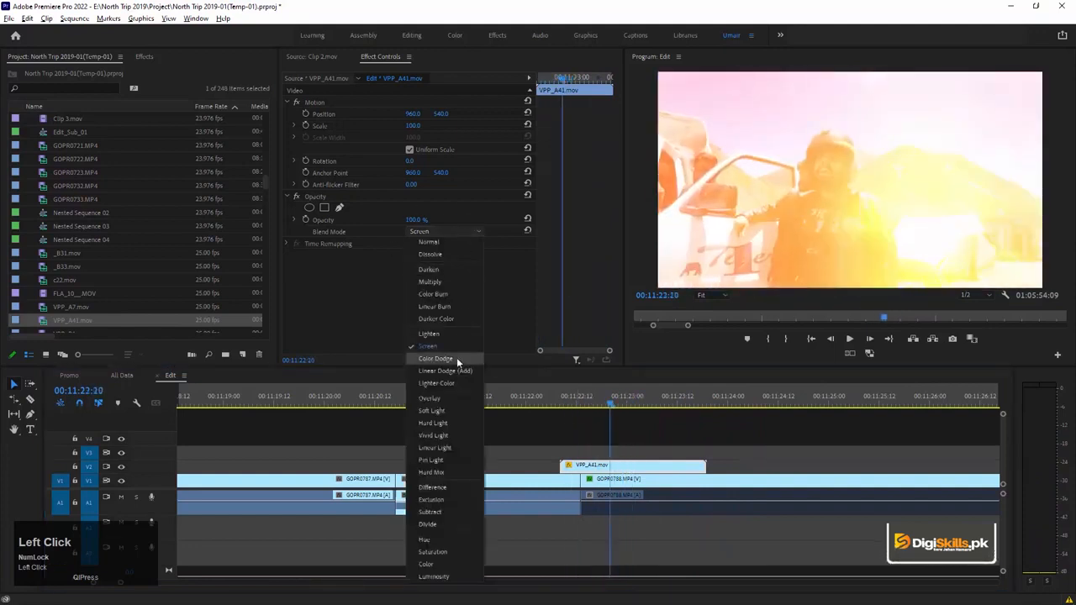
left_click(451, 408)
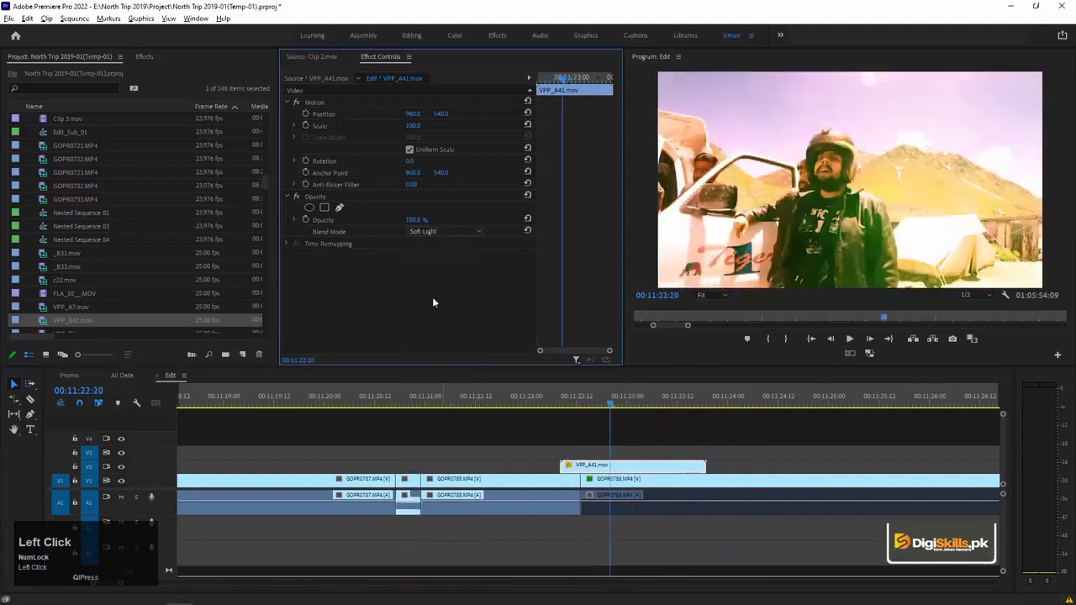
left_click(461, 231)
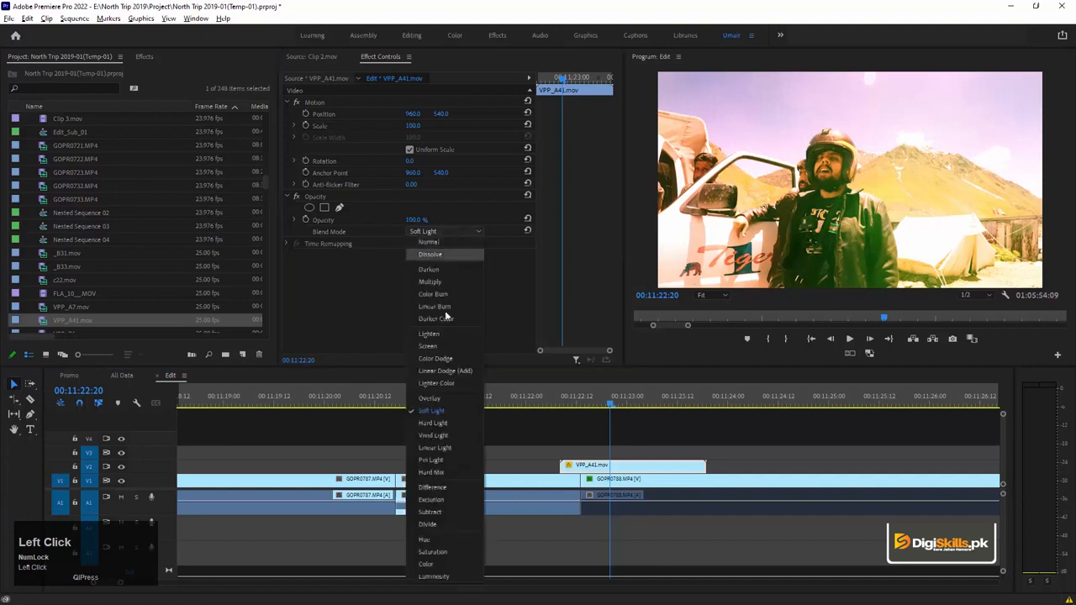
left_click(445, 432)
left_click_drag(608, 402, 528, 405)
key("space")
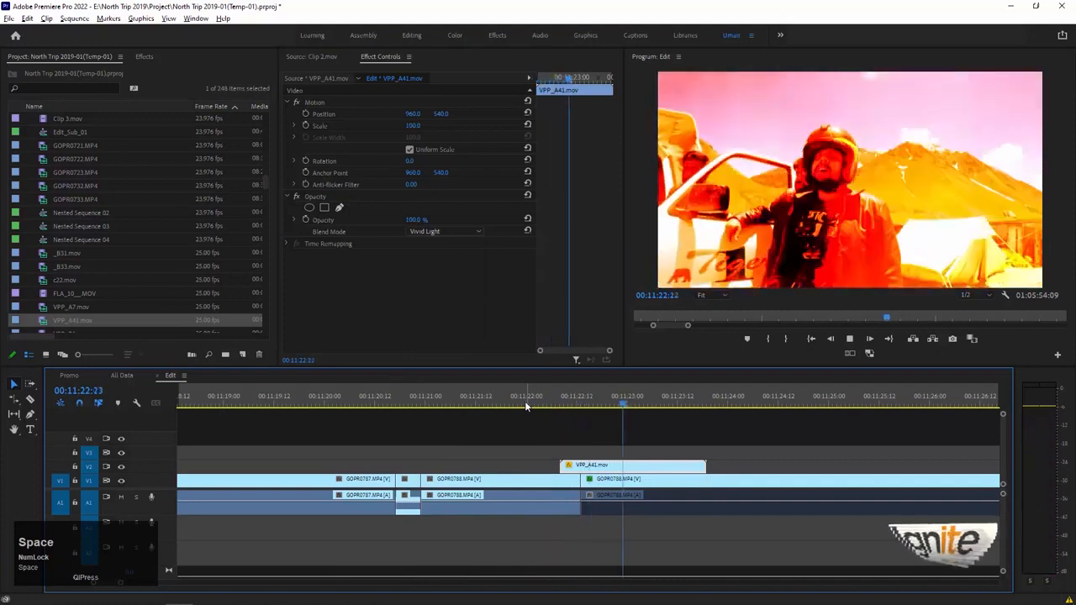
key("space")
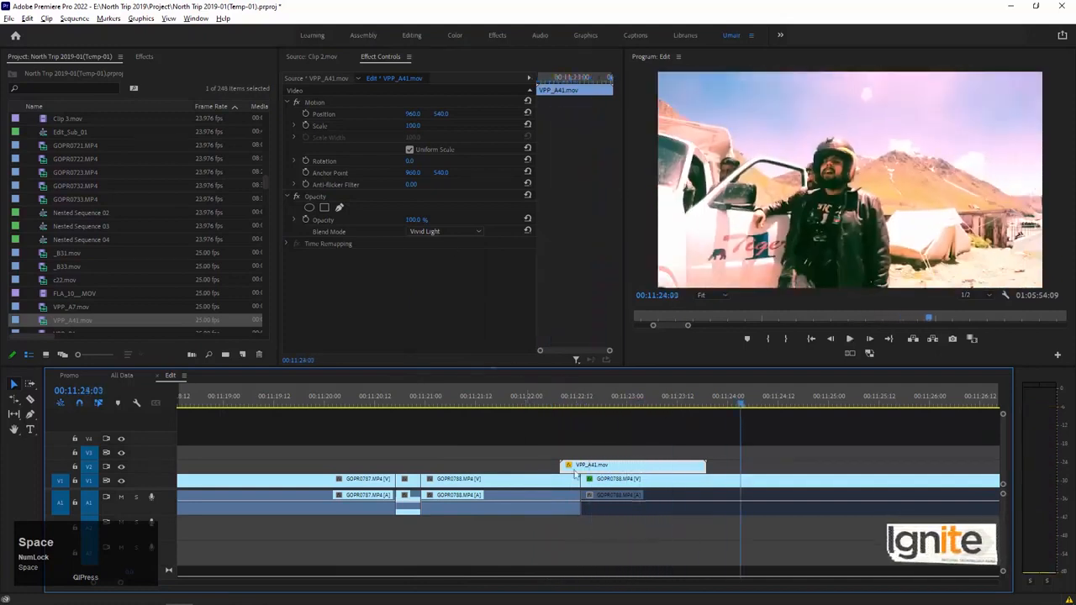
Set the film burn overlay's blend mode to Linear Light and trim its end to about 00:11:23:05.
left_click(598, 396)
left_click(443, 231)
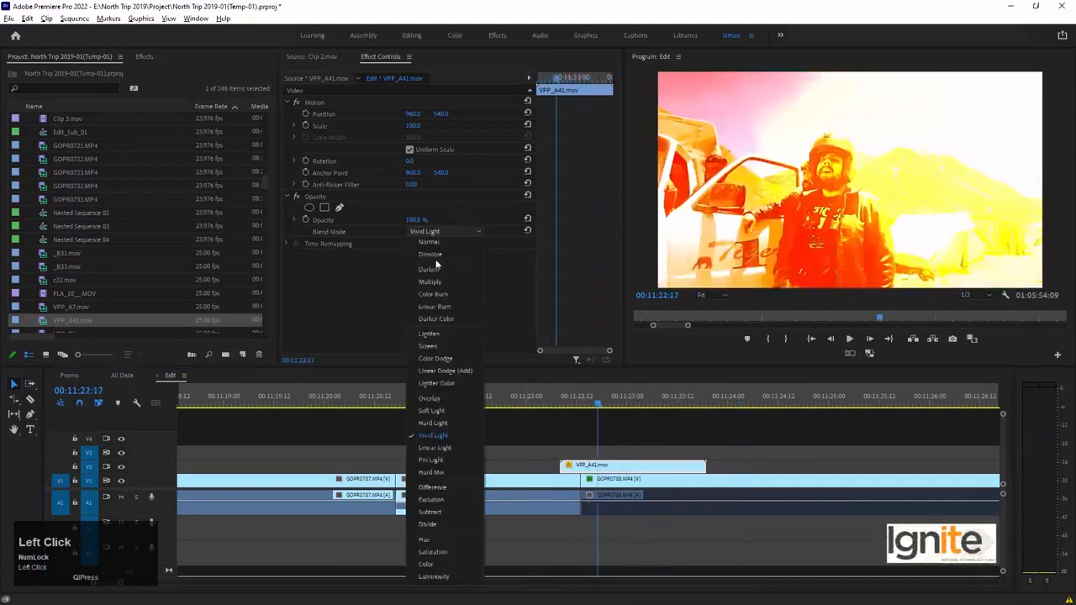
left_click(455, 446)
left_click_drag(596, 403, 648, 402)
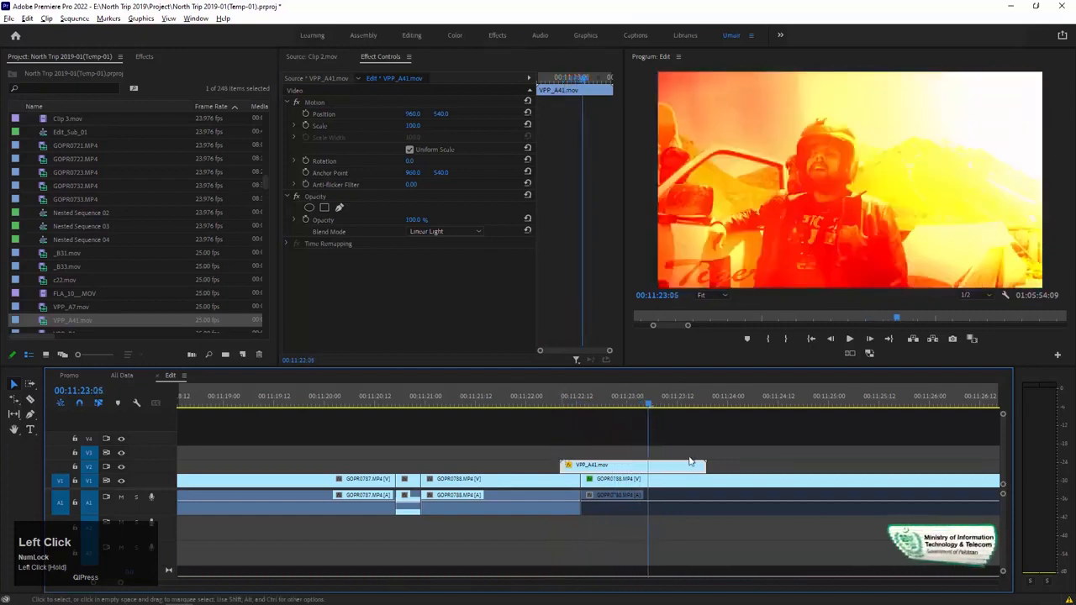
left_click_drag(704, 465, 649, 465)
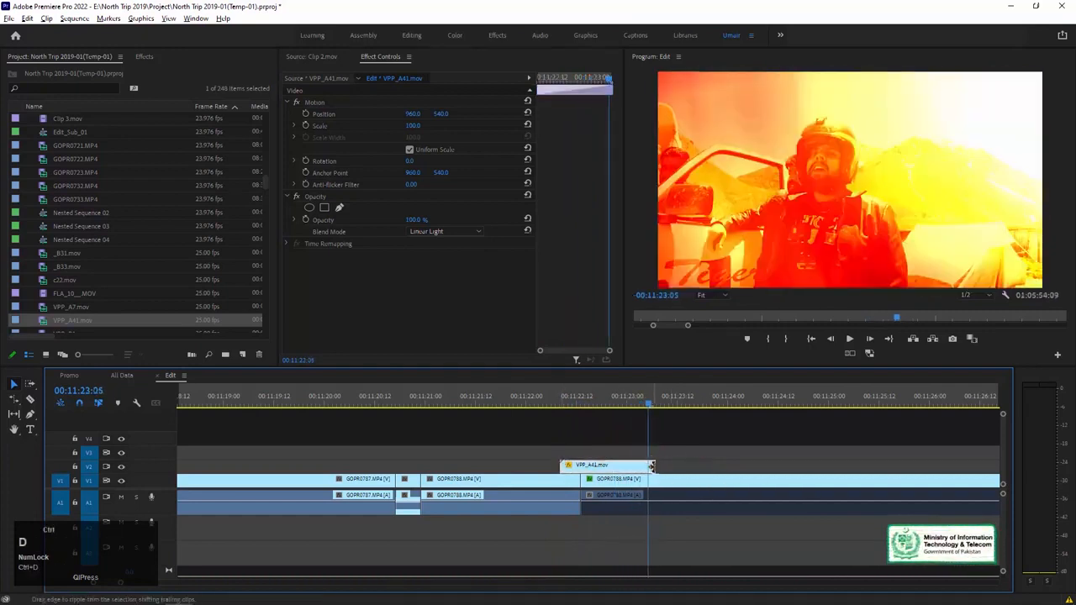
Apply a Cross Dissolve at the start of the trimmed film burn overlay and play the transition.
key("ctrl+d")
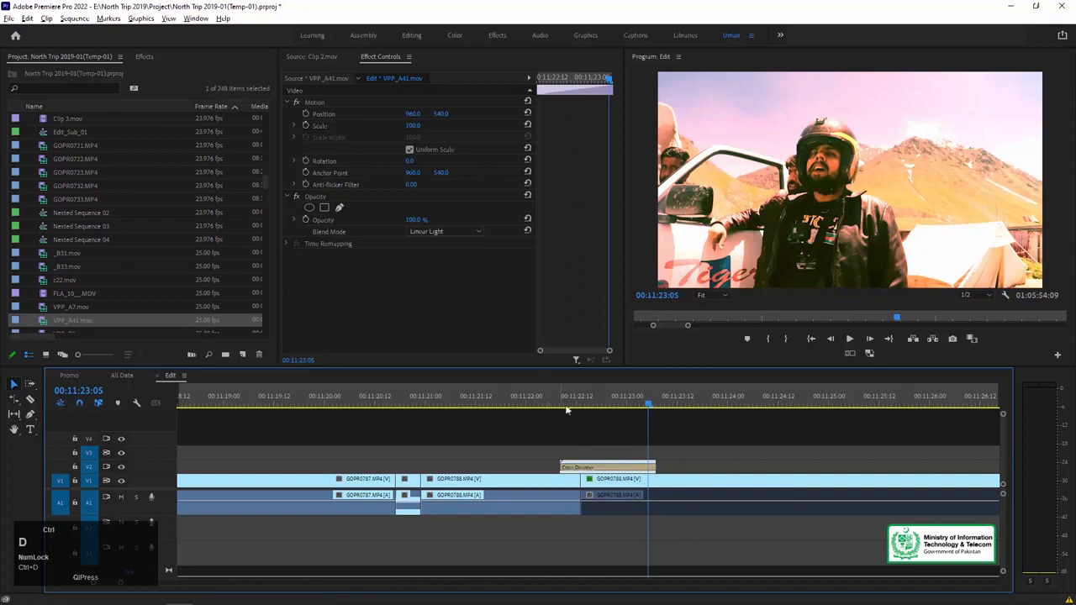
key("ctrl+z")
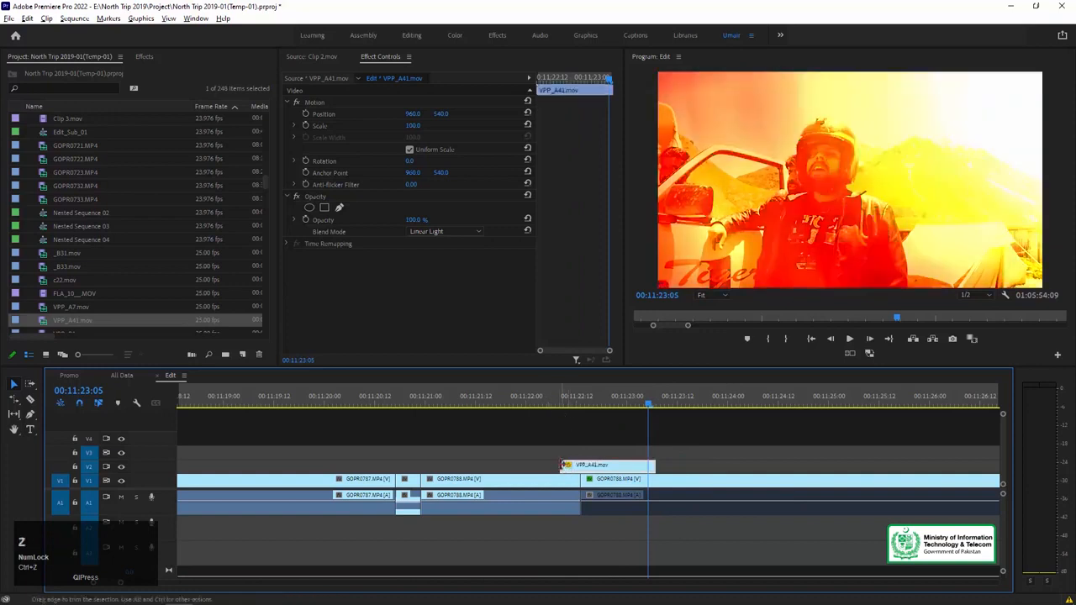
key("ctrl+d")
left_click(562, 399)
key("space")
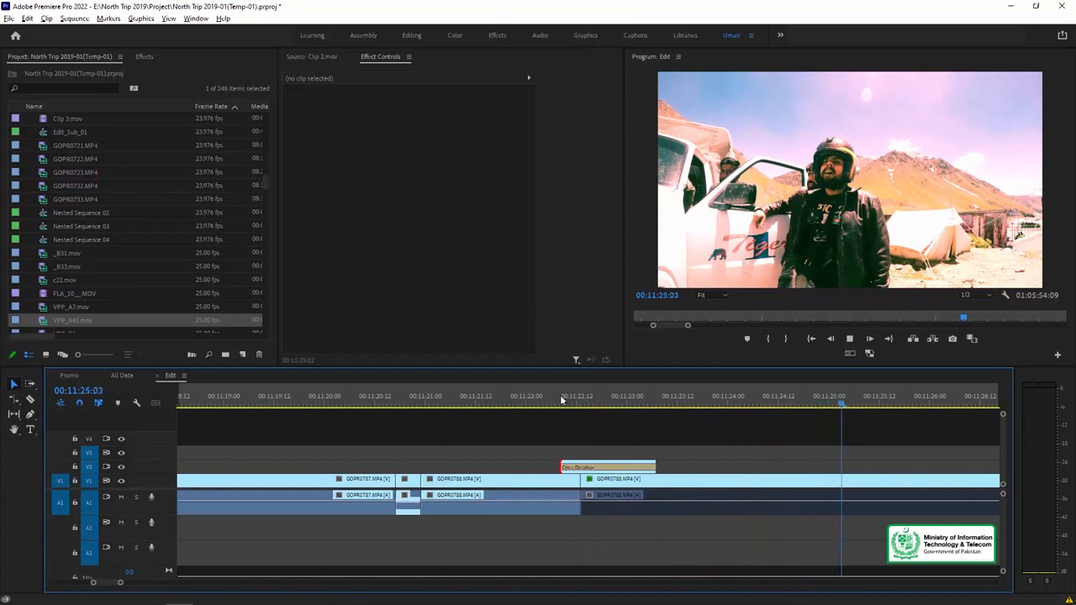
key("minus")
key("space")
Duplicate the film burn overlay on V2 over the cut at the end of the freeze frame and play through both transitions.
left_click(588, 468)
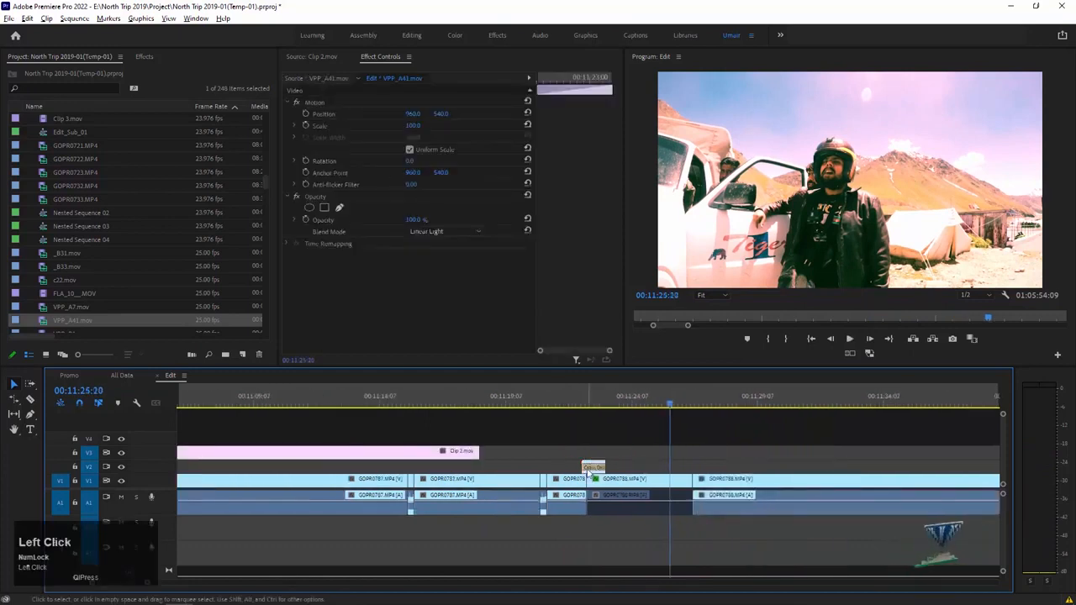
left_click_drag(589, 469, 690, 468, "alt")
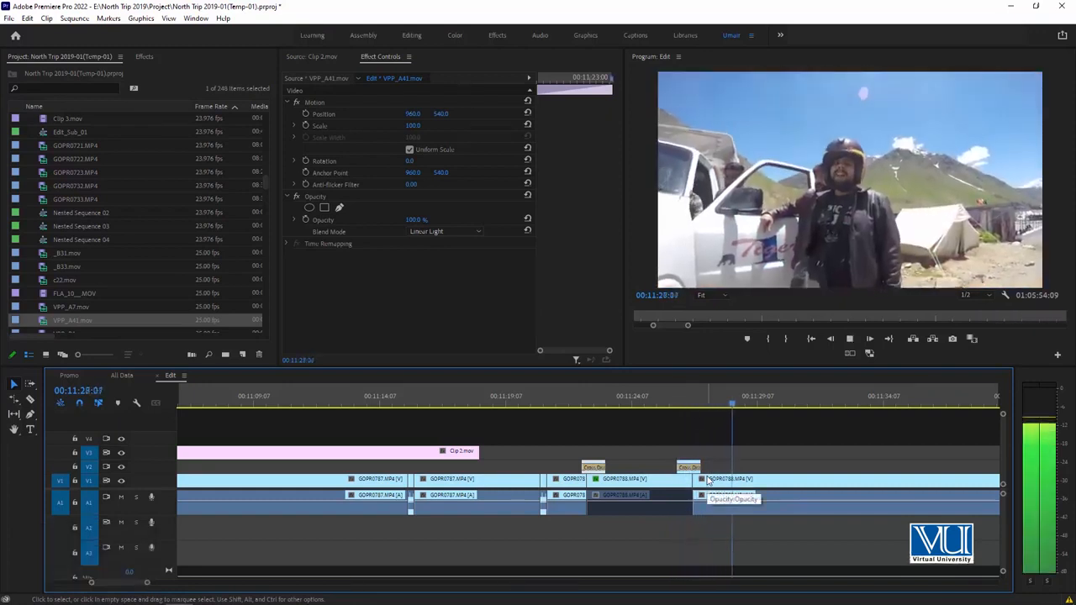
left_click(634, 405)
left_click(564, 405)
key("space")
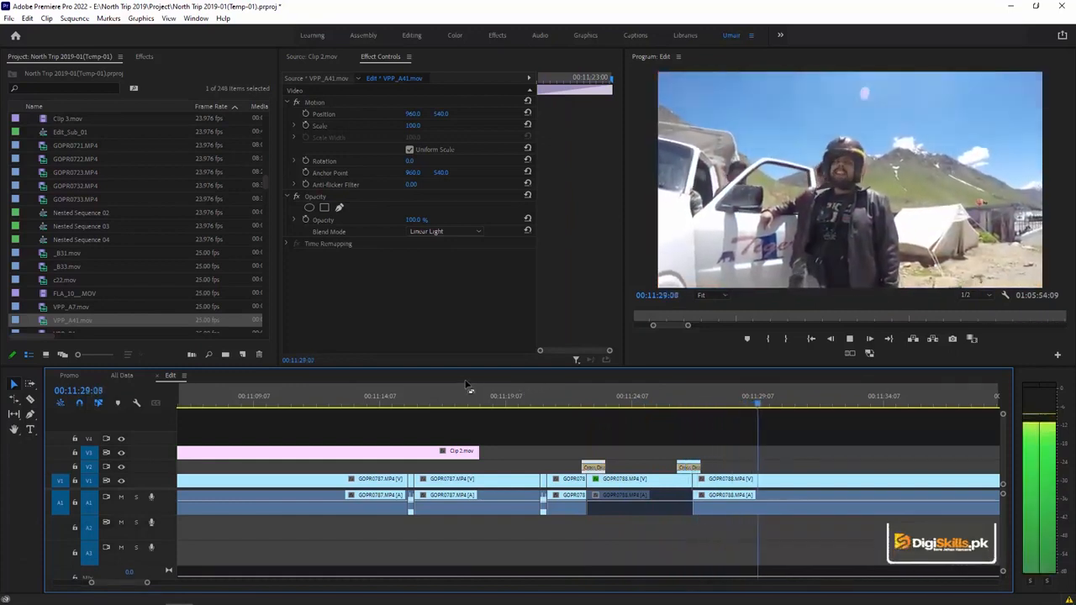
Show the effects library and skim the sequence after the freeze frame as far as 00:13:29:05.
key("minus")
key("minus")
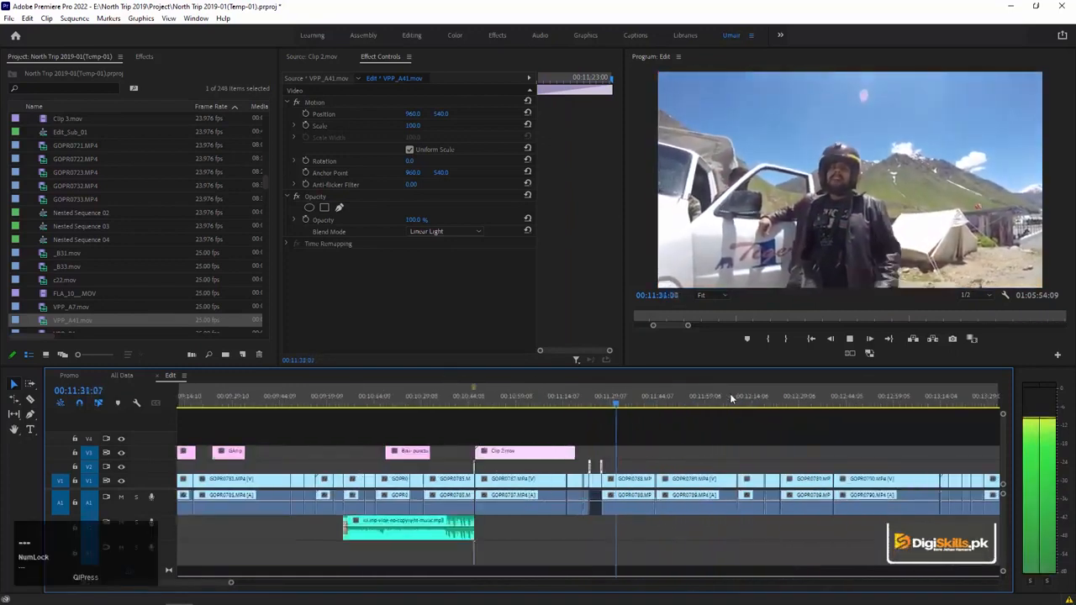
left_click(698, 402)
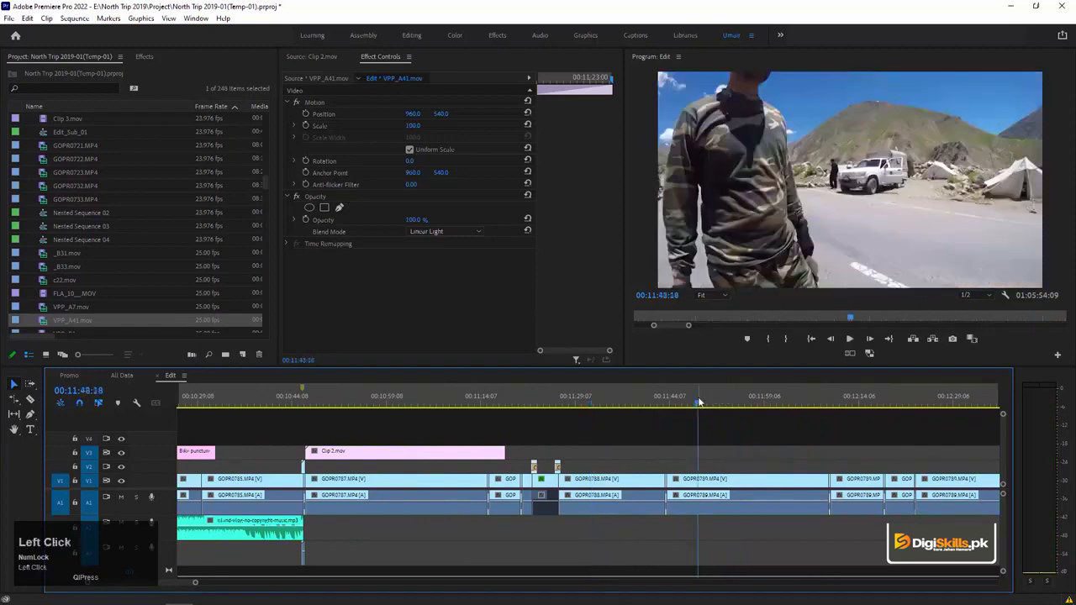
left_click(860, 402)
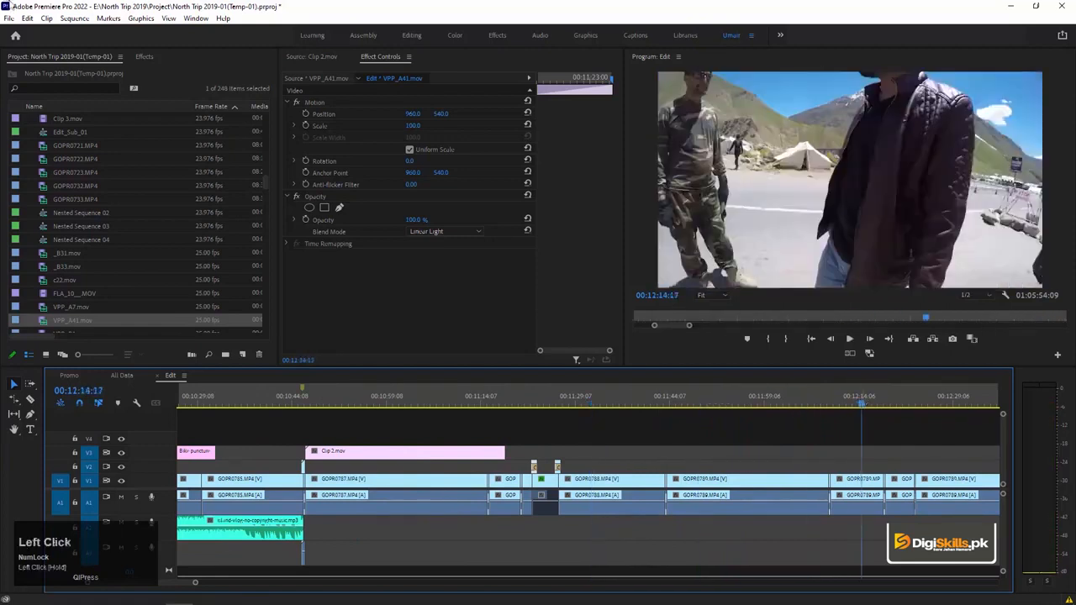
left_click(144, 59)
left_click(963, 404)
key("minus")
key("minus")
left_click(775, 405)
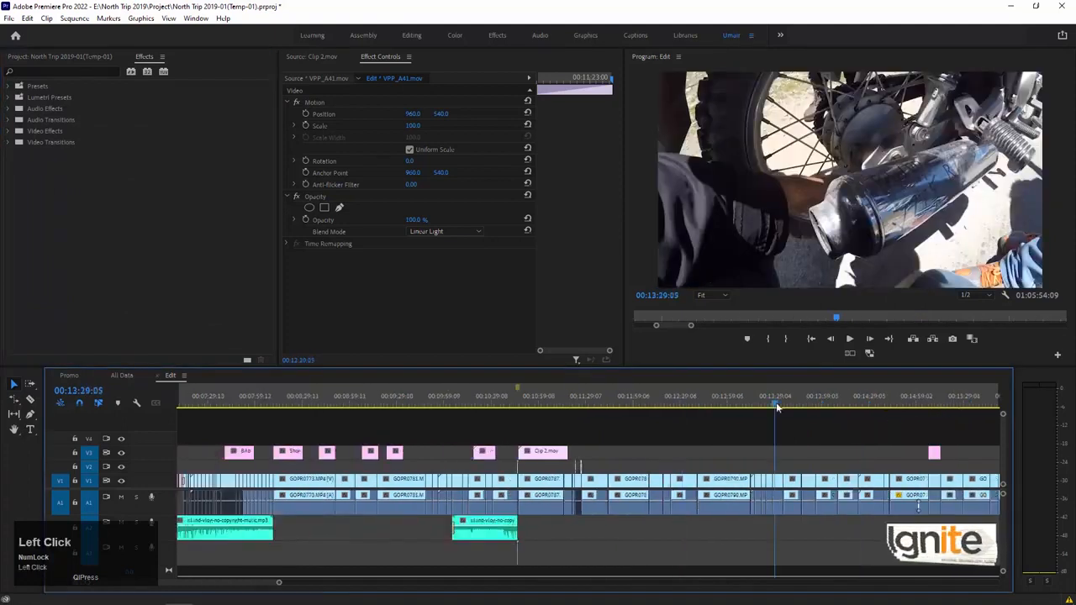
Find the music-backed montage in the sequence and examine its clips closely around 00:18:34:00.
key("equal")
key("minus")
key("minus")
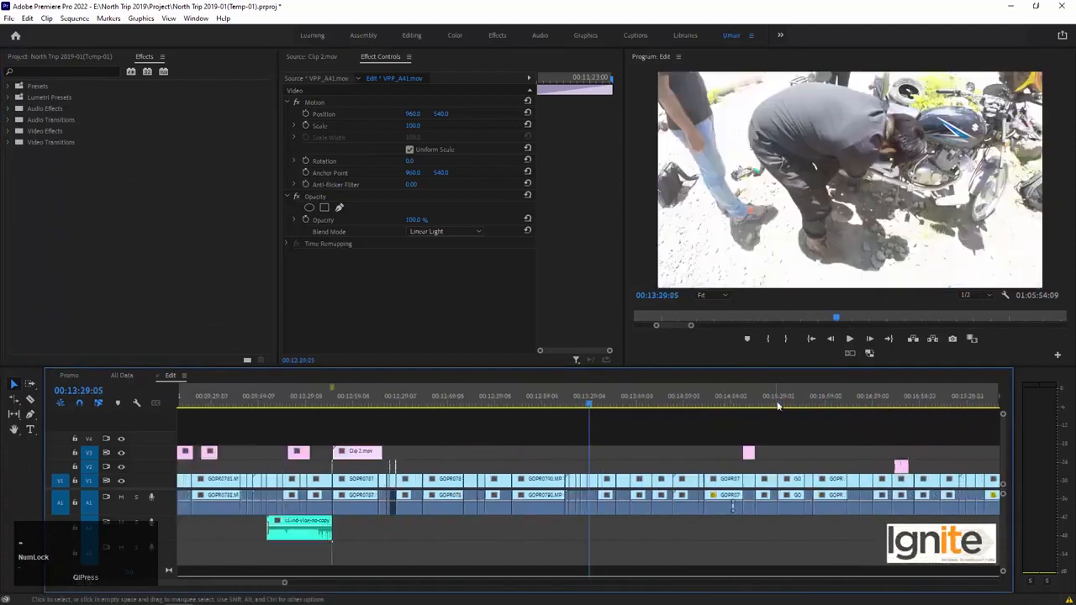
key("equal")
key("equal")
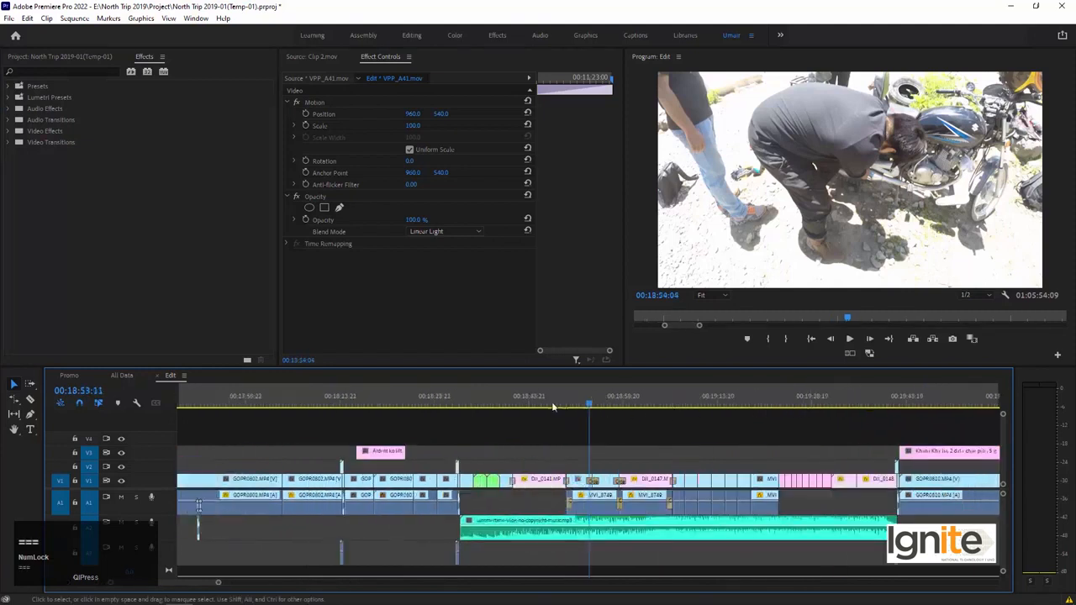
left_click(515, 398)
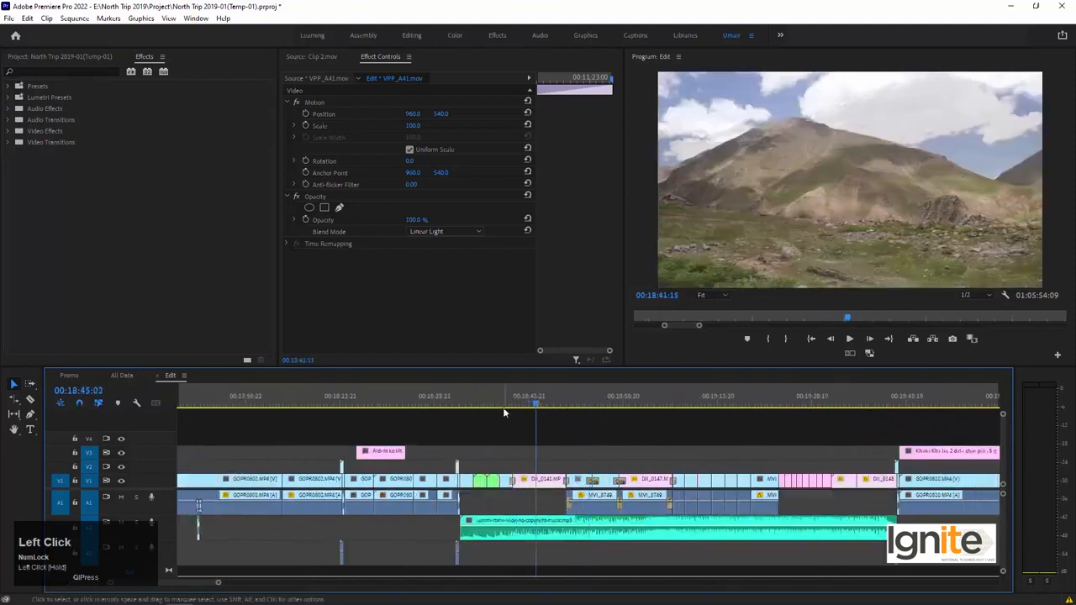
left_click(469, 403)
key("equal")
key("equal")
key("equal")
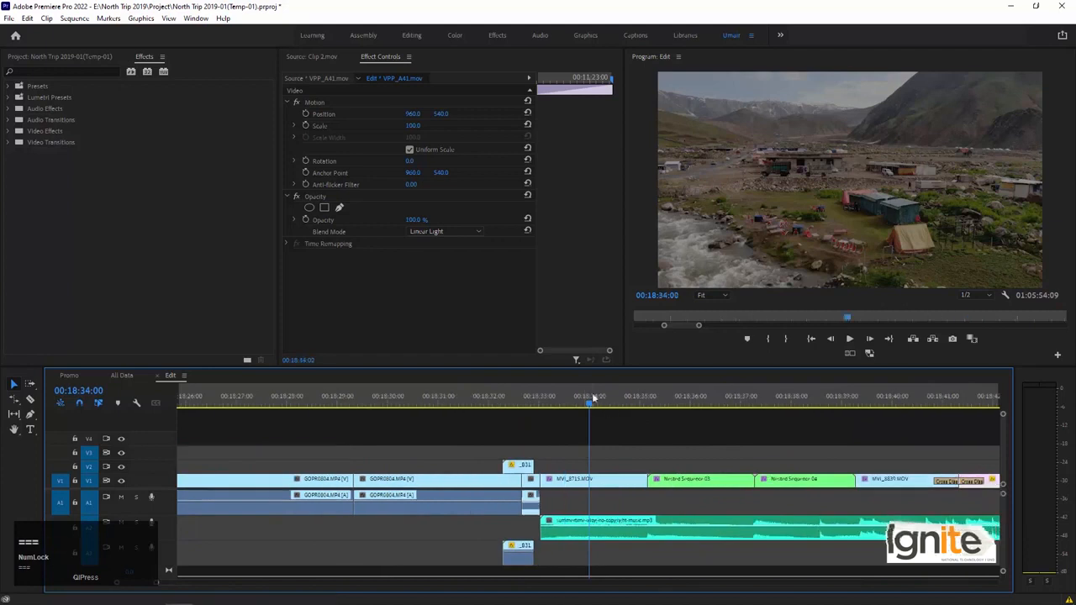
Skim the montage past the nested sequences and park the playhead at 00:18:44:17 on the DJI_0141.MP4 clip.
left_click(604, 399)
left_click_drag(609, 400, 900, 413)
key("minus")
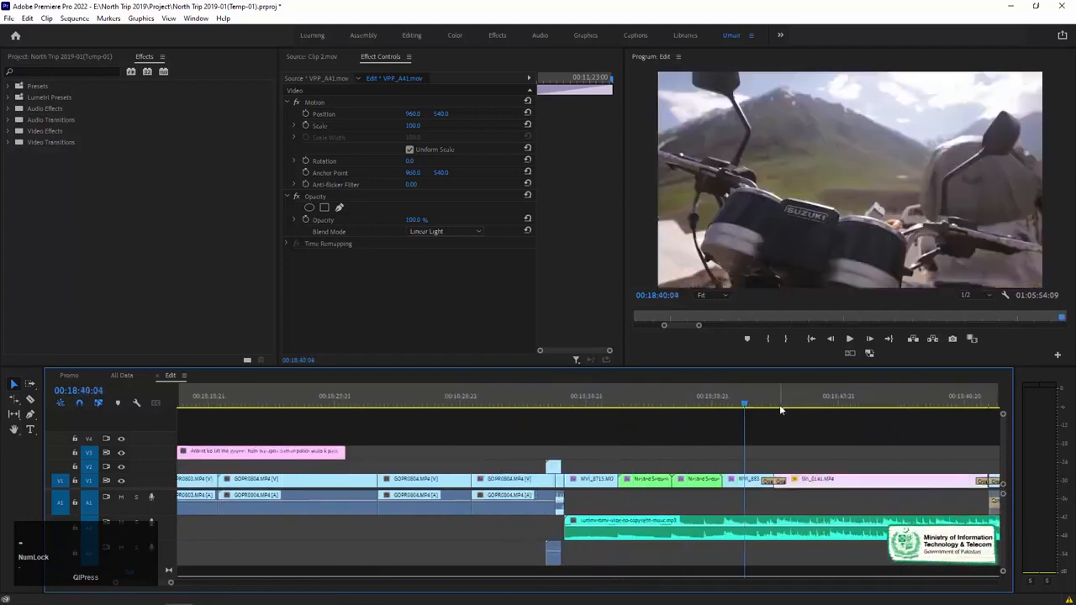
scroll(788, 437, "right", 2)
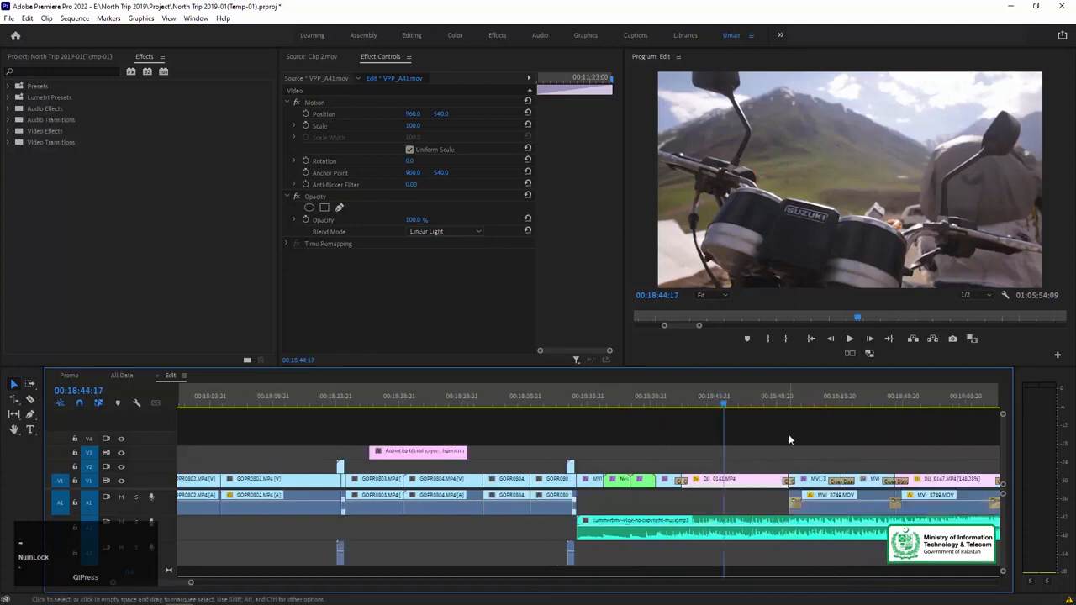
scroll(603, 470, "right", 2)
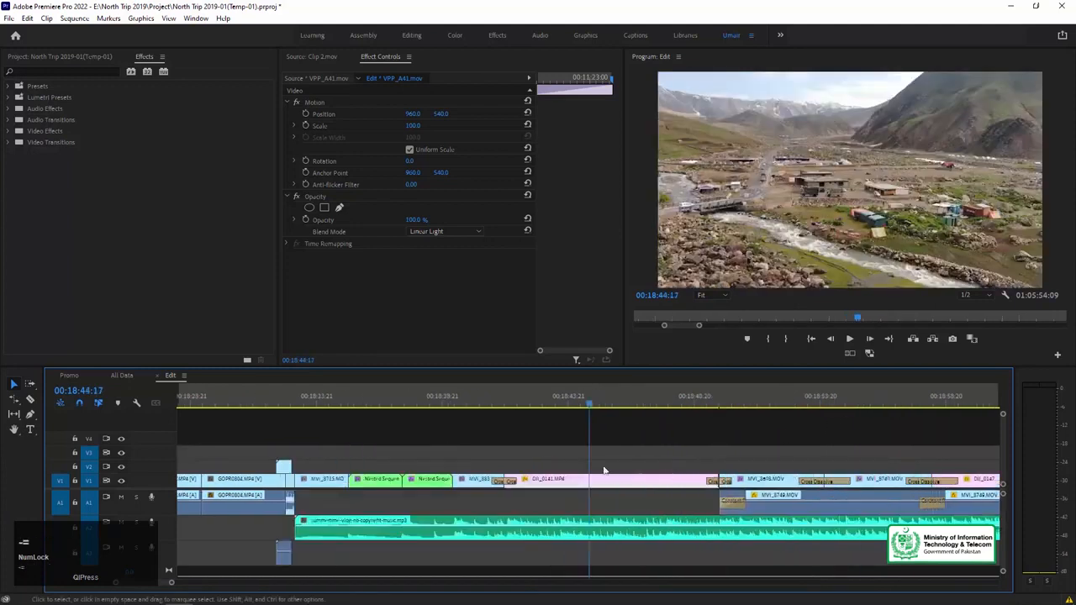
Apply the Replicate effect from the Stylize video effects to the DJI_0141.MP4 clip on V1.
left_click(11, 132)
left_click(18, 288)
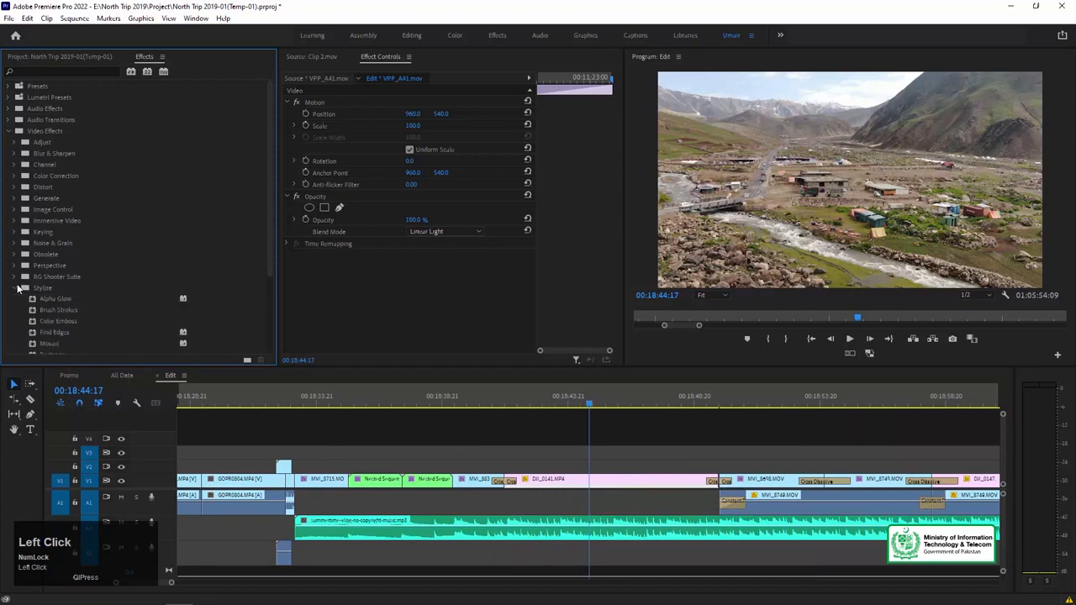
scroll(88, 309, "down", 3)
left_click_drag(88, 309, 625, 477)
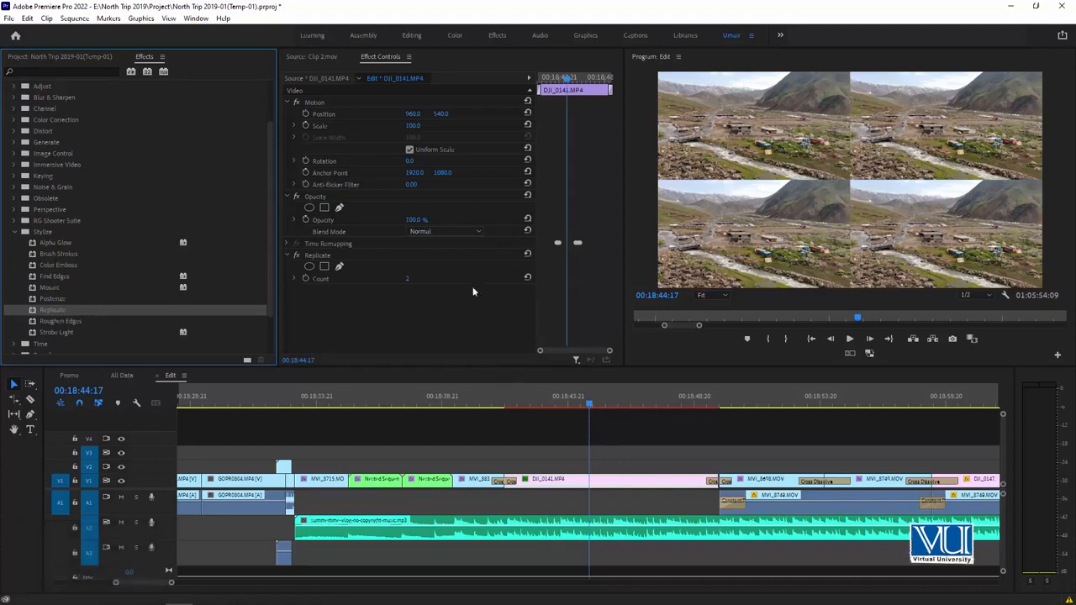
Try adjusting the Replicate count on the DJI_0141.MP4 clip and remove the Replicate effect.
mouse_move(405, 278)
left_mouse_down()
mouse_move(419, 278)
mouse_move(407, 277)
left_mouse_up()
left_click(332, 257)
key("Delete")
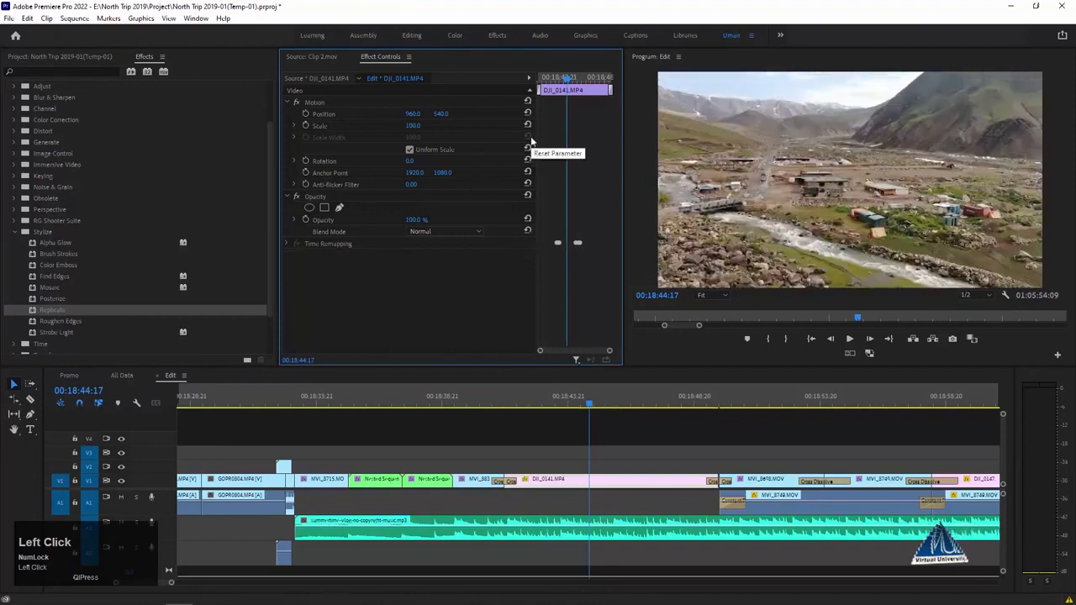